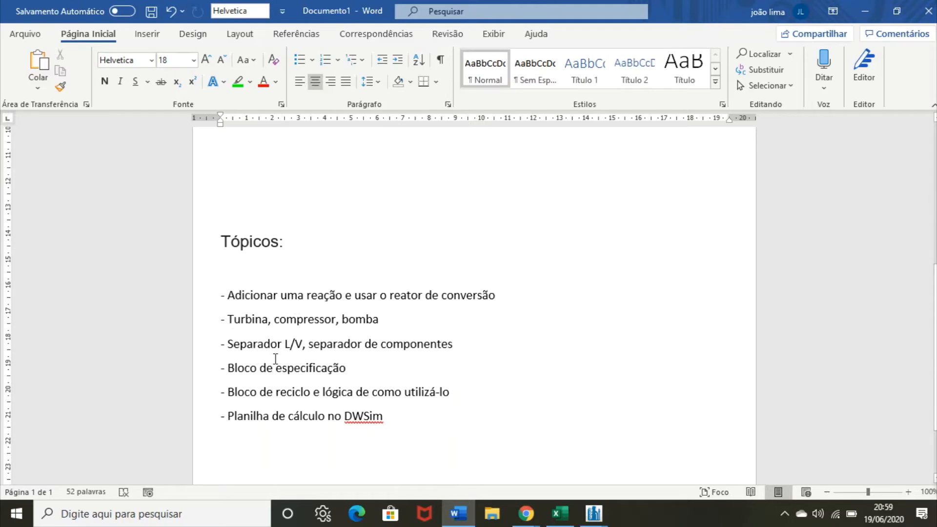
Step: Switch to DWSIM, create a new simulation and advance the configuration wizard to the compound selection
mouse_move(594, 512)
left_click(669, 460)
left_click(70, 131)
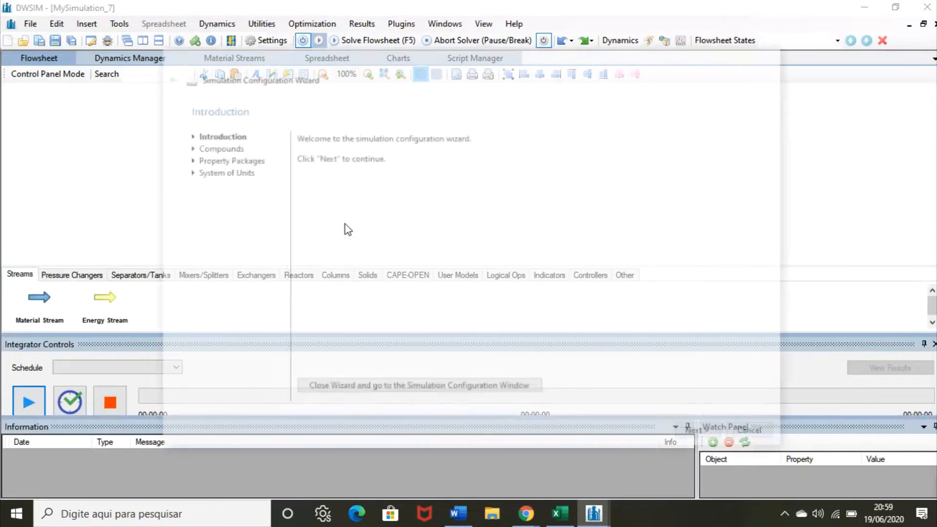
left_click(712, 433)
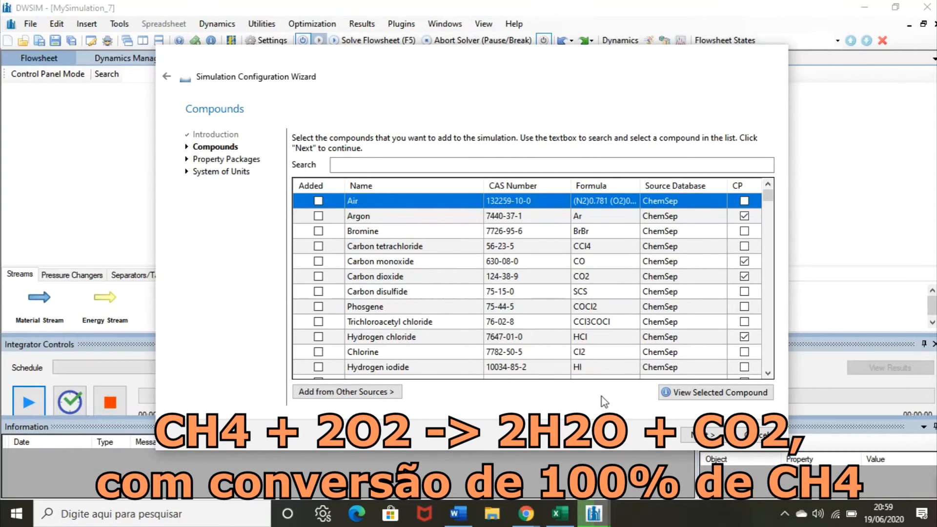
Step: Search the compound list for methane and add Methane to the simulation
left_click(341, 165)
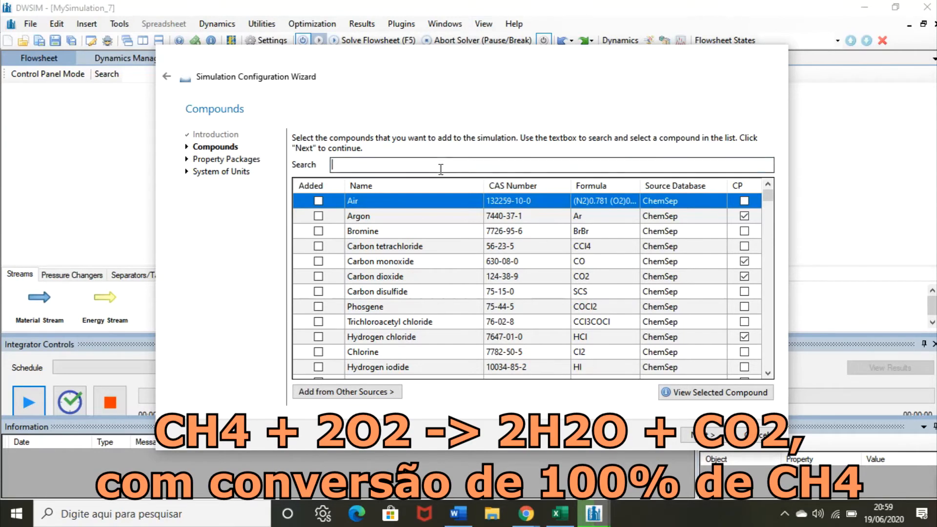
type("metha")
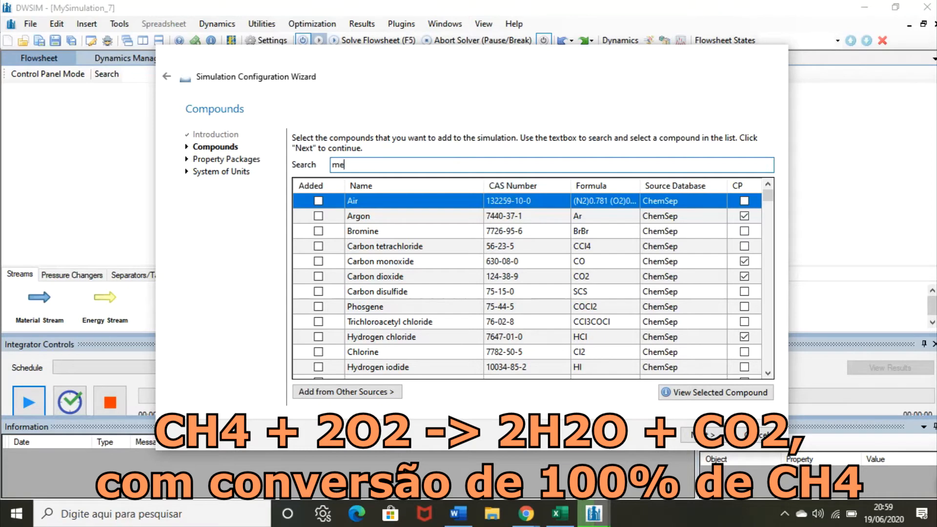
left_click(319, 202)
Step: Replace the compound search with o2 and add Oxygen to the simulation
left_click(385, 161)
key("BackSpace")
key("BackSpace")
key("BackSpace")
key("BackSpace")
key("BackSpace")
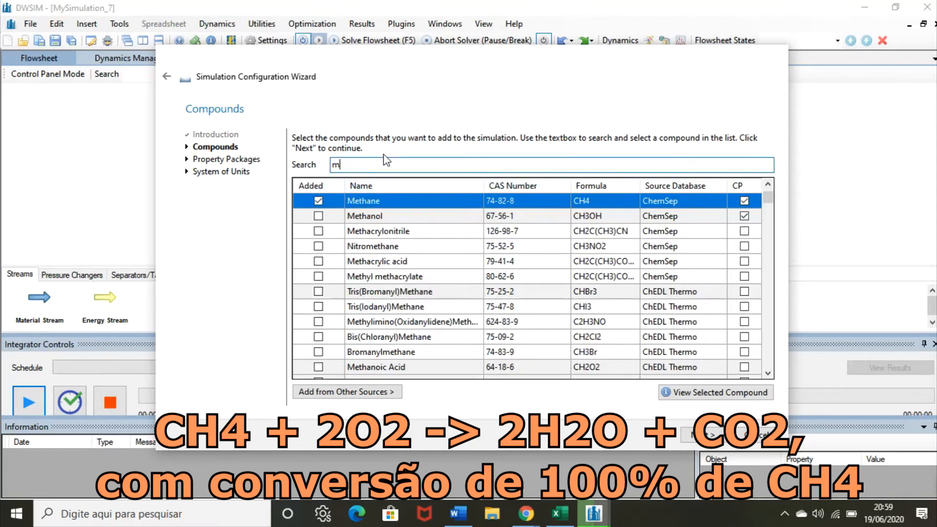
type("o2")
left_click(318, 201)
Step: Search the compounds for co2 and add Carbon dioxide to the simulation
left_click(346, 166)
key("BackSpace")
key("BackSpace")
type("co2")
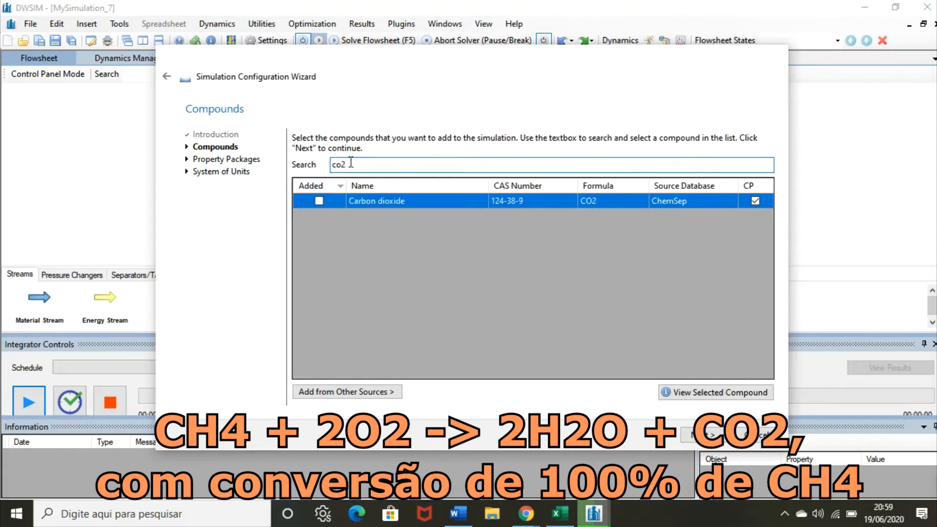
left_click(325, 200)
Step: Search the compounds for hoh and add Water to the simulation
left_click(407, 162)
key("BackSpace")
key("BackSpace")
key("BackSpace")
type("hoh")
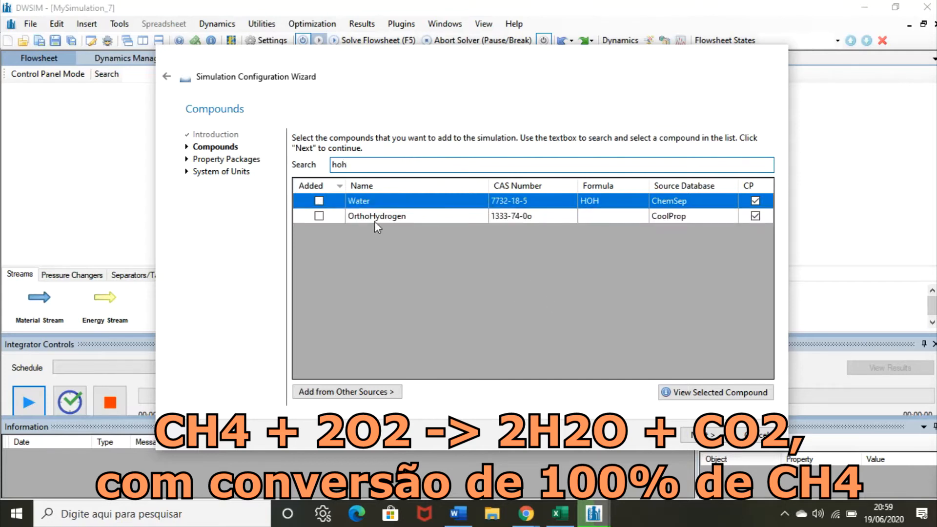
left_click(318, 200)
Step: Add the Raoult's Law property package and finish the wizard with the SI system of units
left_click(704, 435)
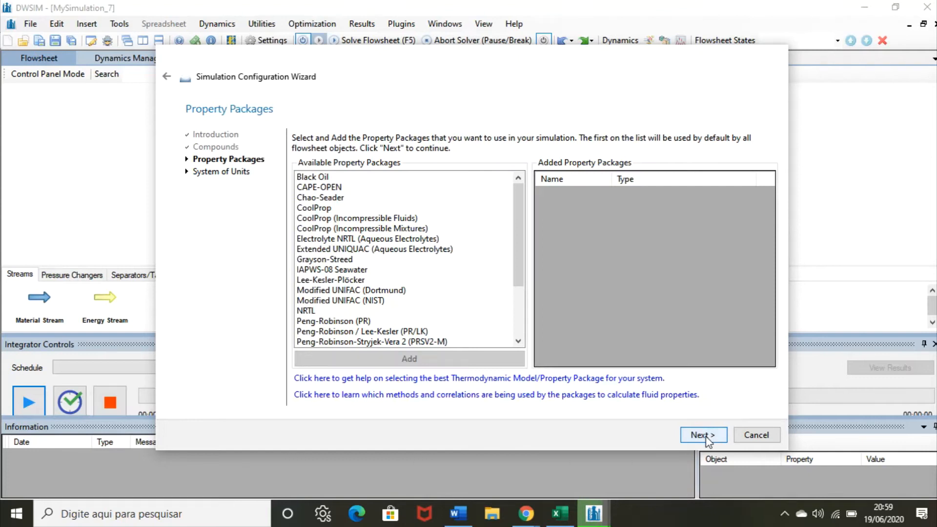
left_click_drag(517, 221, 526, 274)
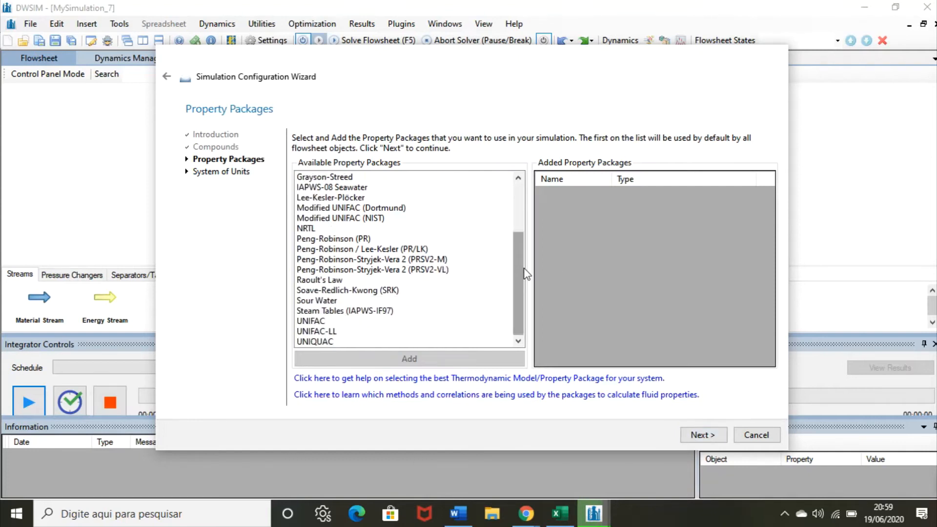
double_click(364, 280)
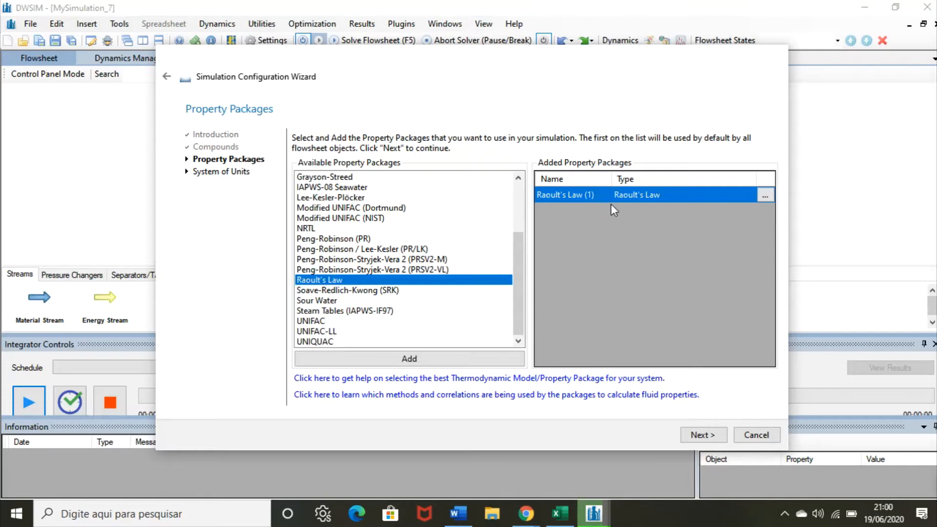
left_click(702, 434)
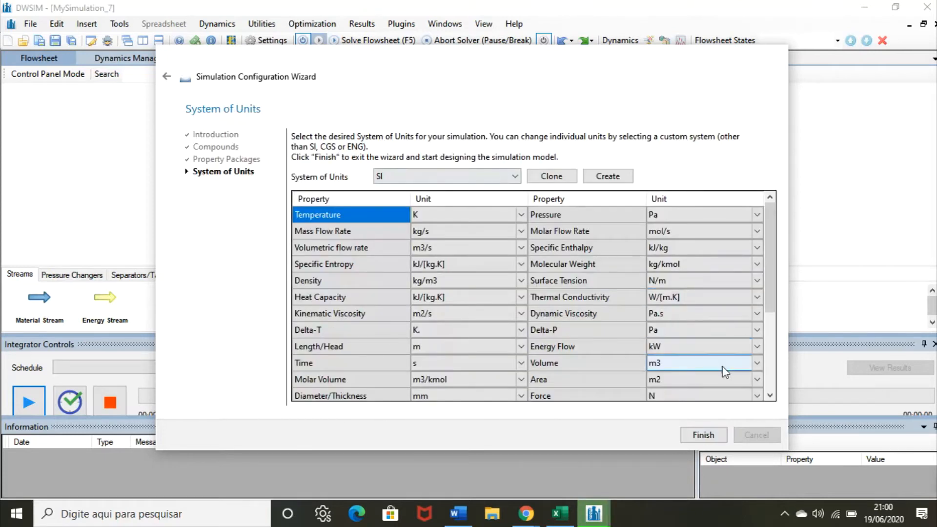
left_click(712, 439)
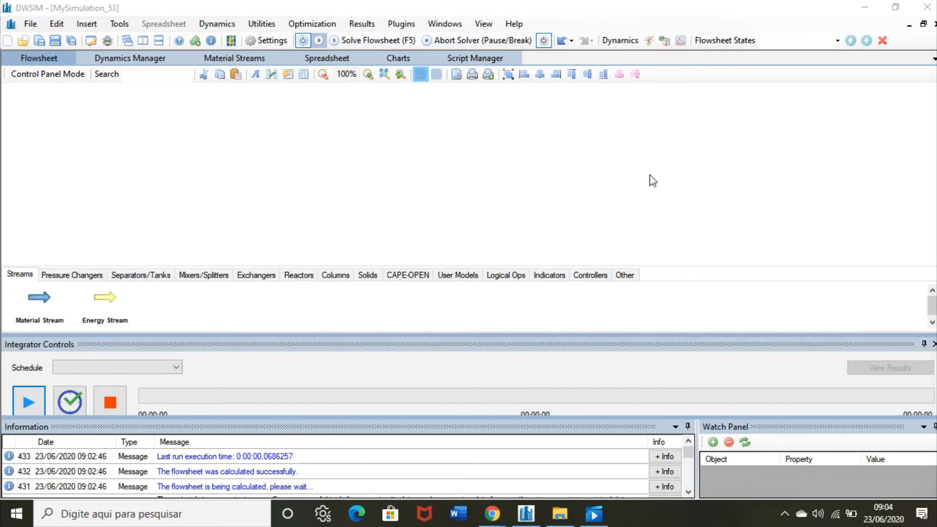
Step: Place a material stream on the flowsheet and rename it Agua
left_click_drag(39, 296, 233, 147)
left_click(245, 155)
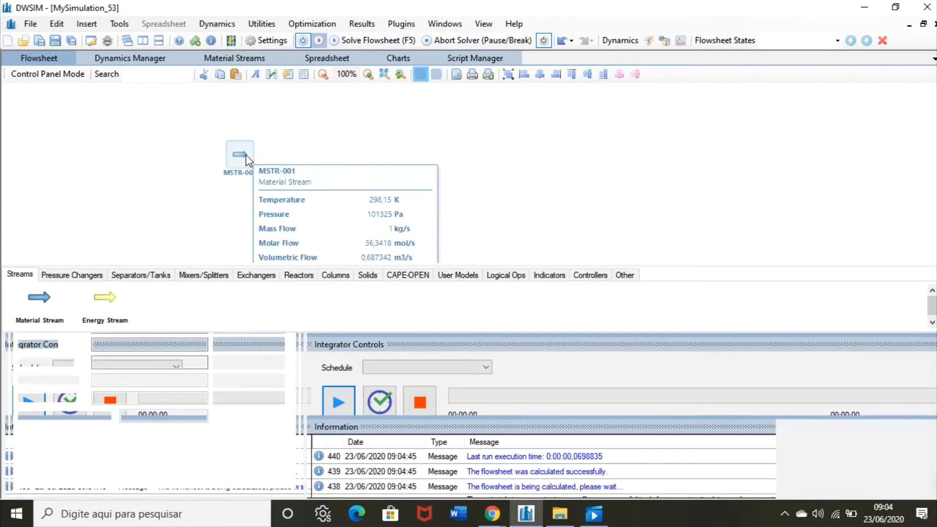
left_click_drag(167, 107, 91, 108)
key("BackSpace")
type("Agua")
key("Return")
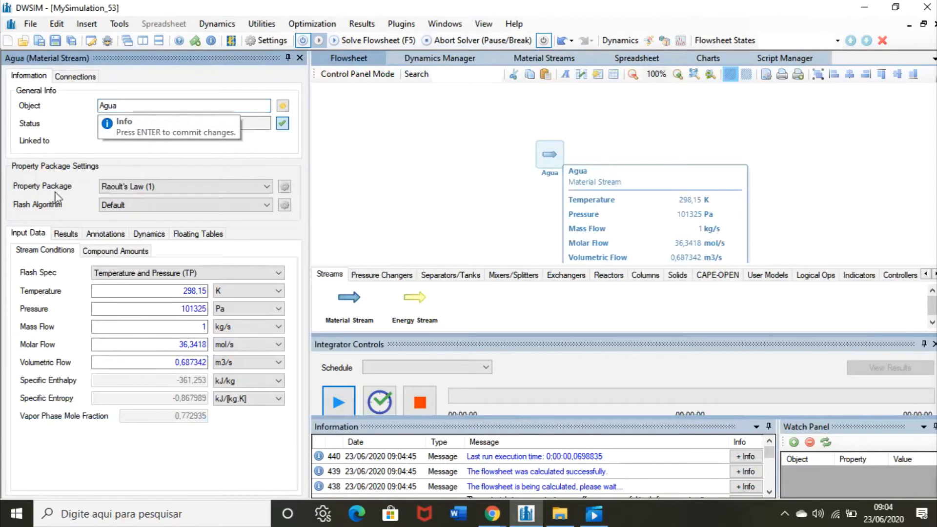
Step: Set Agua's mole fractions to 0 for methane, oxygen and carbon dioxide and 1 for water, and accept the composition
left_click(115, 250)
left_click(187, 322)
type("0")
key("Return")
type("0")
key("Return")
type("0")
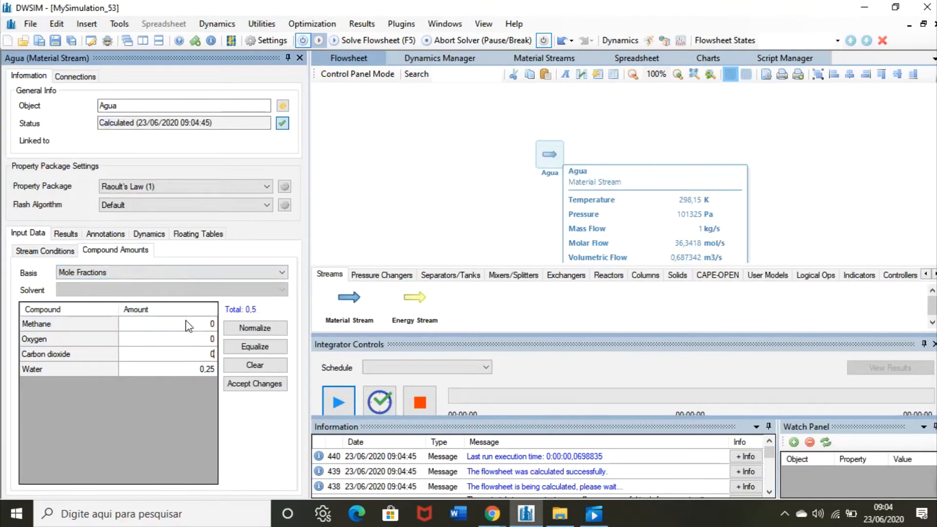
key("Return")
type("1")
key("Return")
left_click(261, 385)
Step: Set the Agua stream's temperature to 100 °C and its pressure to 1 atm
left_click(45, 251)
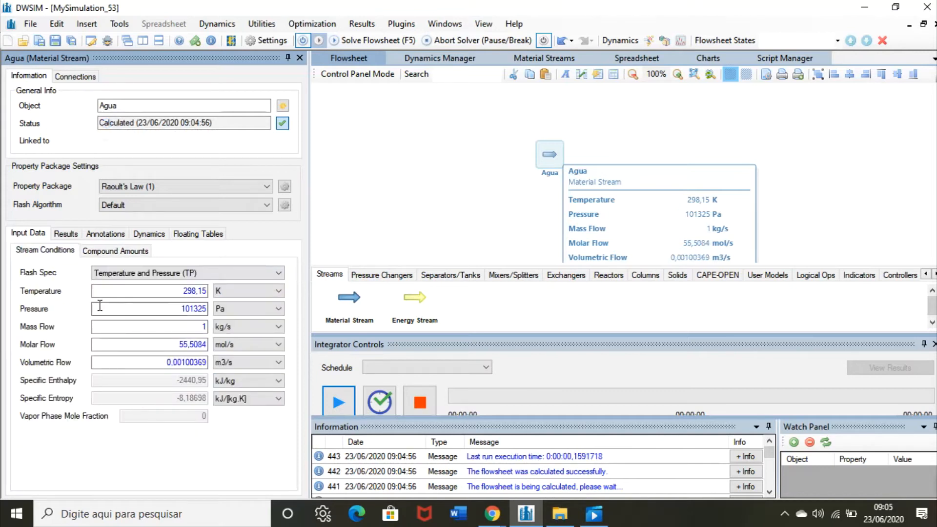
left_click_drag(98, 291, 204, 291)
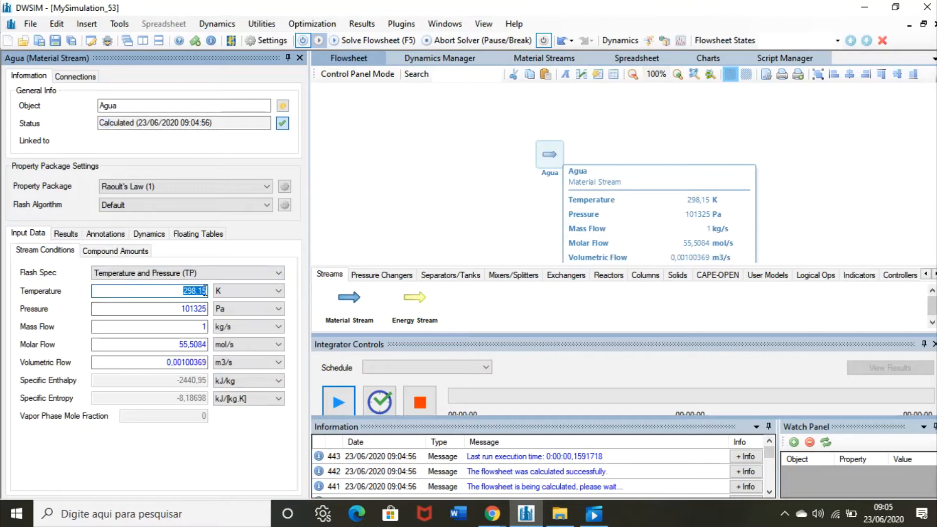
type("100")
left_click(257, 291)
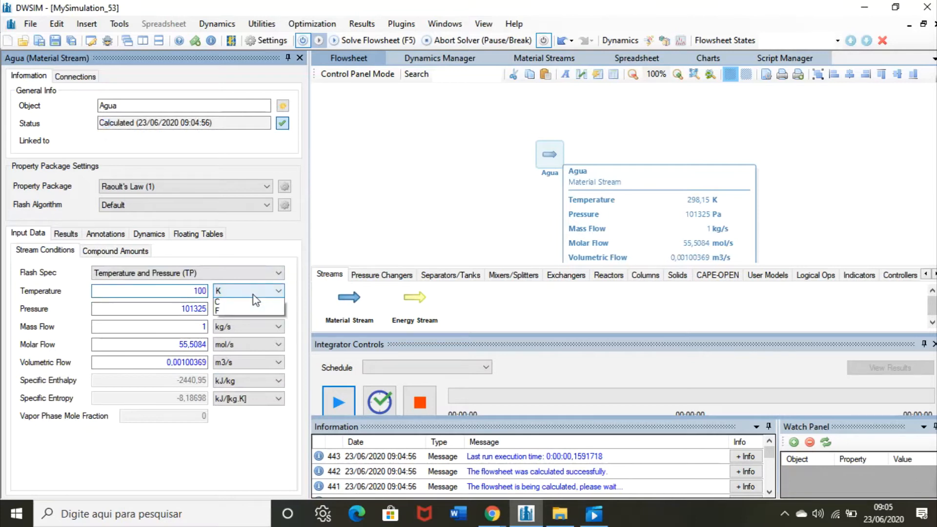
left_click(254, 316)
left_click_drag(164, 309, 205, 308)
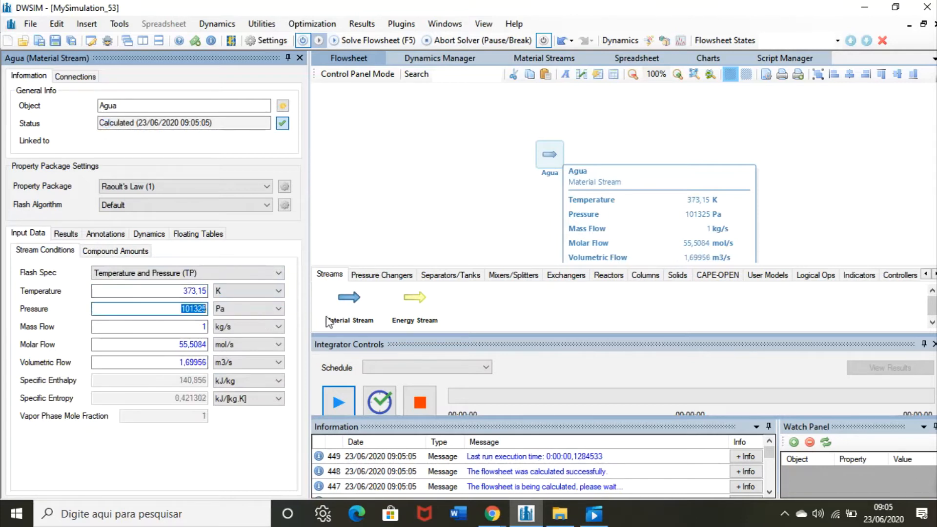
type("1")
left_click(247, 308)
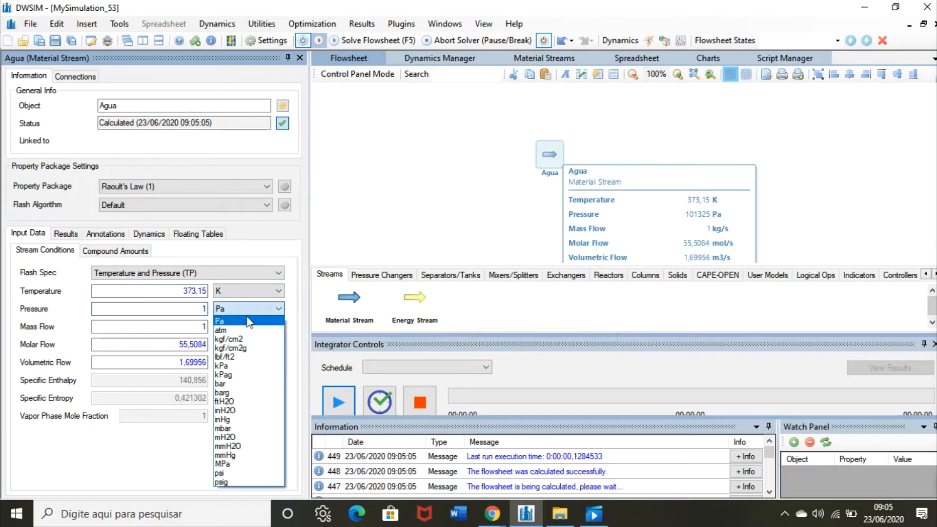
left_click(242, 330)
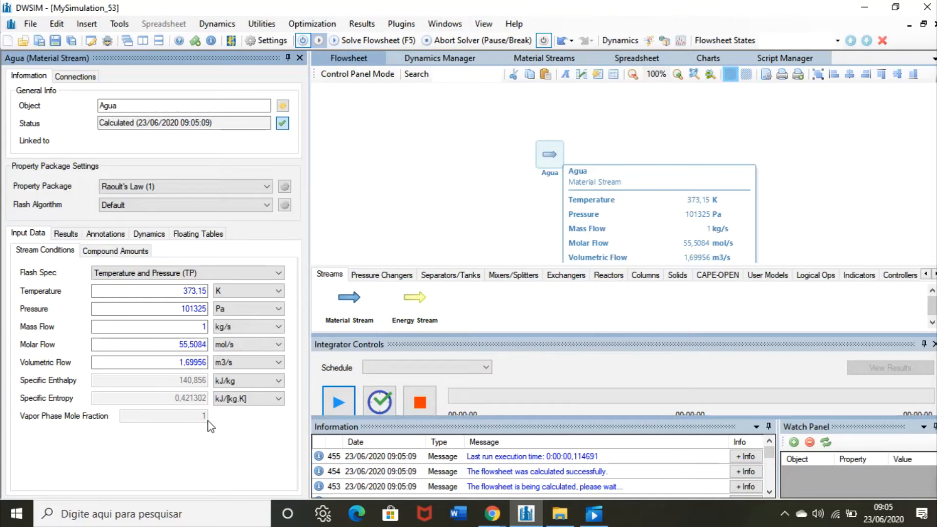
Step: Set the Agua stream's temperature to 99 °C
left_click_drag(168, 292, 432, 294)
type("99")
left_click(230, 291)
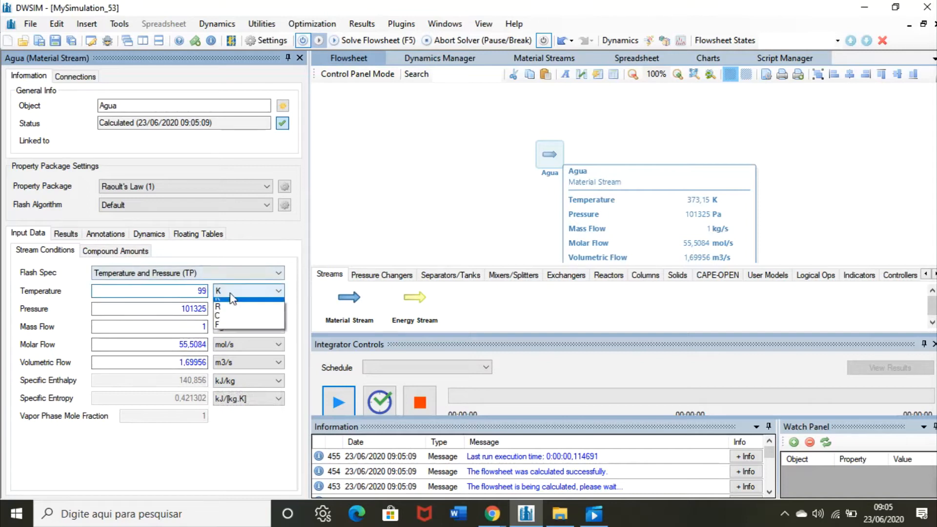
left_click(248, 315)
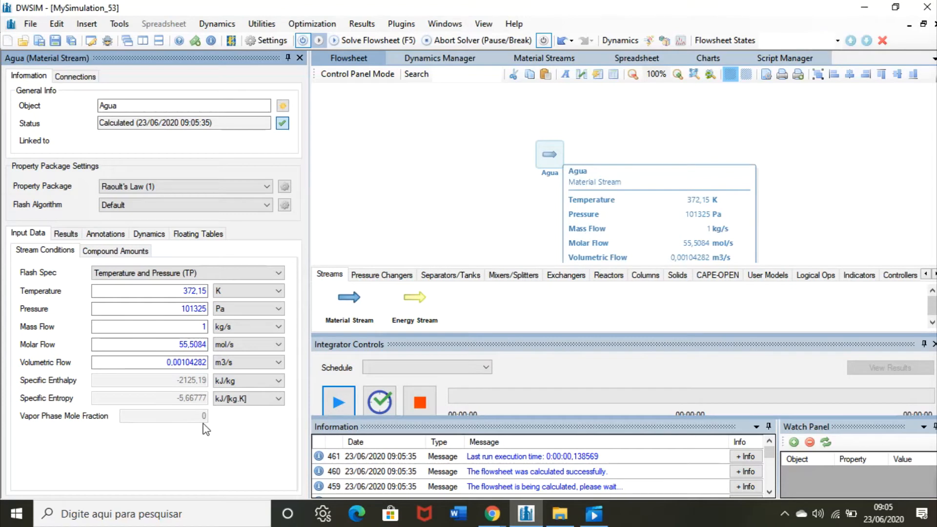
Step: Return the Agua stream's temperature to 100 °C
left_click_drag(490, 240, 427, 241)
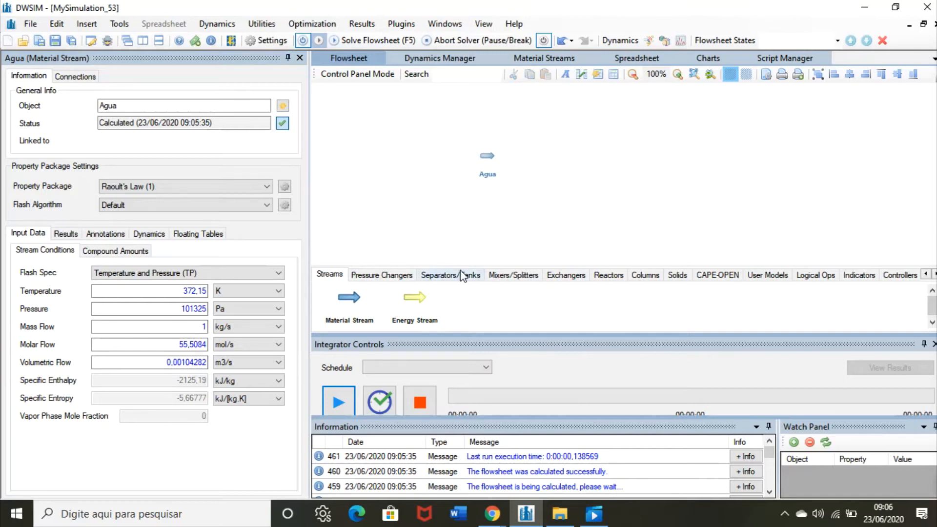
left_click(545, 276)
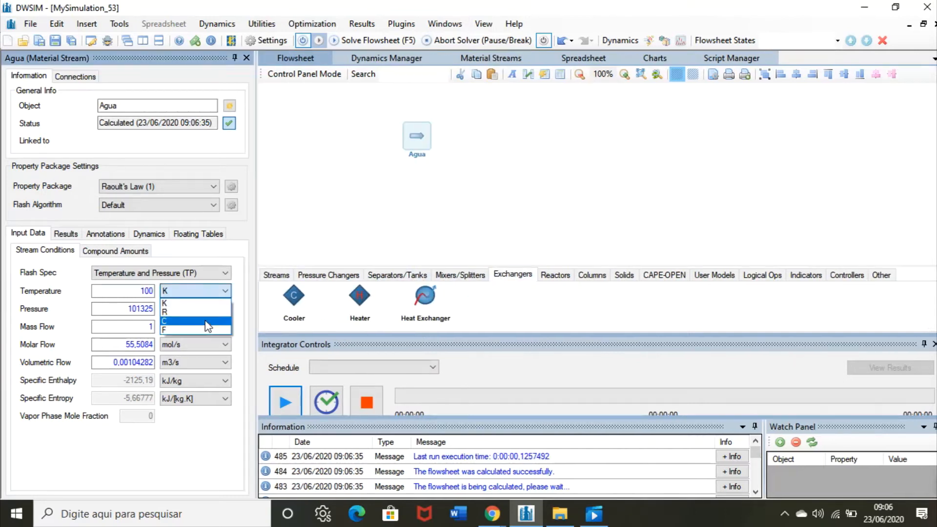
left_click(209, 322)
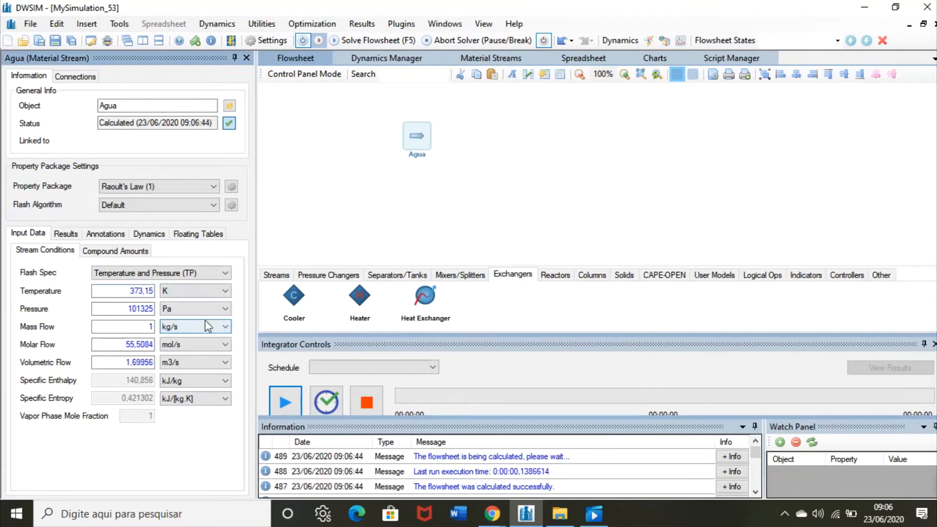
Step: Place a heater beside Agua, connect Agua as its inlet, and create new outlet and energy streams for it
left_click_drag(359, 296, 485, 187)
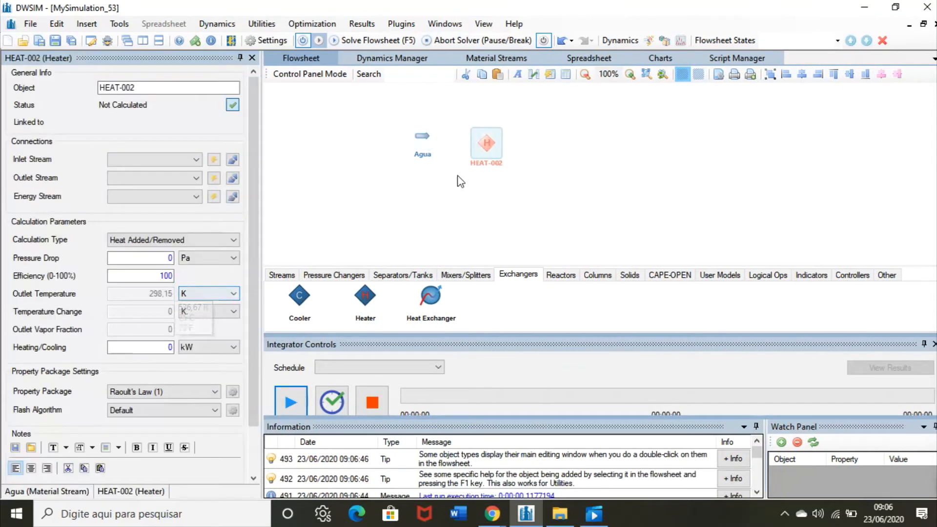
left_click(197, 160)
left_click(188, 176)
left_click(196, 160)
left_click(195, 172)
left_click(214, 178)
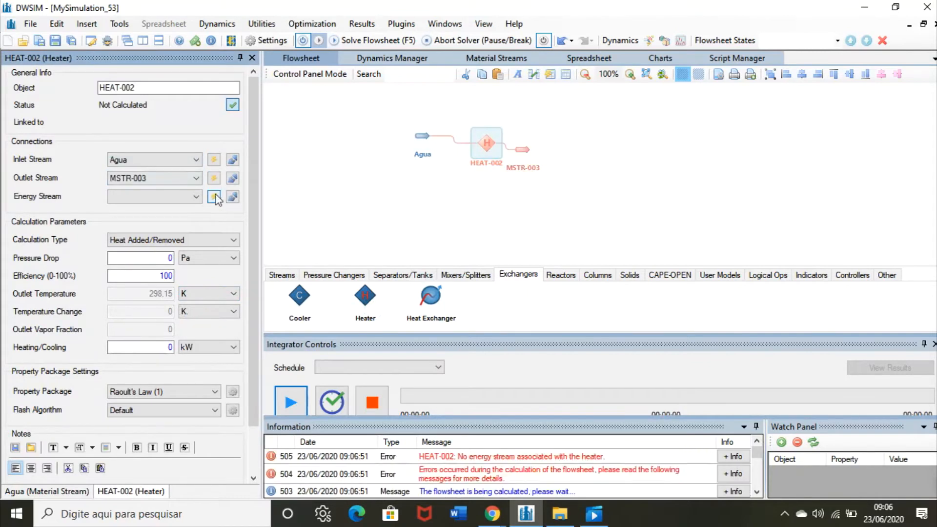
left_click(214, 196)
Step: Set the heater's calculation type to Outlet Temperature with an outlet temperature of 250 °C
left_click(168, 240)
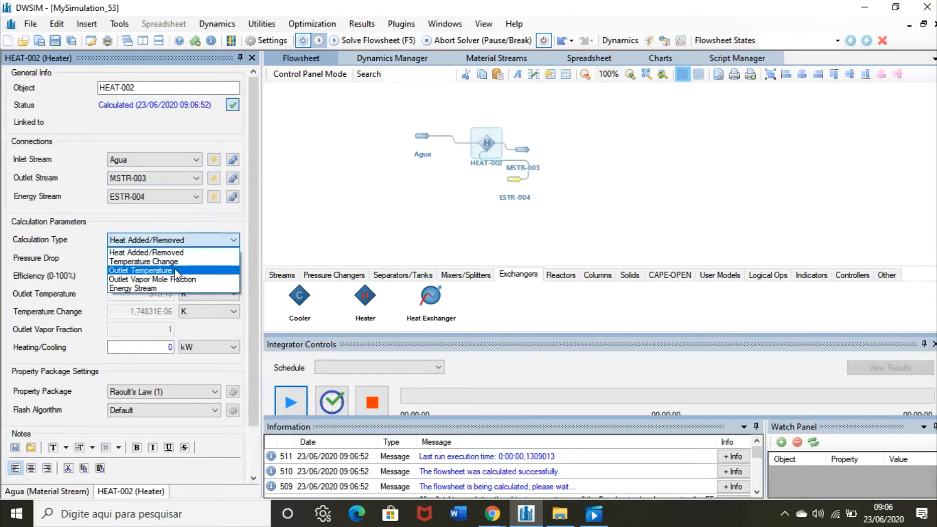
left_click(146, 270)
double_click(156, 293)
key("BackSpace")
type("250")
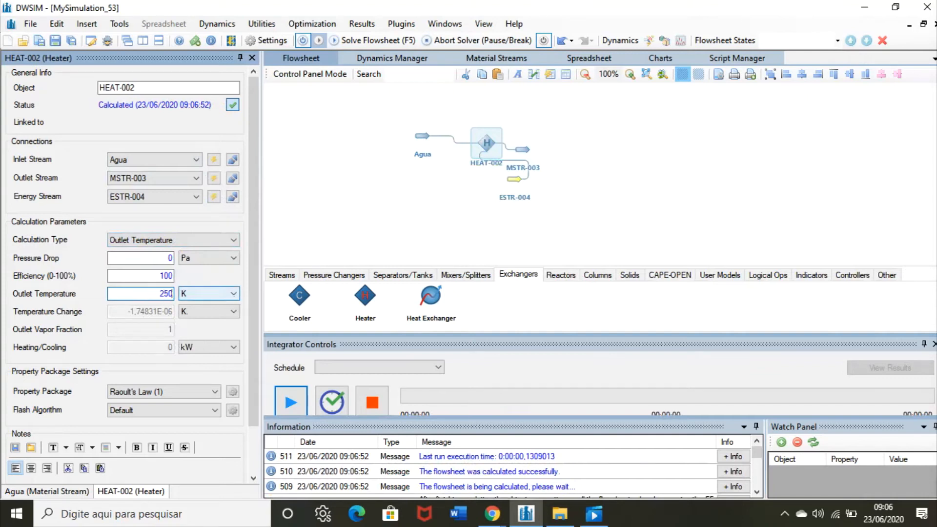
left_click(195, 296)
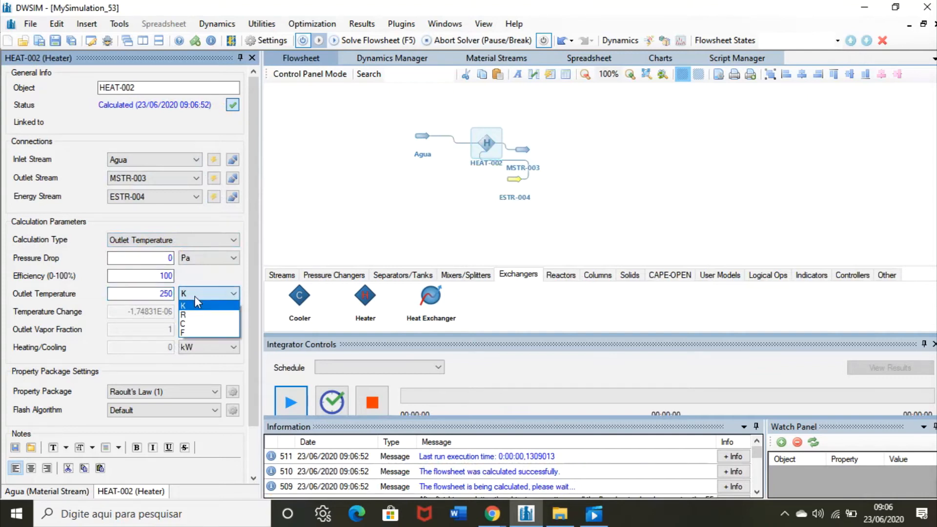
left_click(200, 324)
Step: Reposition the energy stream lower on the flowsheet and delete the heater, keeping its streams
mouse_move(518, 189)
left_click_drag(518, 189, 464, 230)
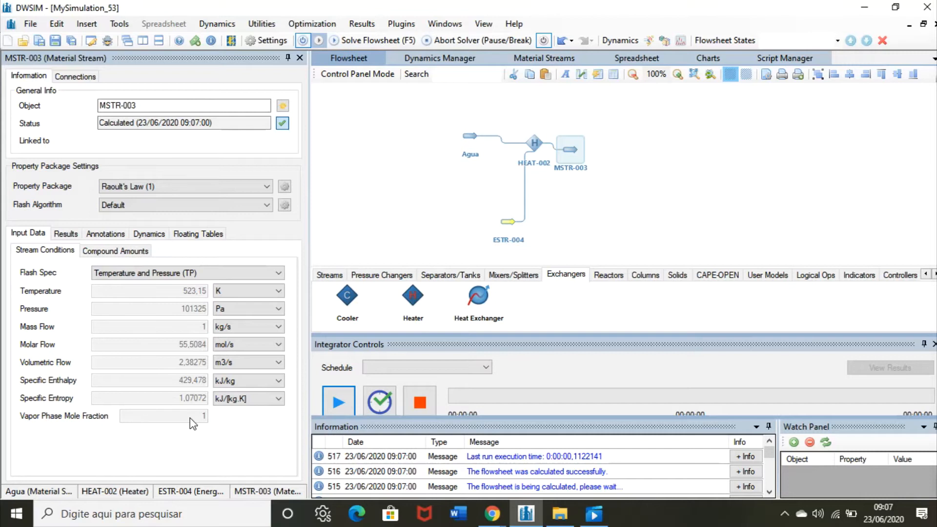
left_click(535, 144)
key("Delete")
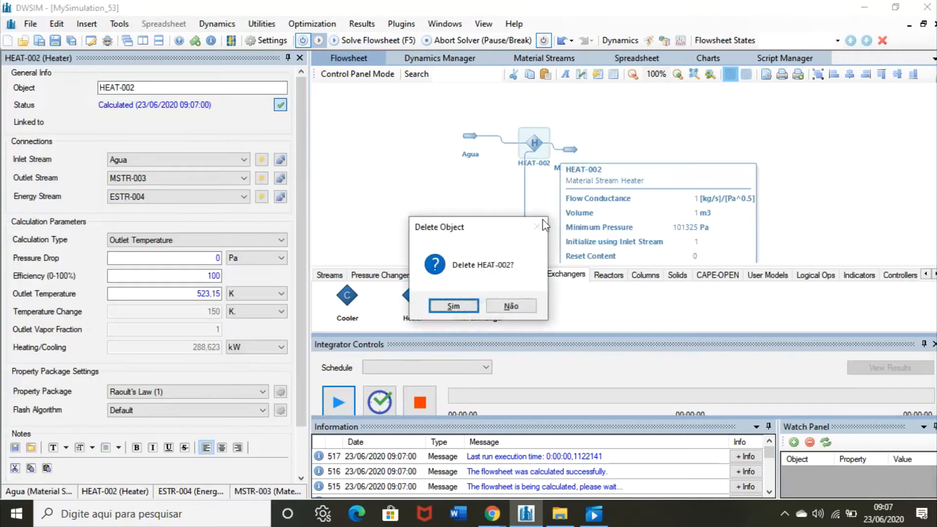
left_click(440, 311)
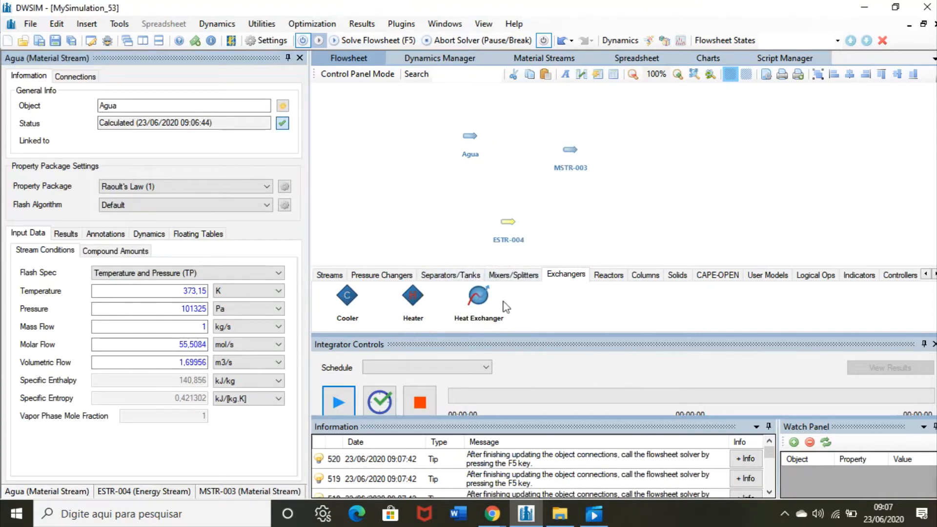
Step: Place a centrifugal pump between the Agua and MSTR-003 streams and open its properties
left_click(377, 276)
left_click_drag(547, 305, 518, 148)
left_click(519, 149)
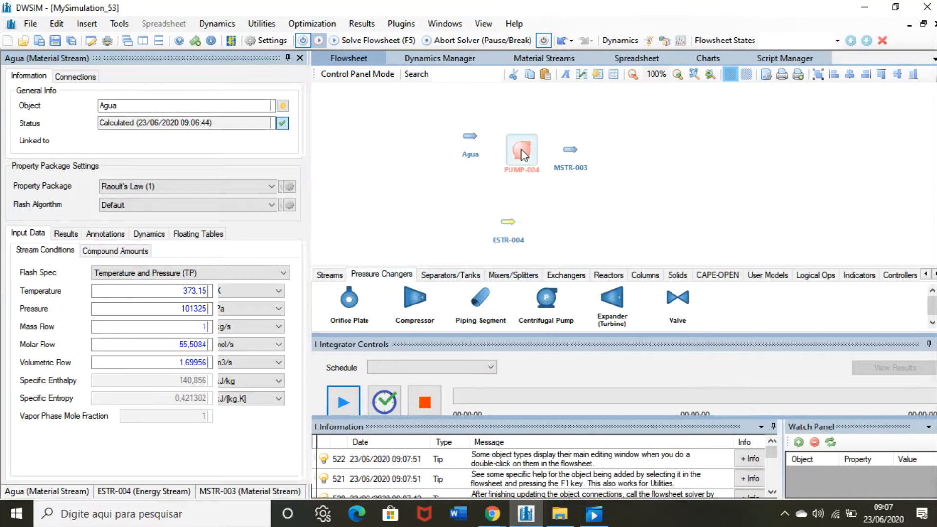
Step: Connect the pump with Agua as its inlet, MSTR-003 as its outlet and ESTR-004 as its energy stream
left_click(220, 160)
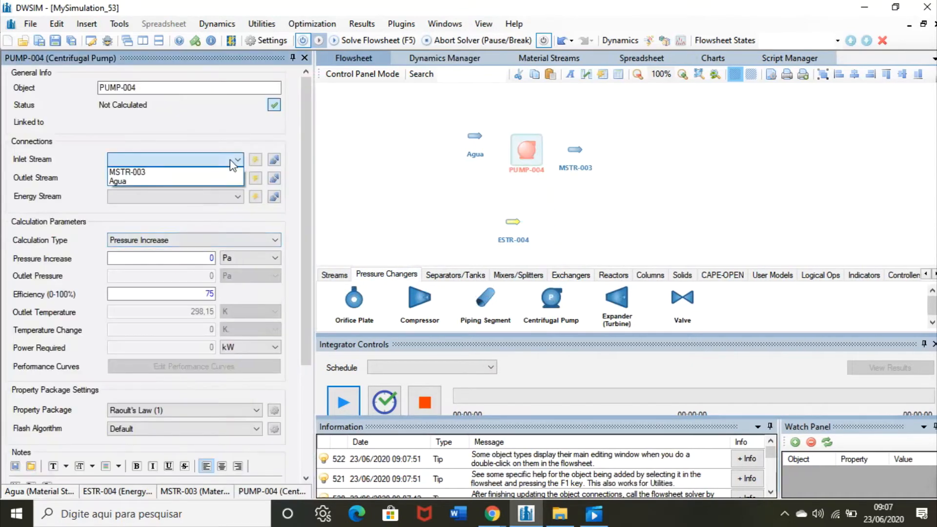
left_click(224, 181)
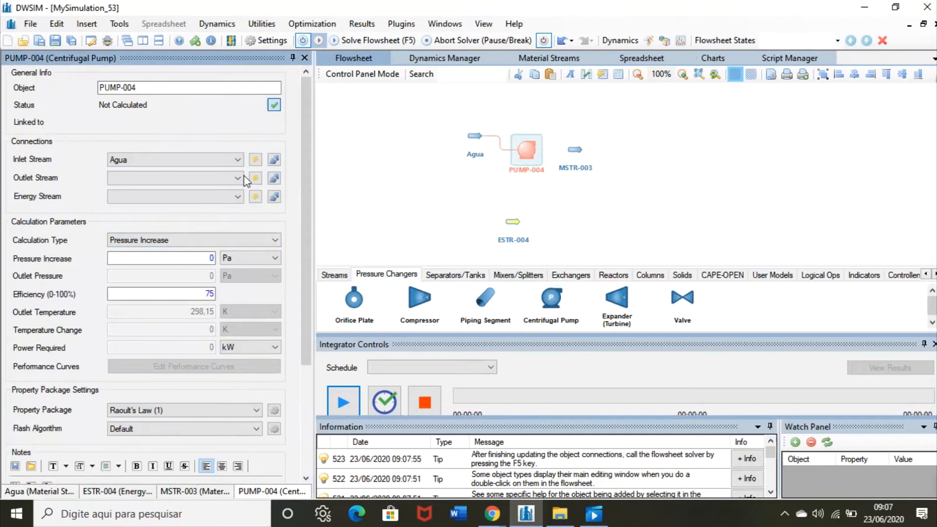
left_click(220, 178)
left_click(215, 186)
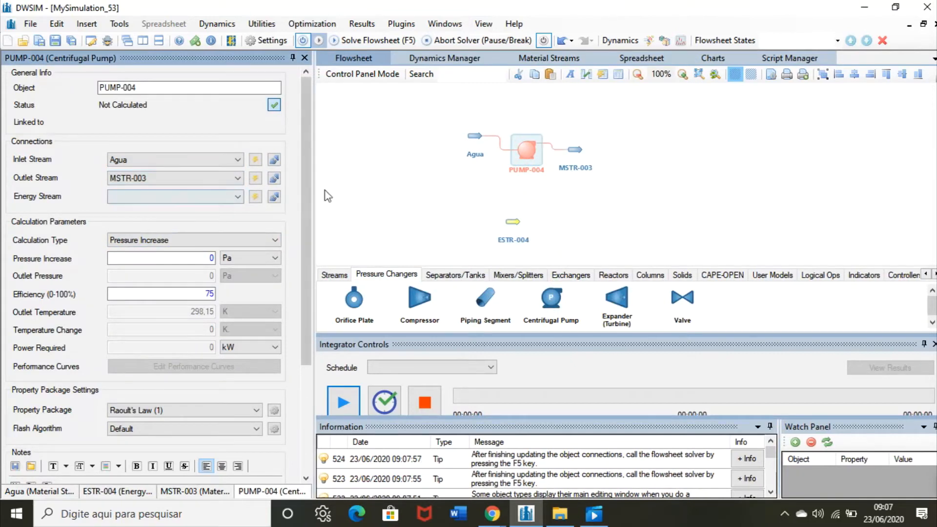
left_click(217, 196)
left_click(215, 209)
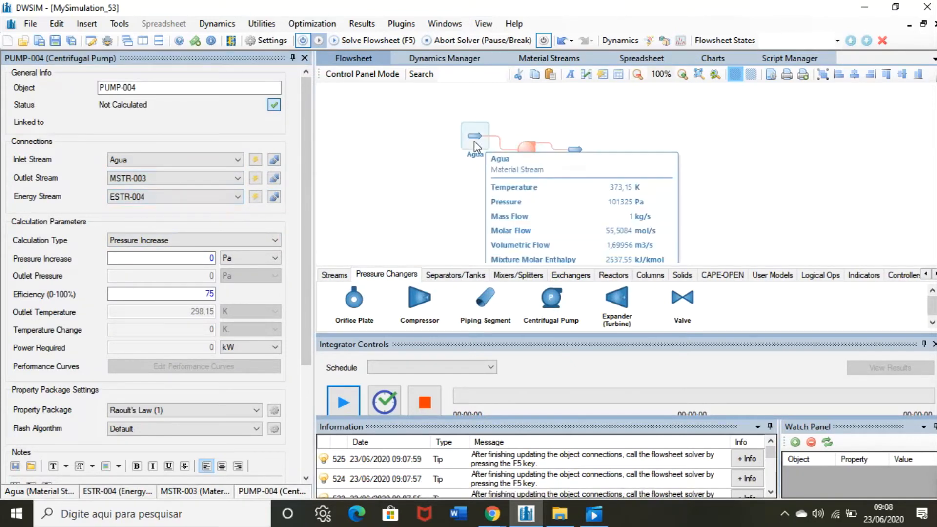
Step: Set the Agua stream's temperature to 99 °C
left_click(475, 137)
left_click_drag(193, 292, 246, 292)
key("BackSpace")
key("BackSpace")
type("99")
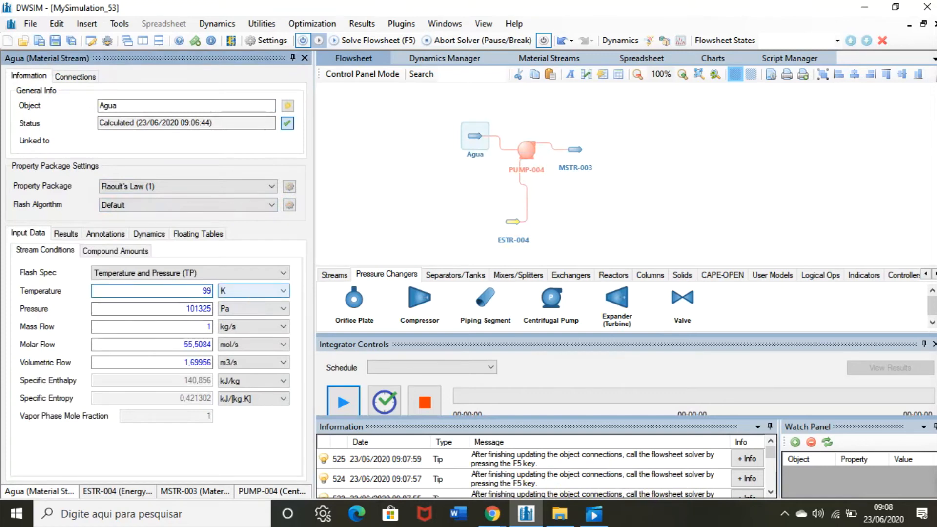
left_click(247, 291)
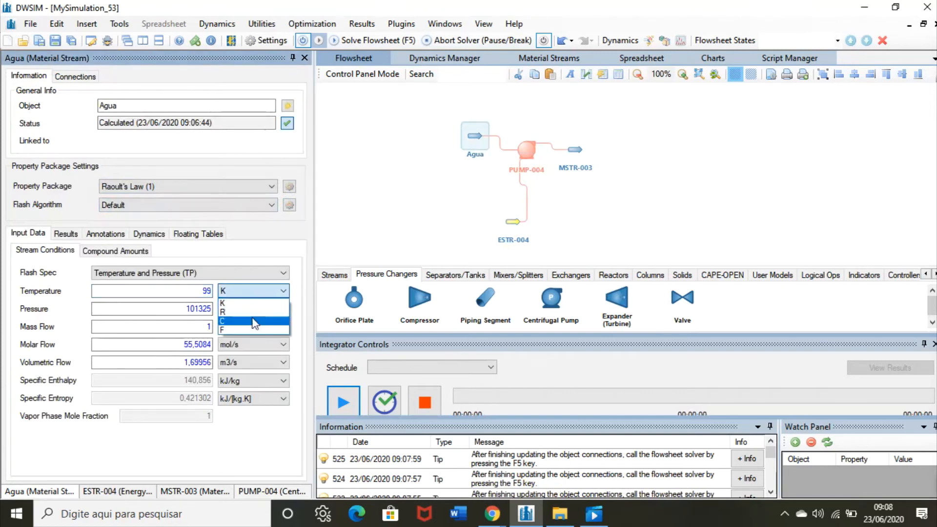
left_click(254, 321)
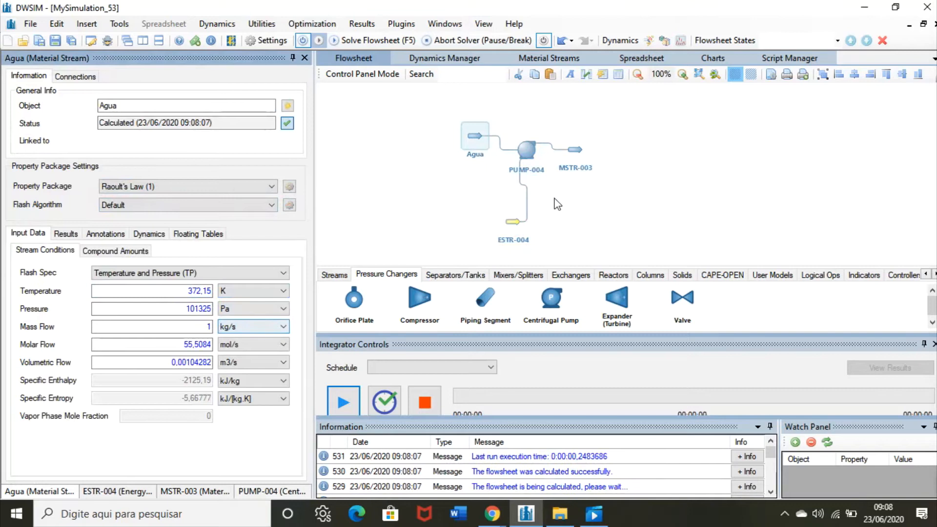
Step: Set the pump's pressure increase to 2 atm and open the MSTR-003 outlet stream
left_click(537, 148)
left_click(202, 257)
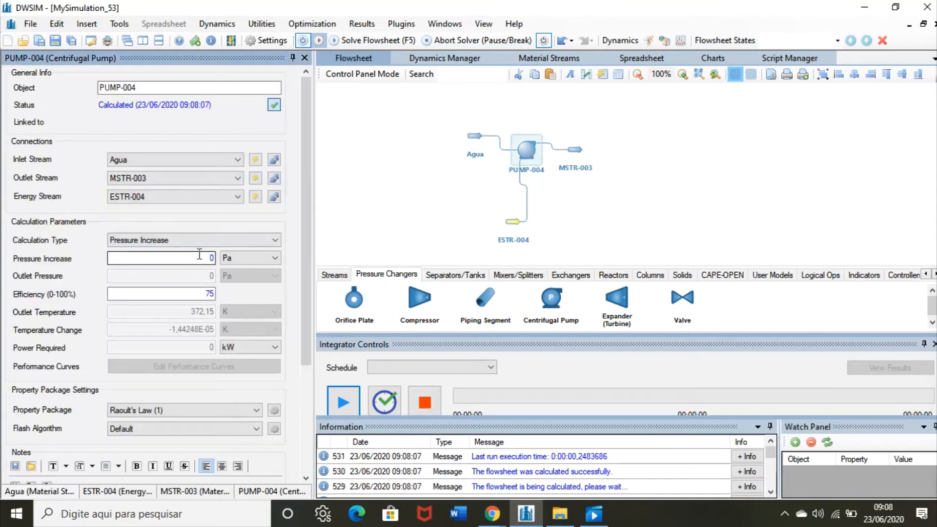
key("BackSpace")
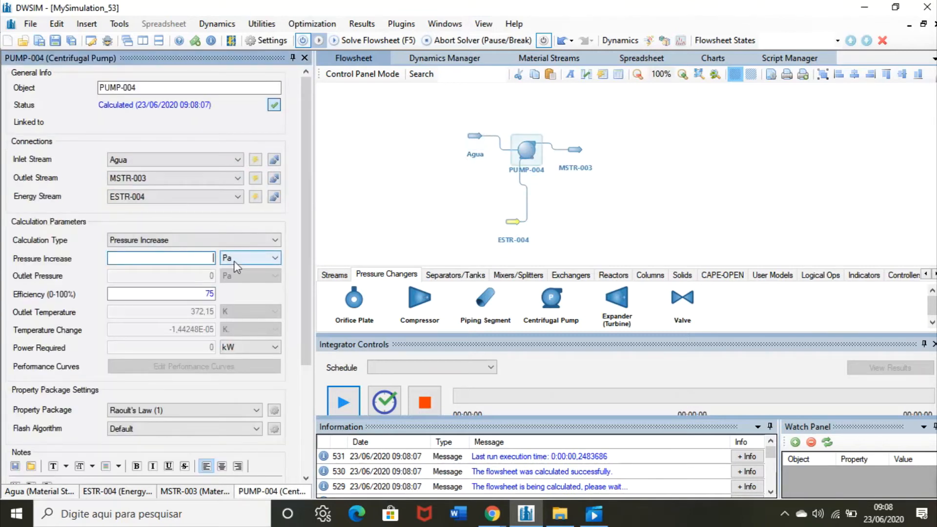
type("2")
left_click(246, 258)
left_click(242, 278)
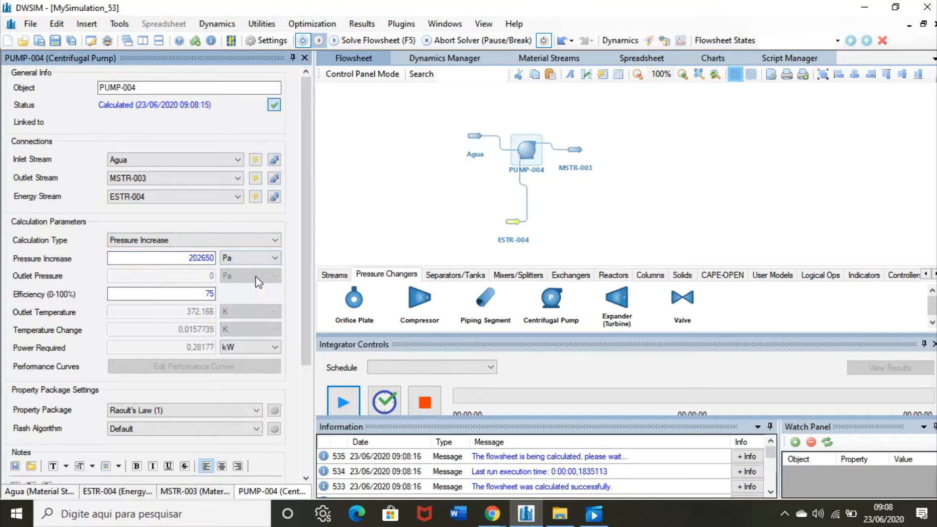
left_click(578, 149)
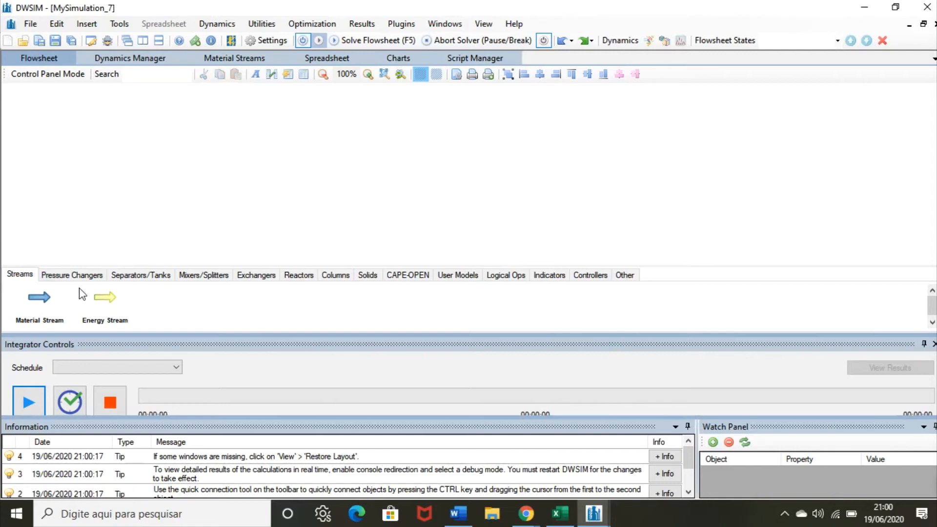
Step: Place two material streams one above the other on the empty flowsheet and rename the upper one Metano
left_click_drag(45, 298, 219, 147)
left_click_drag(46, 299, 220, 206)
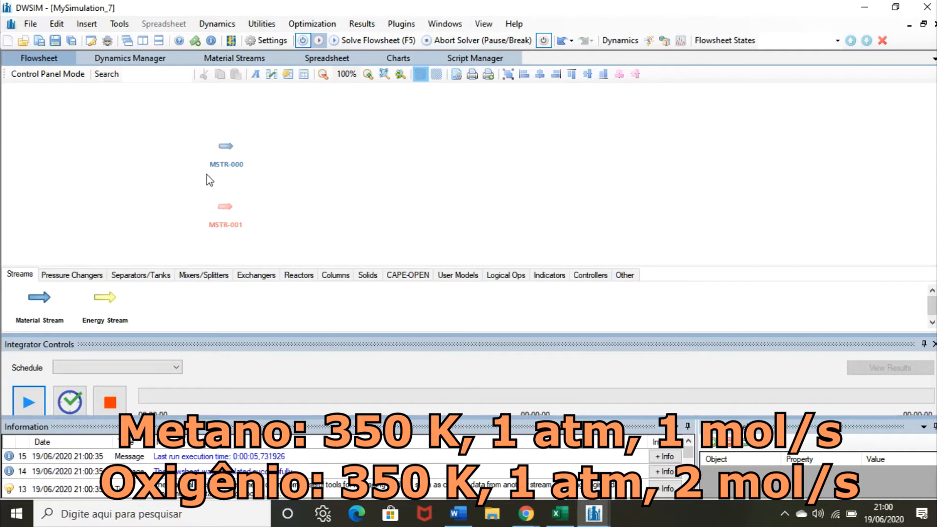
left_click(230, 154)
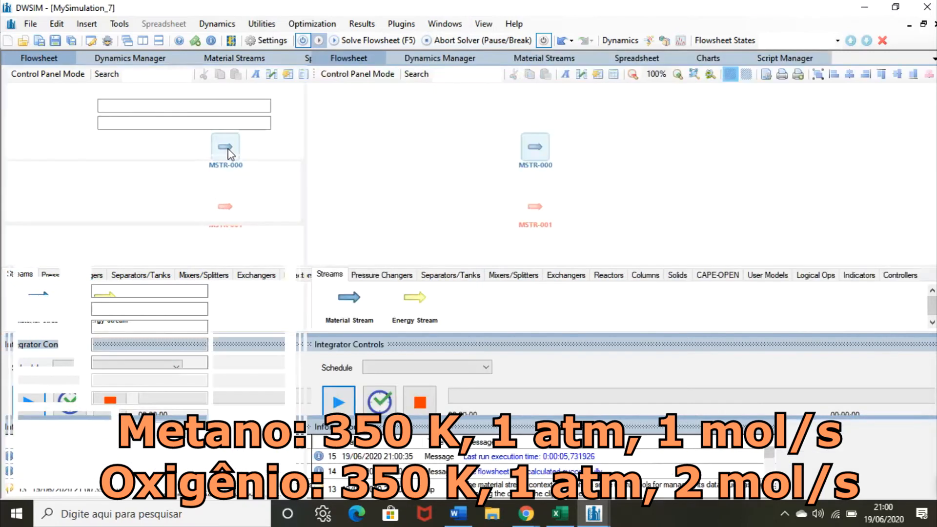
left_click_drag(194, 105, 113, 104)
type("Metano")
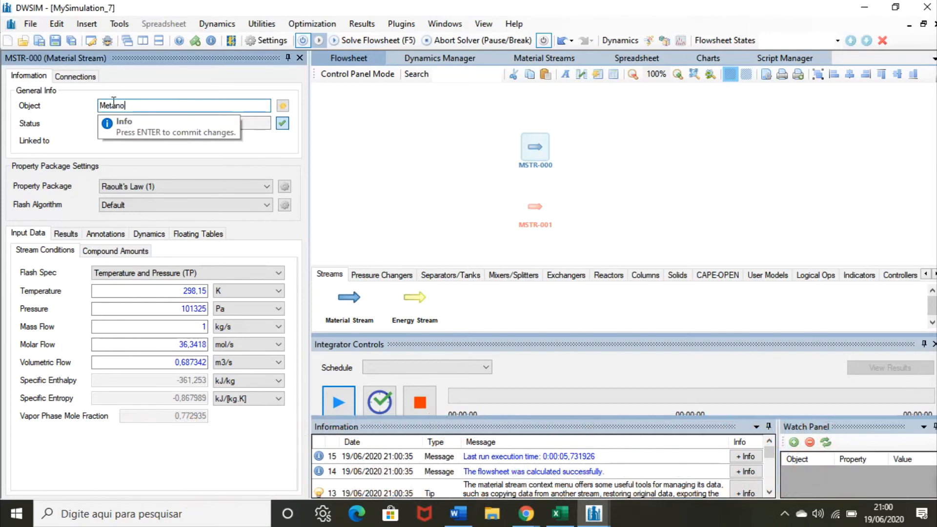
key("Return")
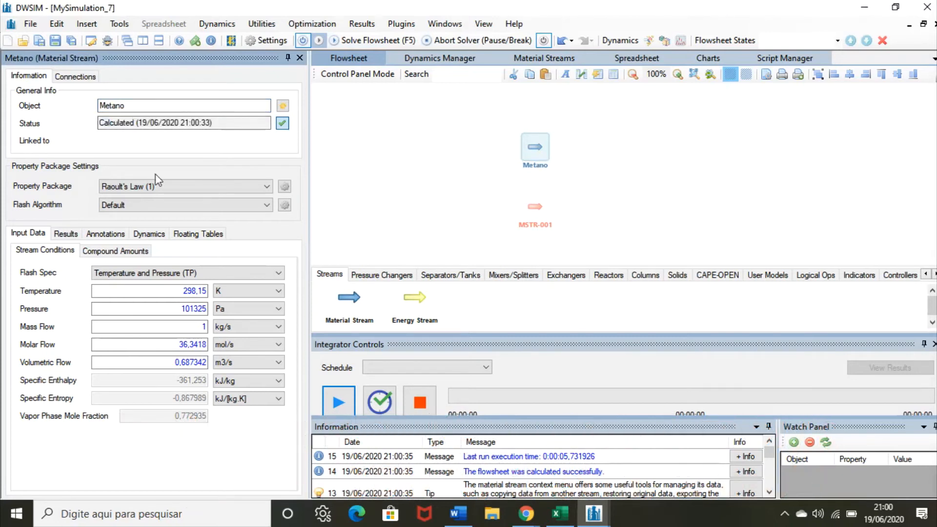
Step: Set Metano's mole fractions to 1 for methane and 0 for oxygen, carbon dioxide and water, and accept the changes
left_click(148, 251)
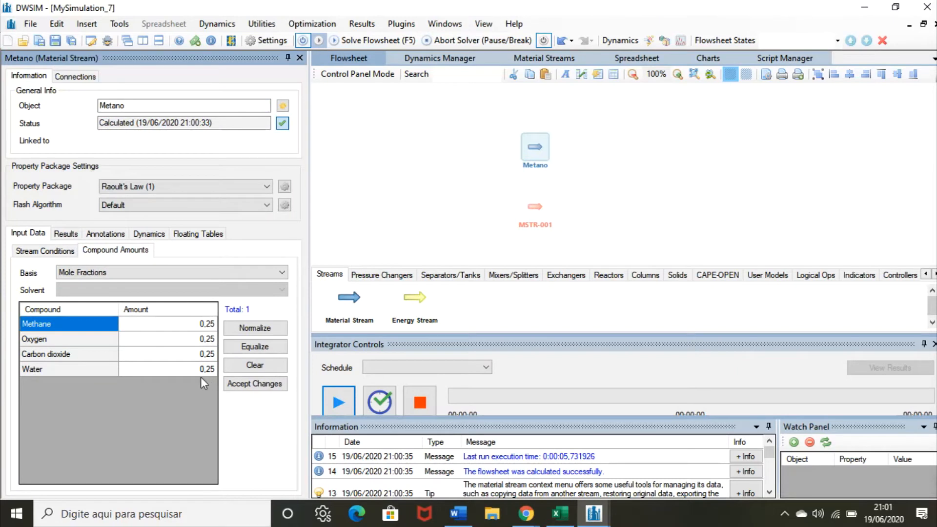
left_click(194, 324)
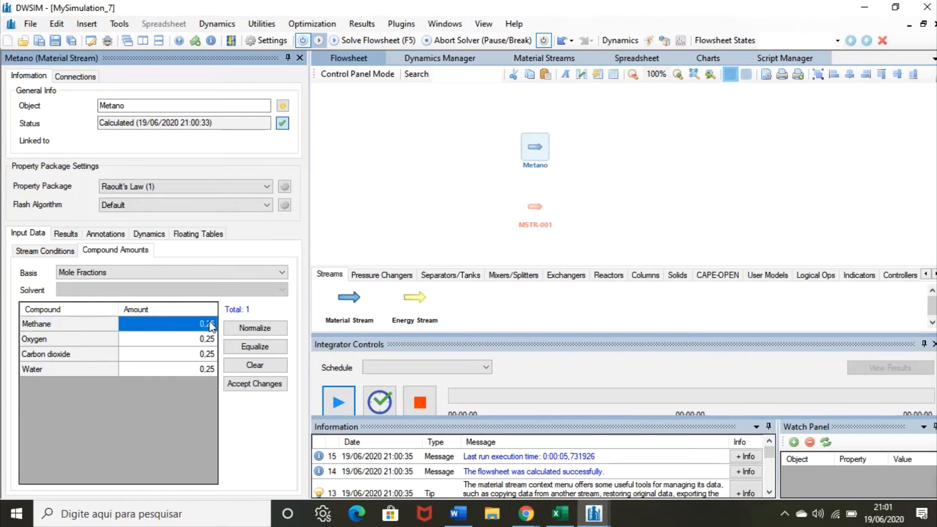
type("1")
key("Return")
type("0")
key("Return")
type("0")
key("Return")
type("0")
key("Return")
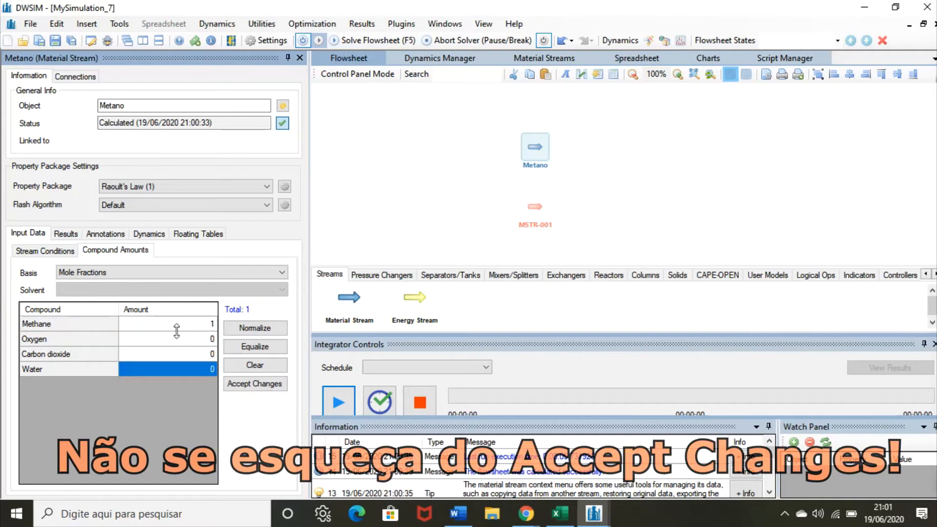
left_click(258, 386)
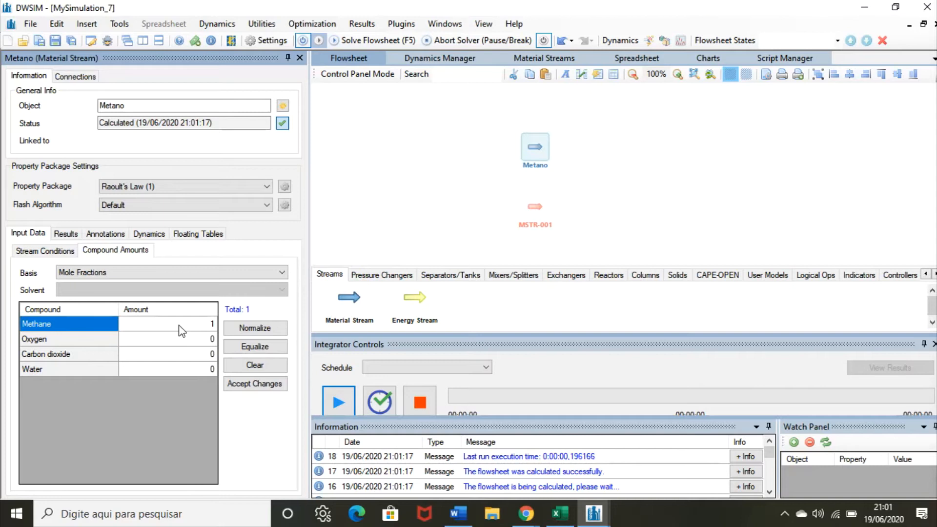
Step: Set Metano's temperature to 350 K and its molar flow to 1 mol/s
left_click(64, 252)
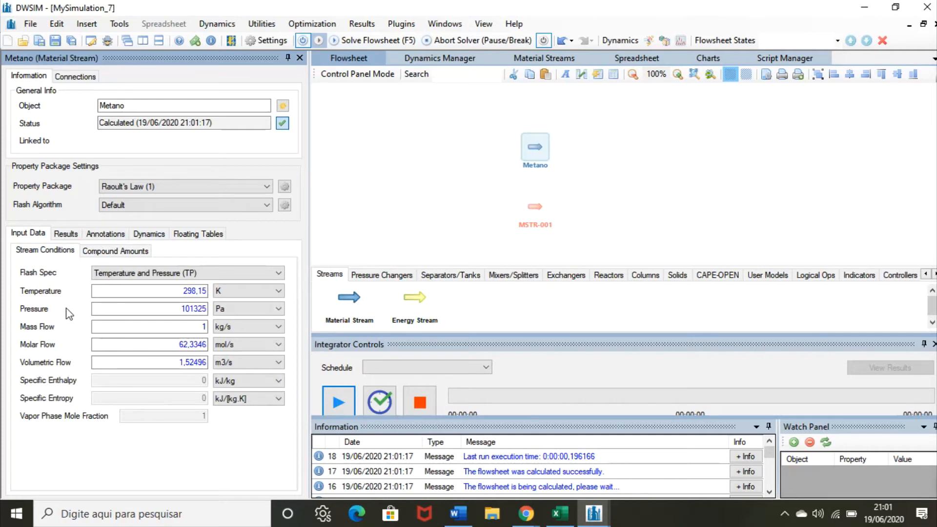
left_click(111, 252)
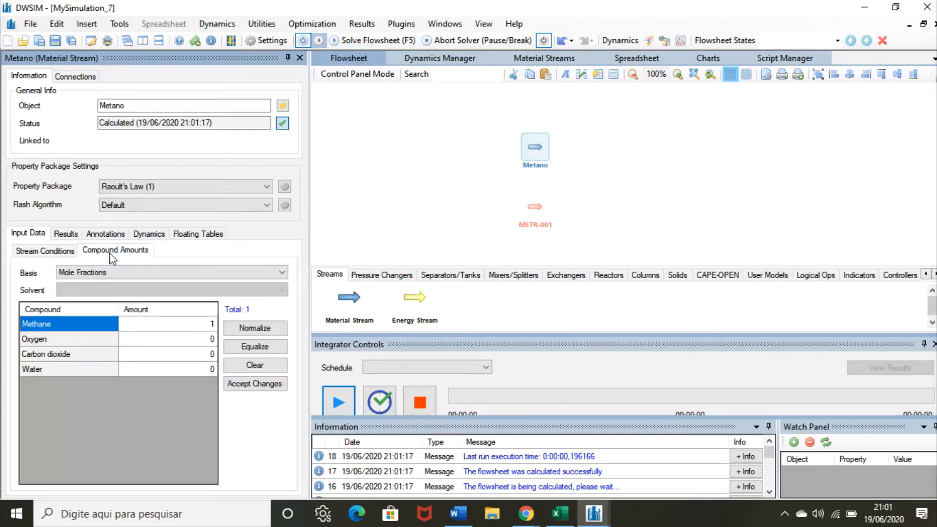
left_click(57, 254)
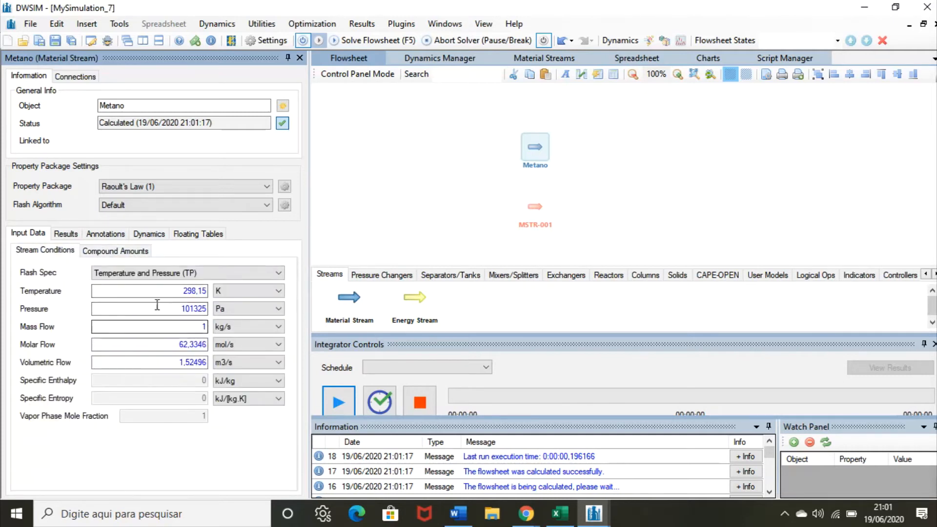
left_click_drag(168, 291, 213, 294)
key("BackSpace")
type("350")
left_click(232, 291)
left_click(235, 303)
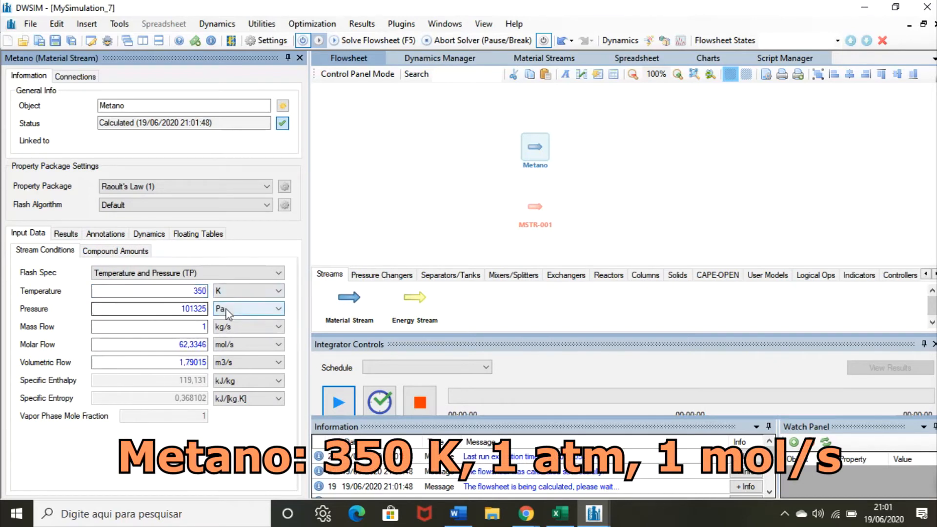
double_click(192, 344)
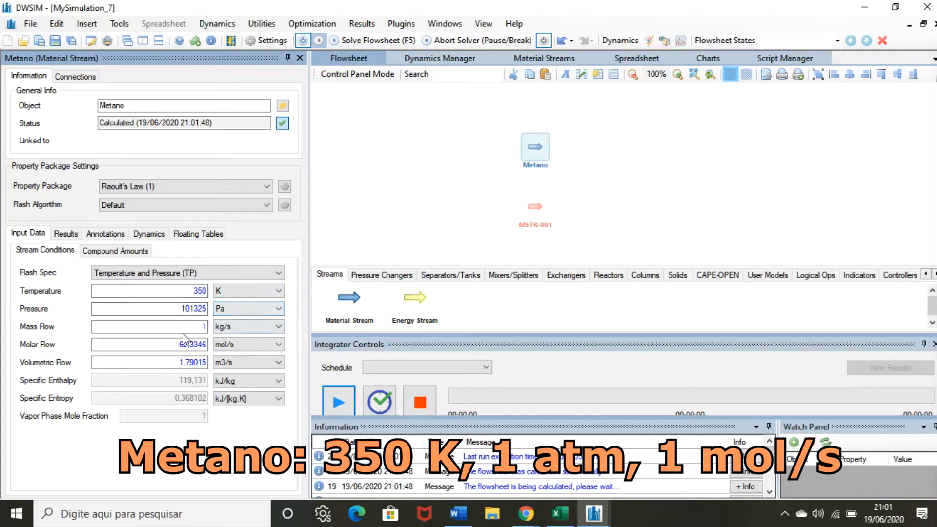
type("1")
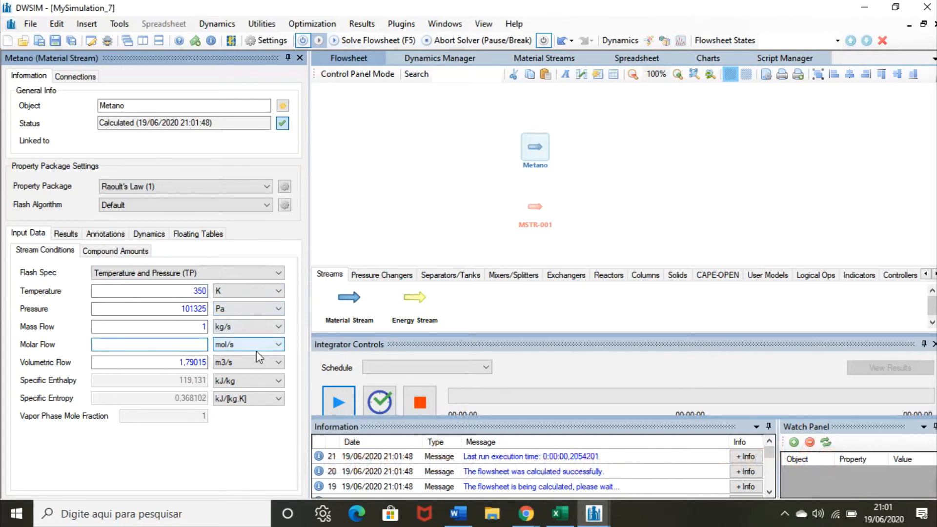
key("Return")
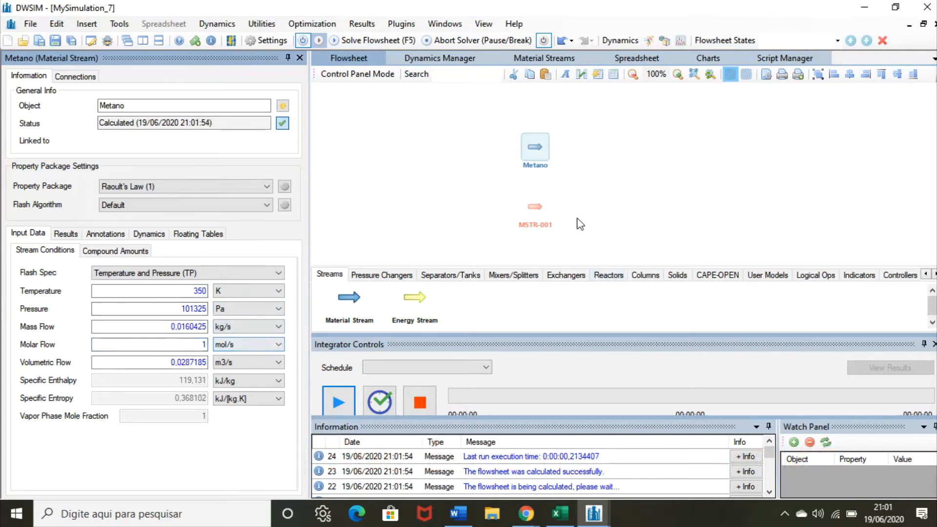
Step: Try to set MSTR-001's mole fractions to 1 for oxygen and 0 for methane, carbon dioxide and water
left_click(541, 213)
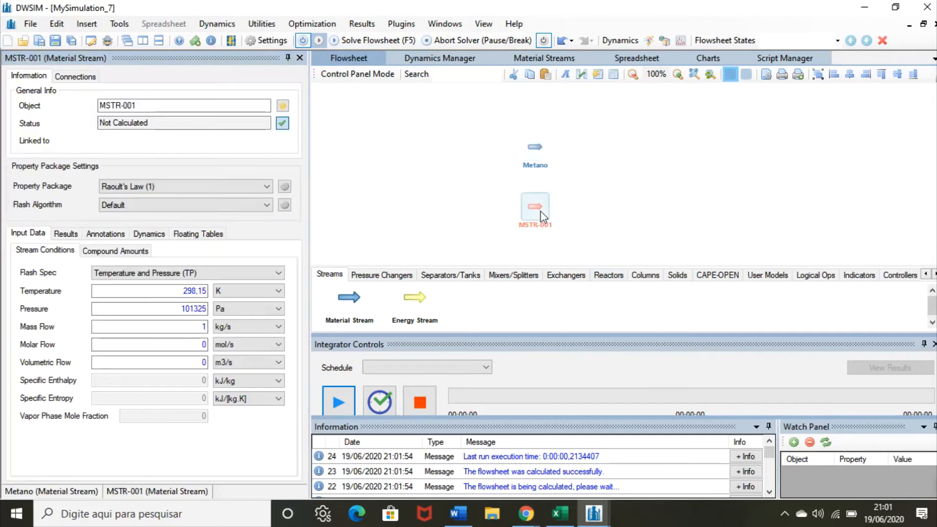
left_click(112, 251)
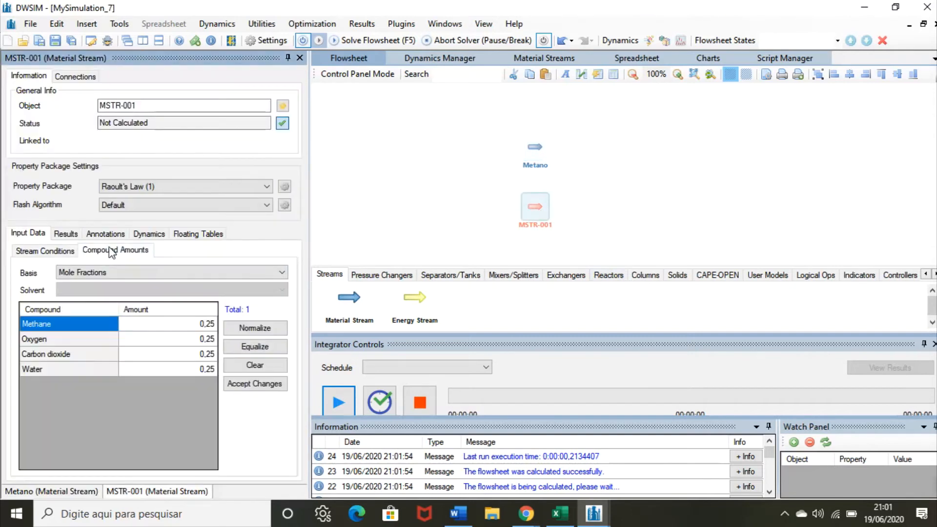
left_click(200, 325)
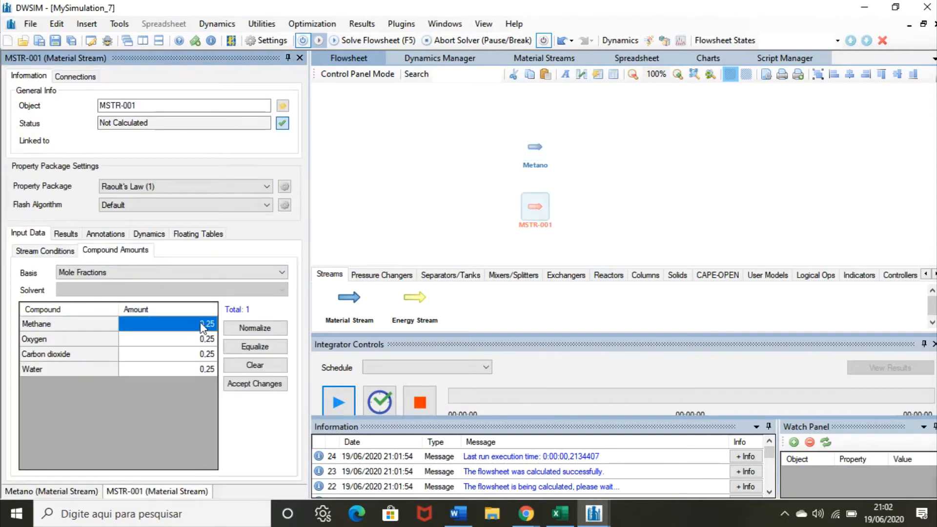
type("0")
key("Return")
type("1")
key("Return")
type("0")
key("Return")
type("0")
key("Return")
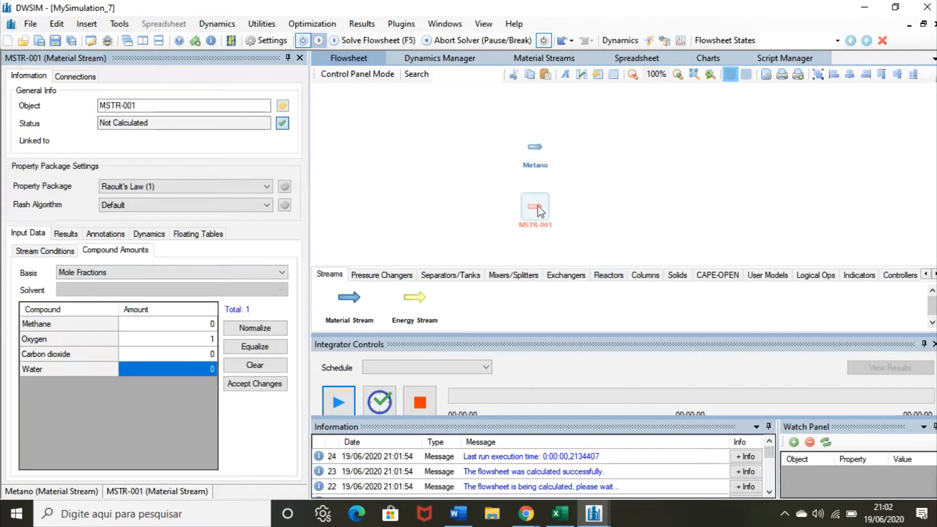
Step: Rename the MSTR-001 stream as Oxigênio
left_click(43, 250)
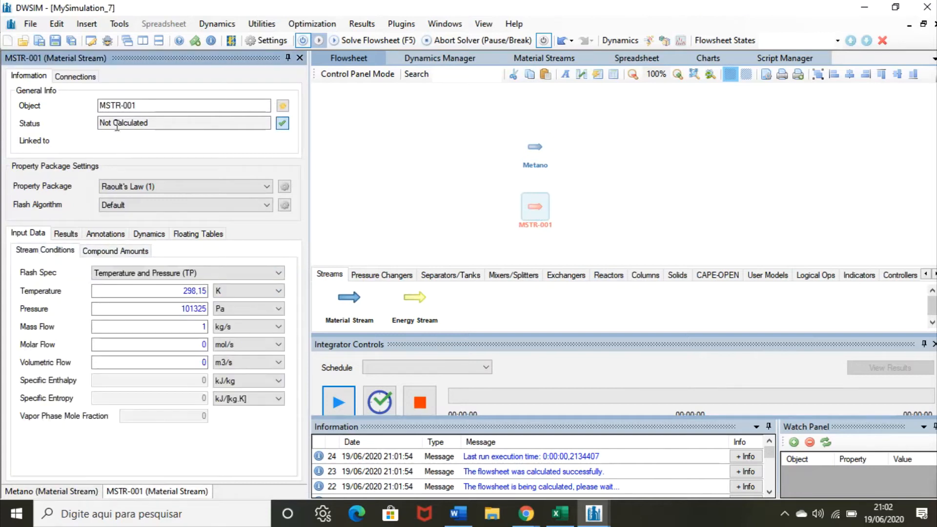
left_click_drag(163, 106, 65, 108)
type("Oxig")
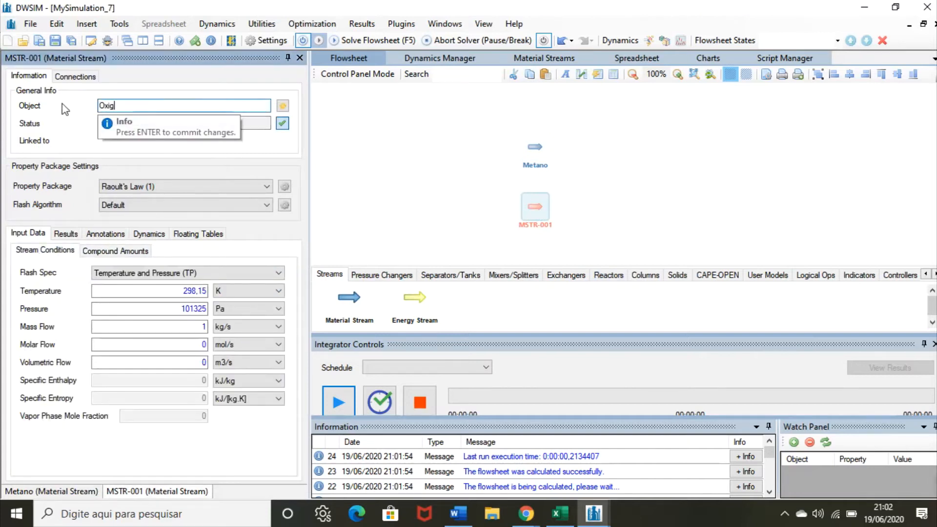
type("ênio")
key("Return")
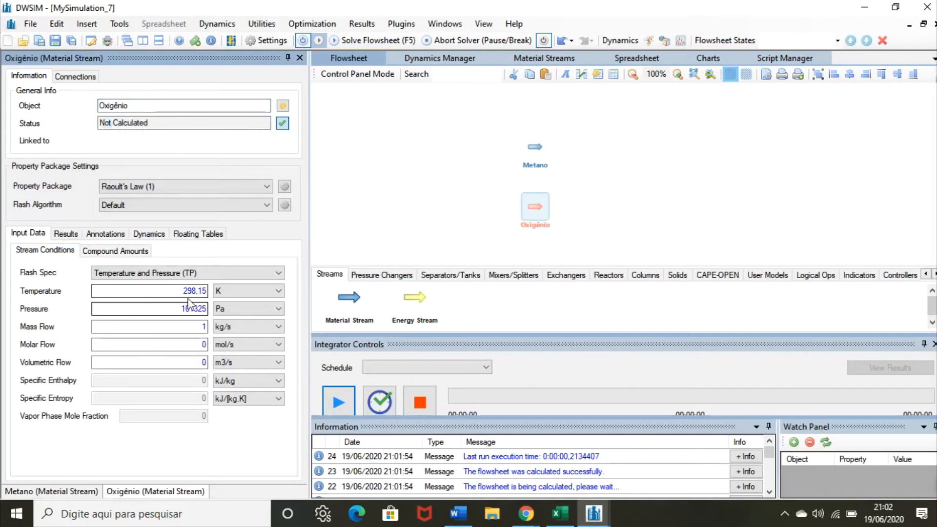
Step: Set Oxigênio's mole fractions to 1 for oxygen and 0 for methane, carbon dioxide and water, and accept the changes
left_click(142, 290)
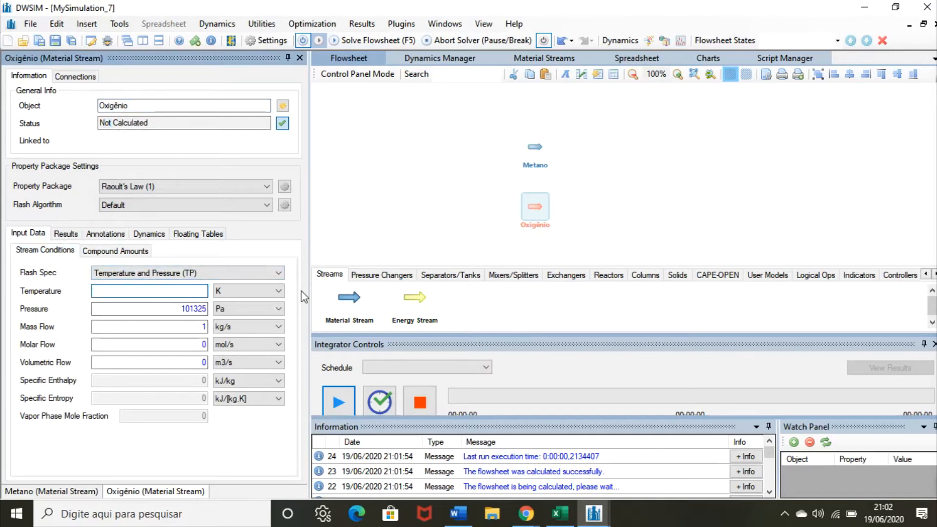
left_click(105, 250)
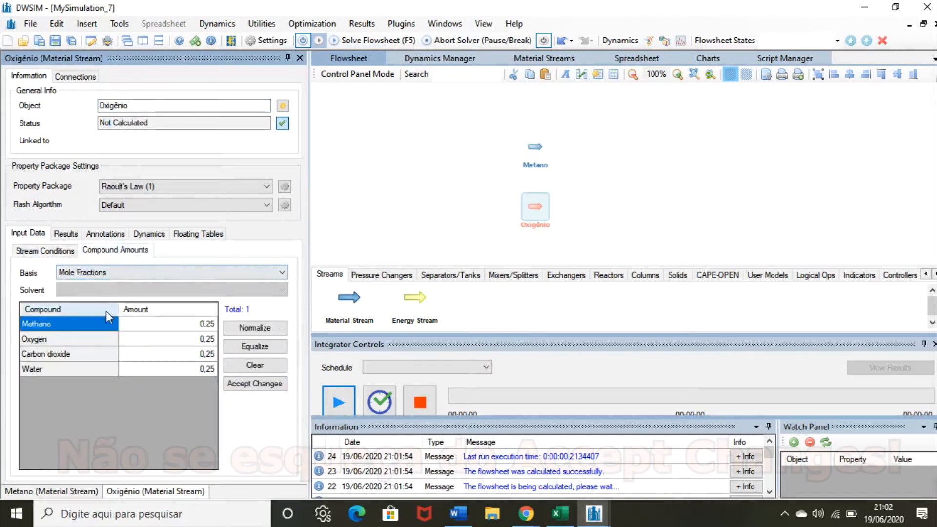
left_click(171, 325)
type("0")
key("Return")
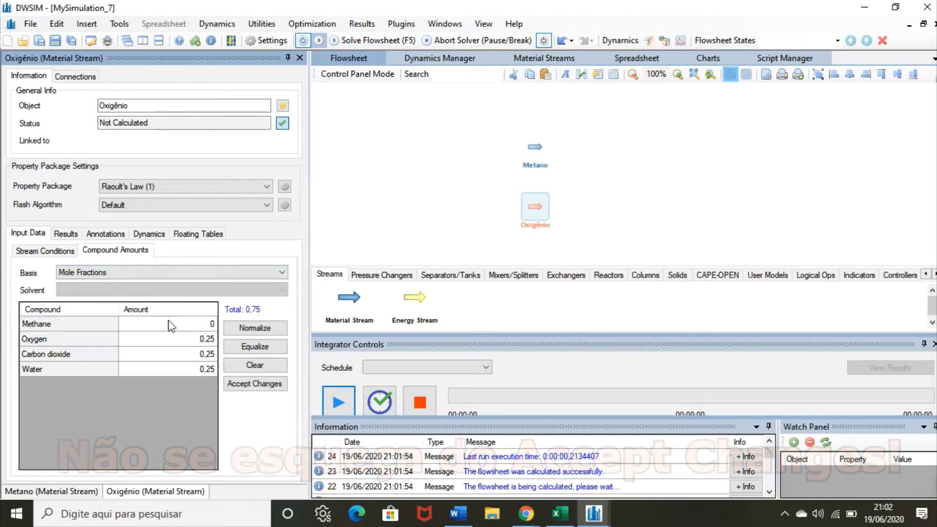
type("10")
key("Return")
type("0")
key("Return")
type("0")
left_click(189, 344)
type("1")
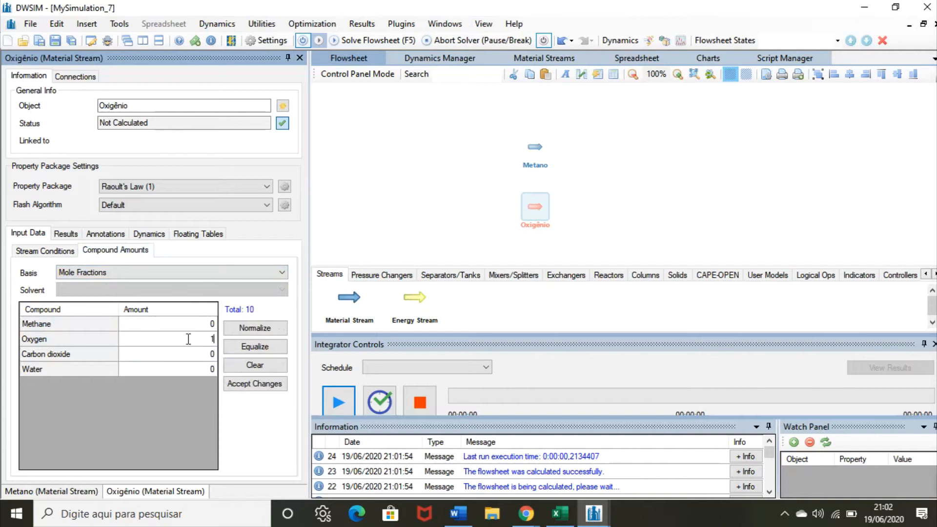
key("Return")
left_click(245, 385)
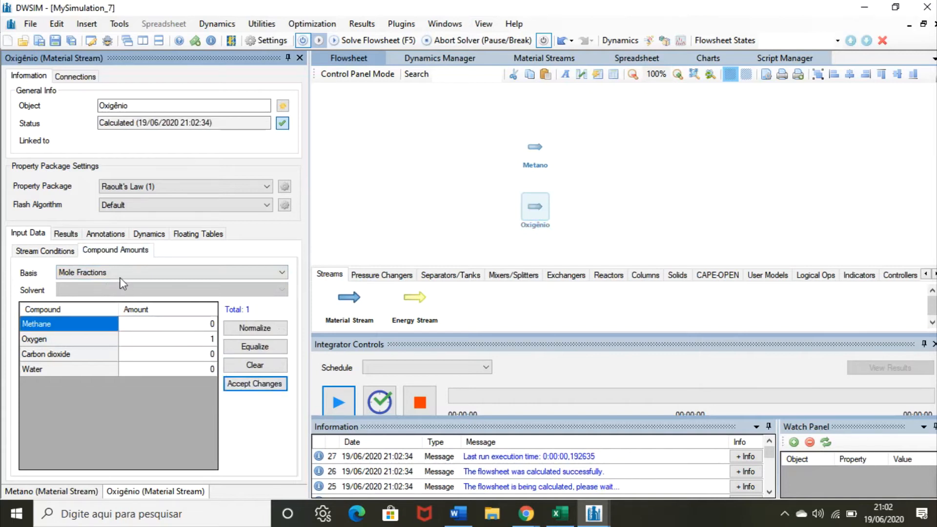
Step: Set Oxigênio's molar flow to 2 mol/s and its temperature to 350 K
left_click(47, 252)
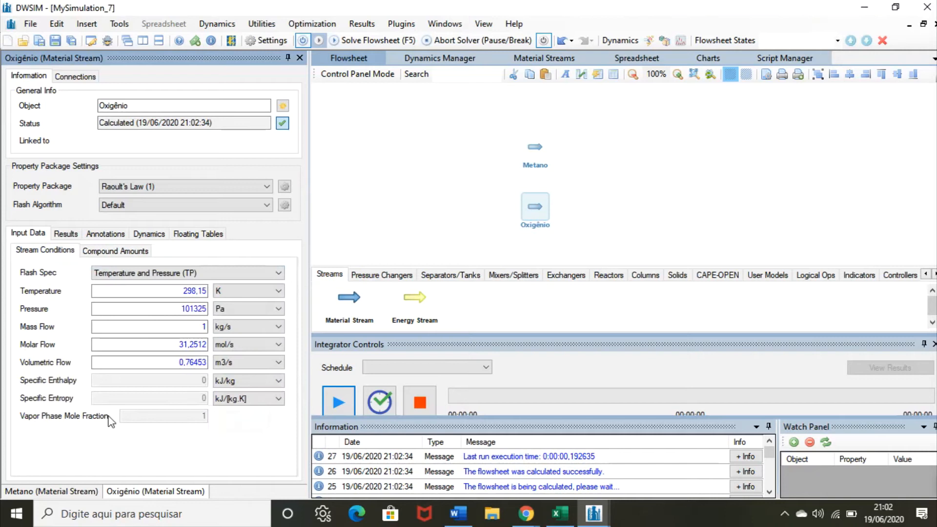
left_click_drag(145, 347, 226, 348)
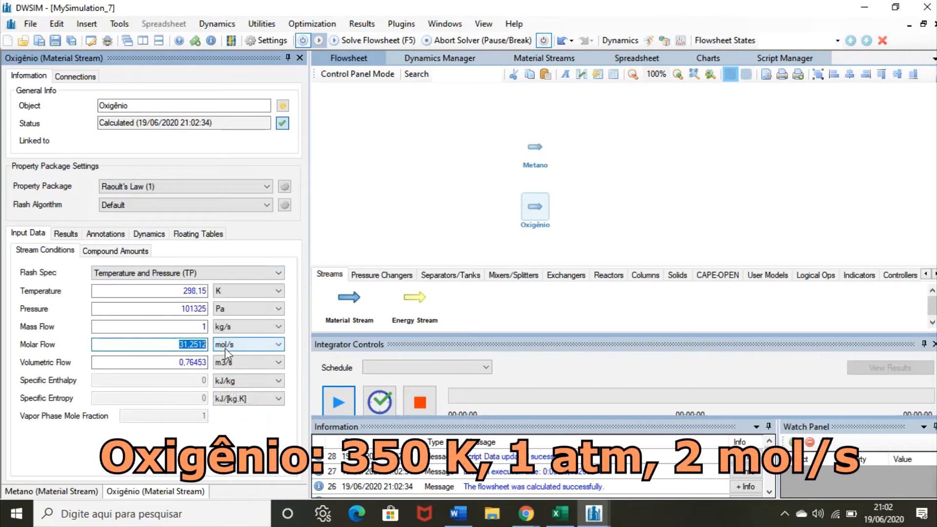
key("BackSpace")
key("Return")
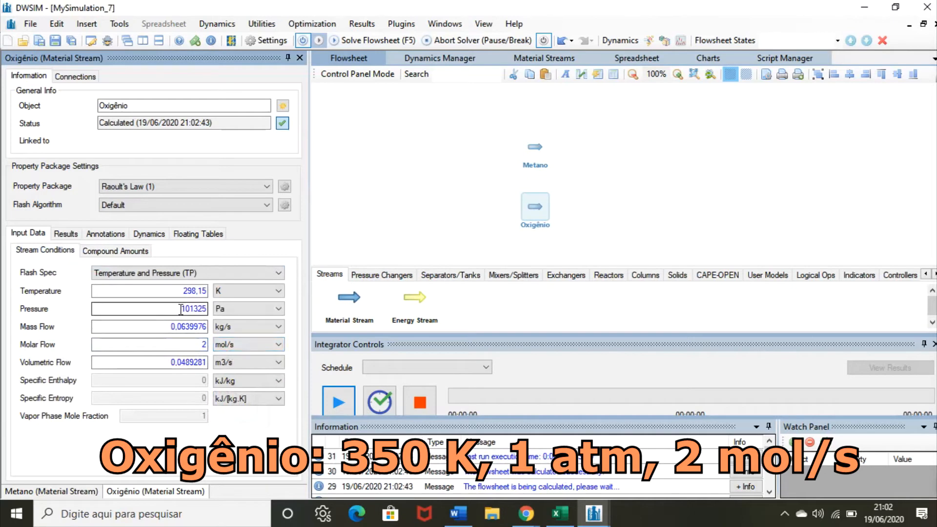
left_click(190, 293)
type("350")
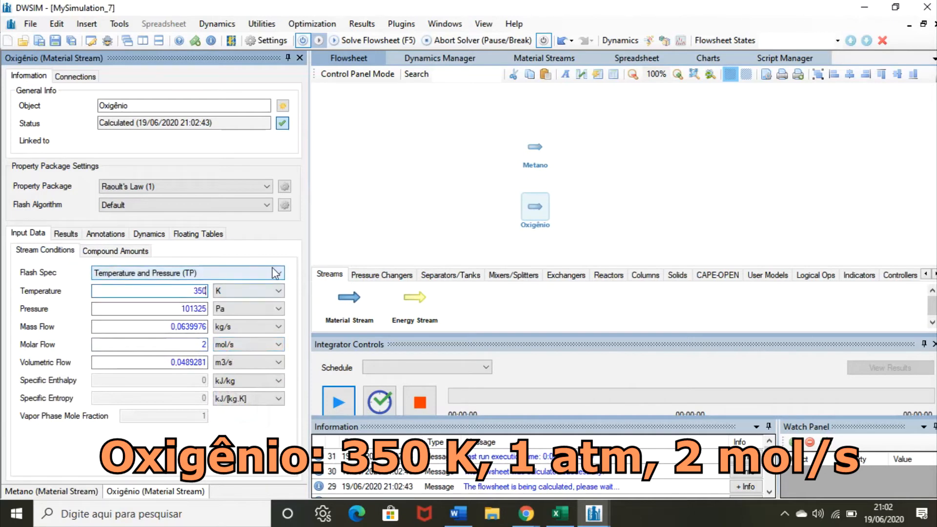
left_click(276, 291)
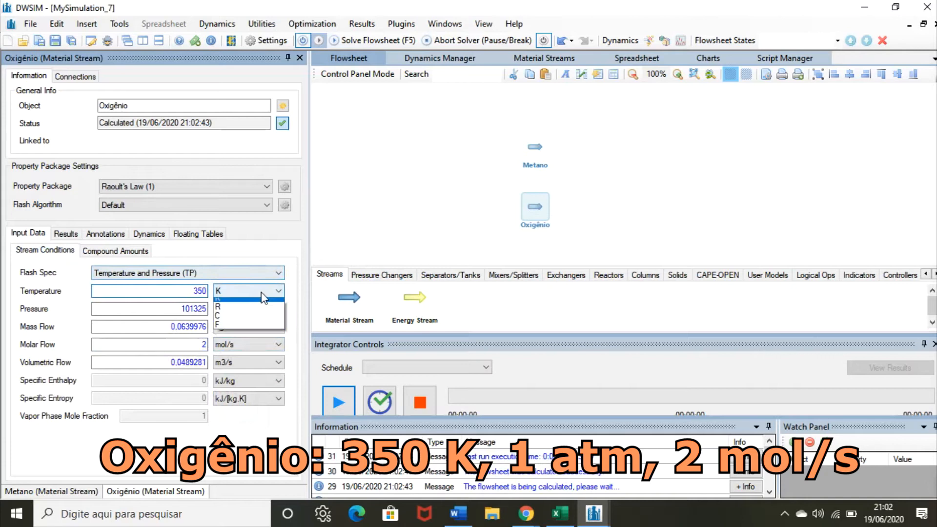
left_click(251, 309)
Step: Add a conversion reactor to the flowsheet and a stream mixer between the two feed streams and the reactor
left_click_drag(476, 202, 423, 195)
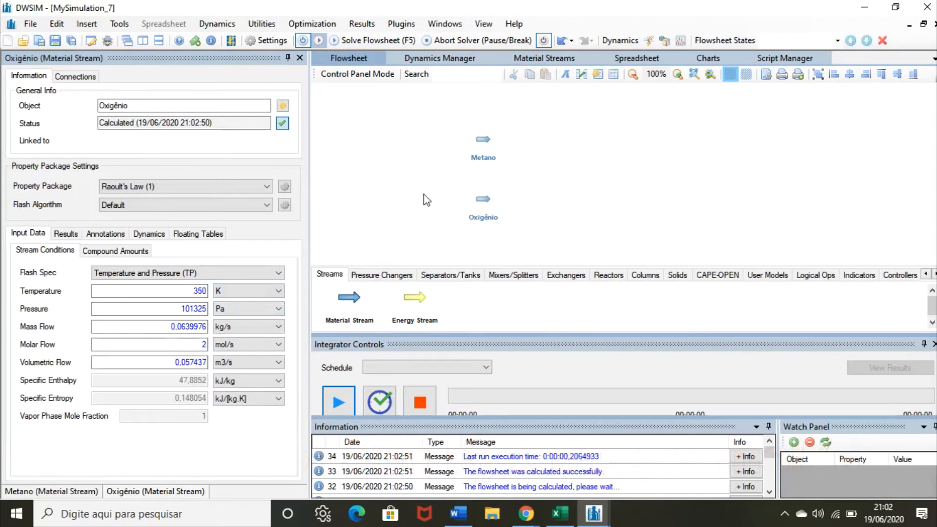
left_click(615, 276)
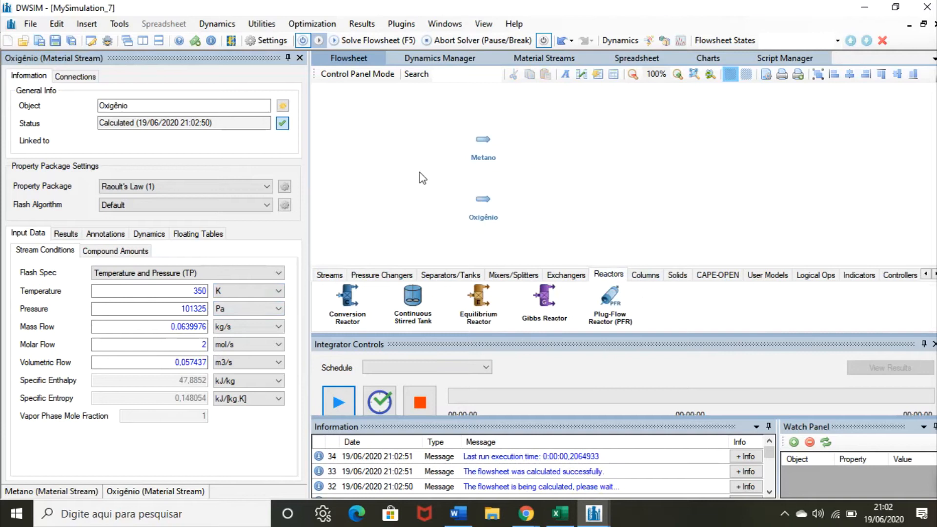
left_click_drag(348, 306, 665, 171)
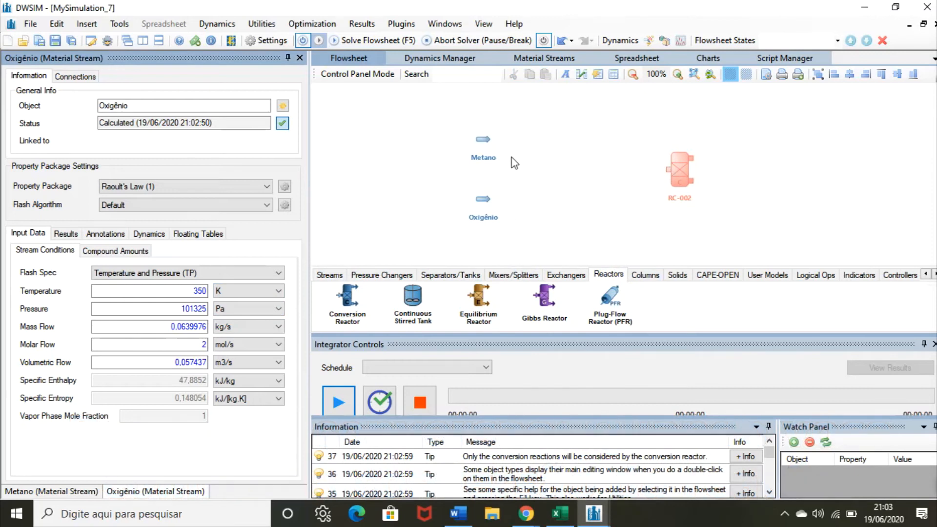
left_click(518, 277)
left_click_drag(349, 302, 537, 167)
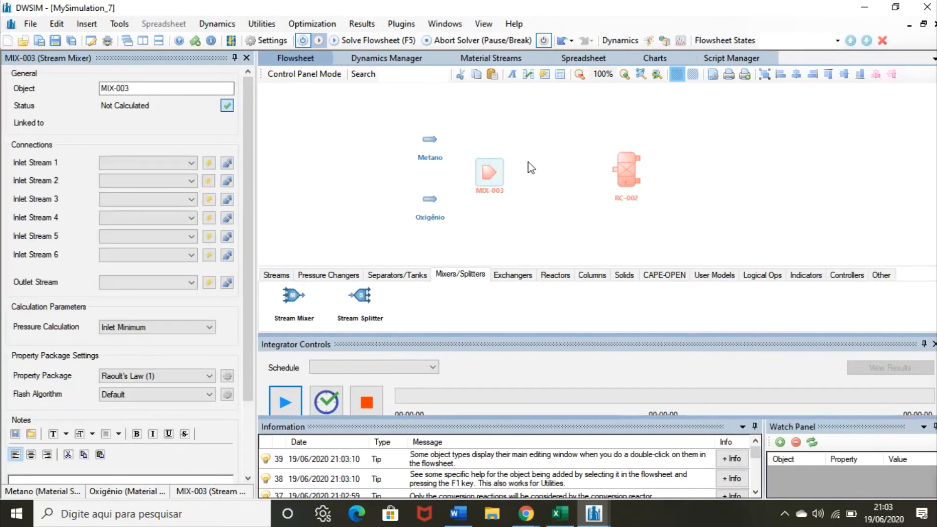
Step: Connect Metano and Oxigênio to the mixer as inlet streams 1 and 2, and create its outlet stream
left_click(189, 163)
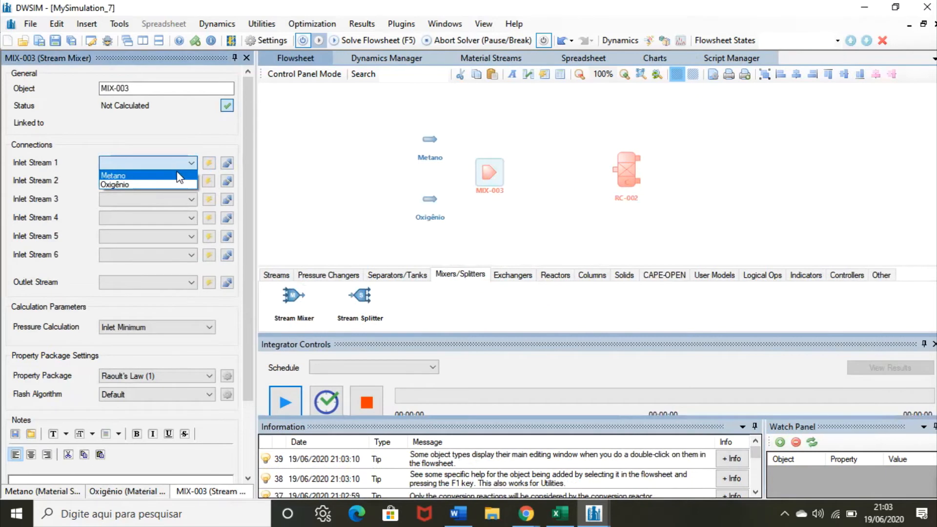
left_click(184, 174)
left_click(189, 180)
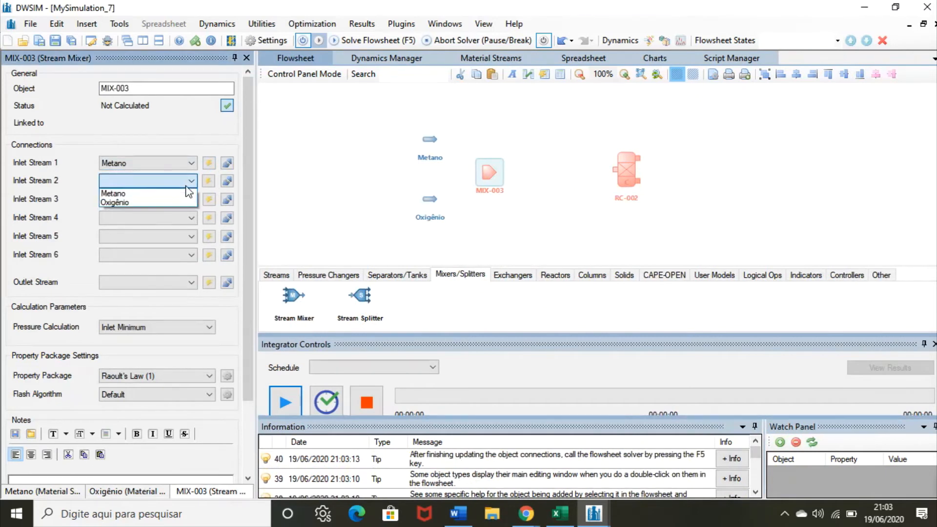
left_click(194, 204)
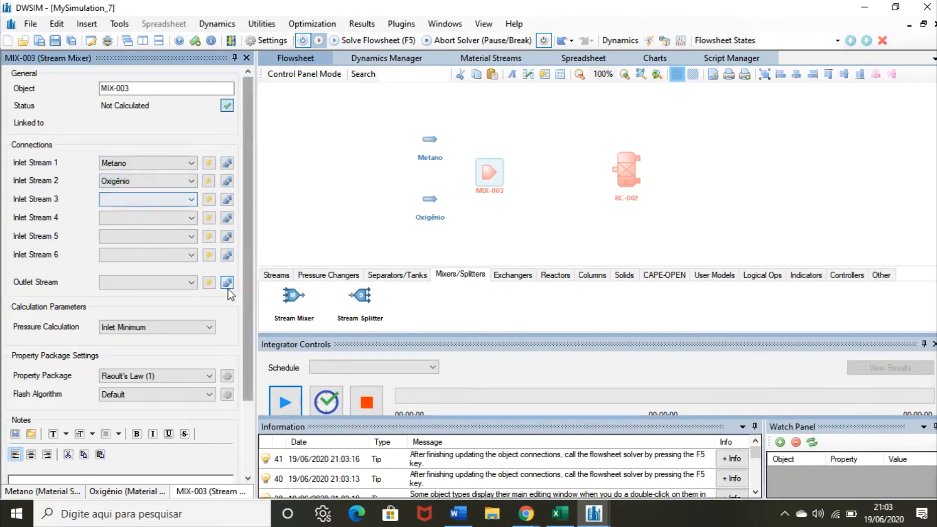
left_click(209, 282)
Step: Move the conversion reactor farther from the mixer and rename the mixer's outlet stream as Mistura
left_click_drag(610, 186, 656, 189)
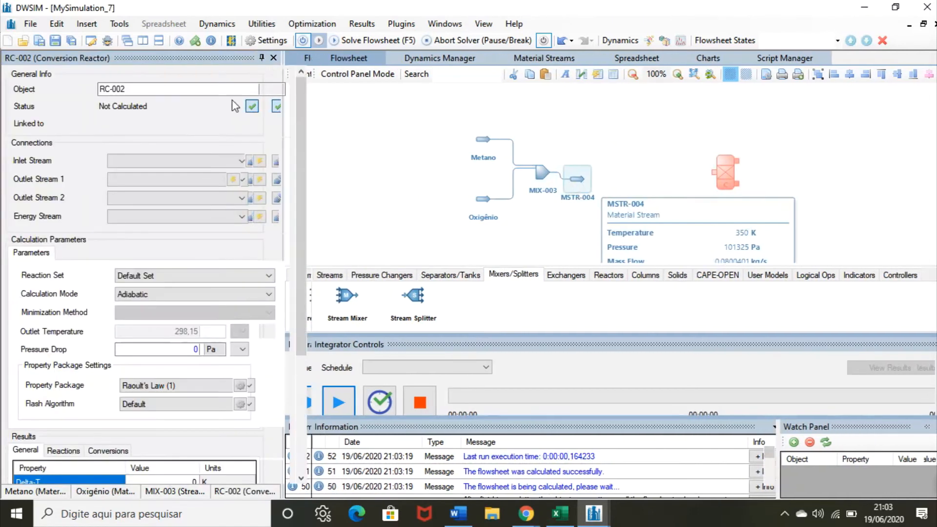
left_click(577, 179)
left_click_drag(147, 105, 95, 110)
key("BackSpace")
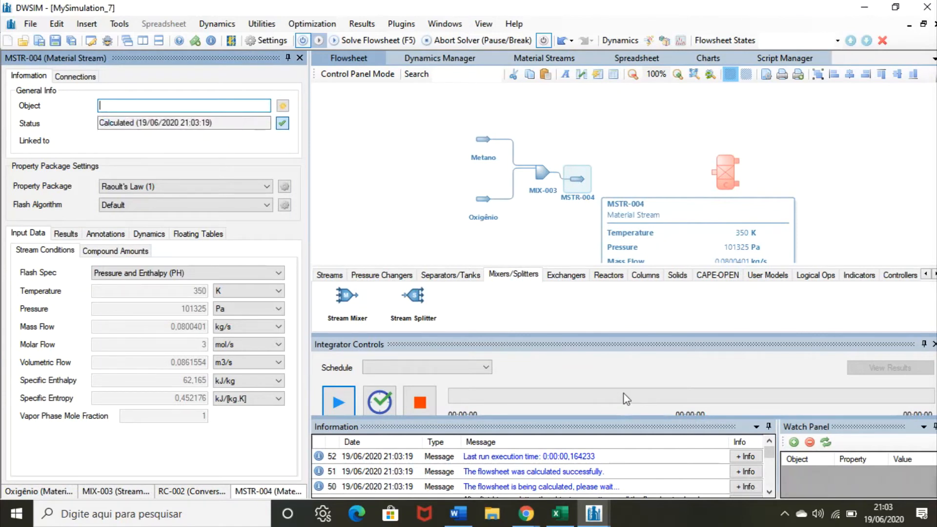
type("Mistura")
key("Return")
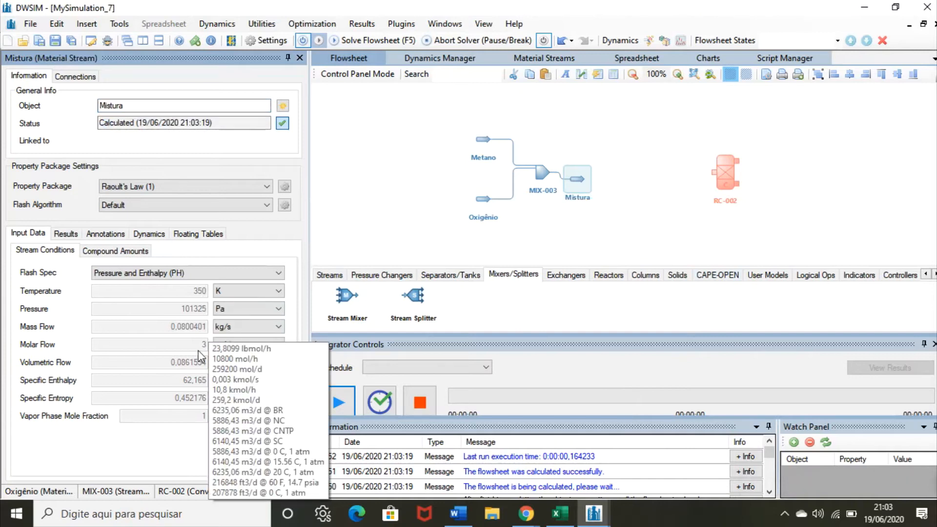
Step: Create a new conversion reaction in the simulation settings and name it "queima de metano"
left_click_drag(373, 224, 321, 229)
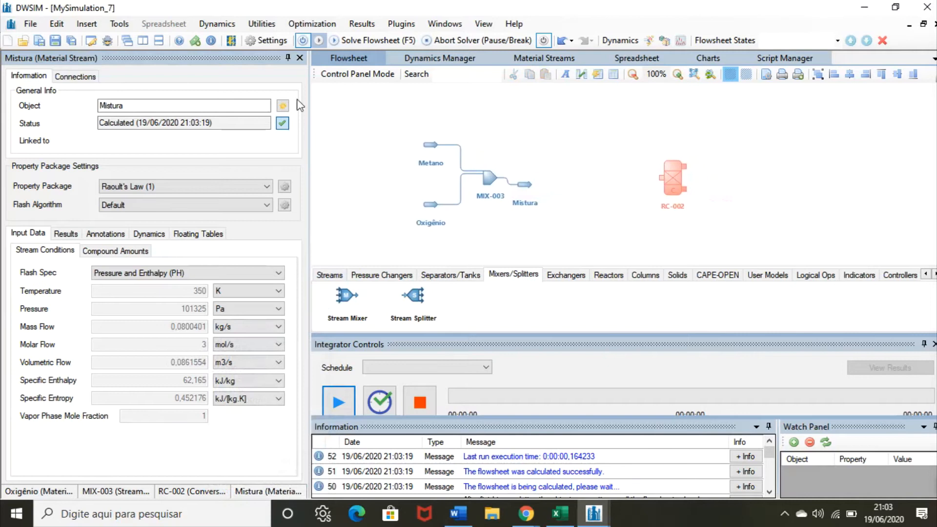
left_click(269, 40)
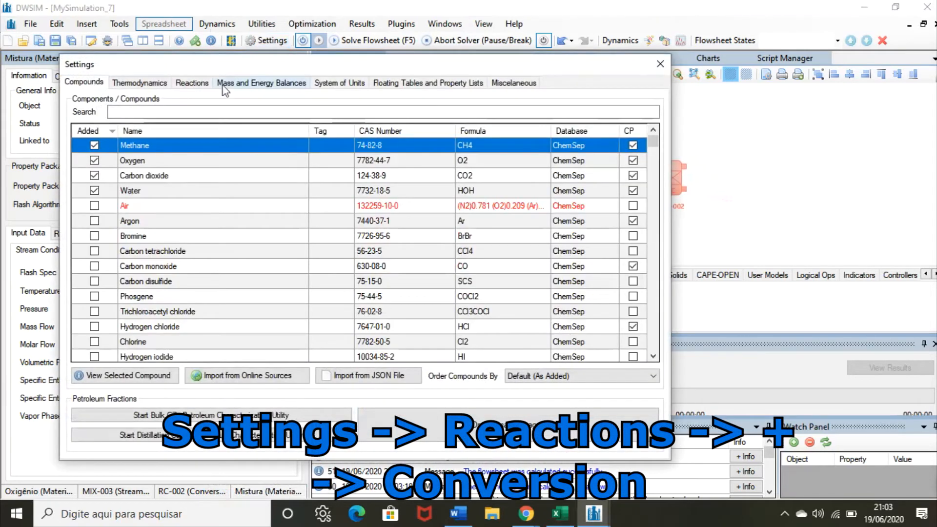
left_click(191, 83)
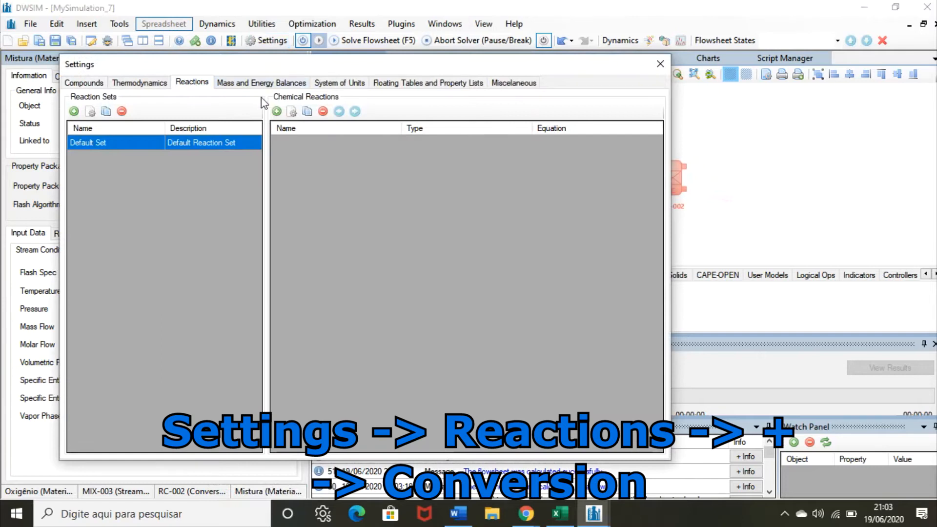
left_click(277, 112)
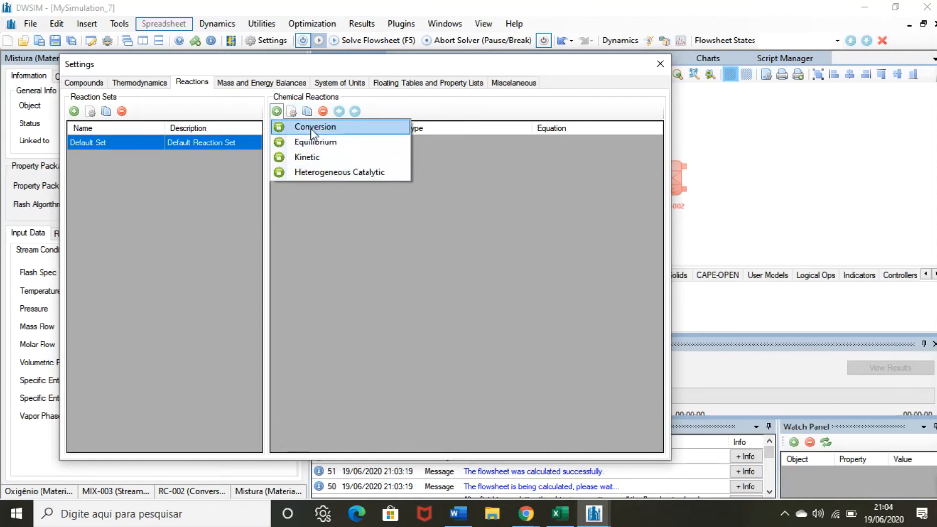
left_click(313, 129)
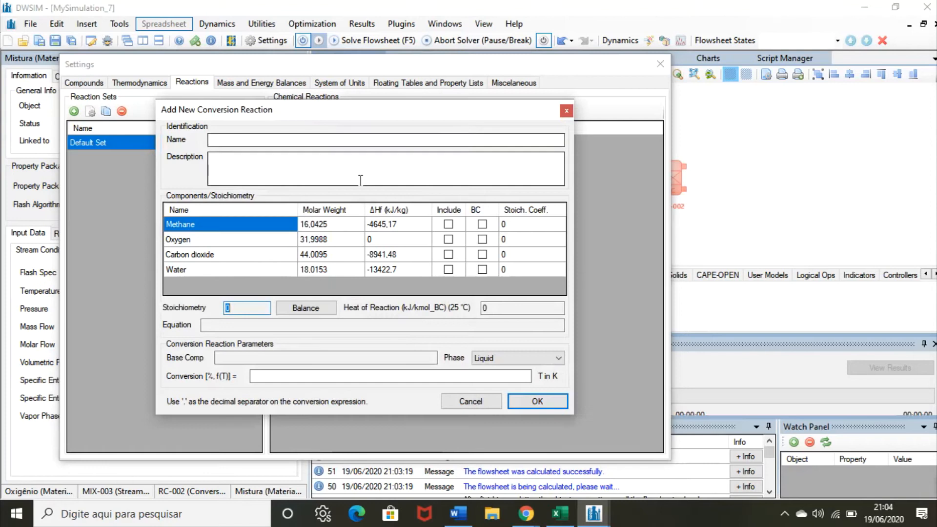
left_click(279, 140)
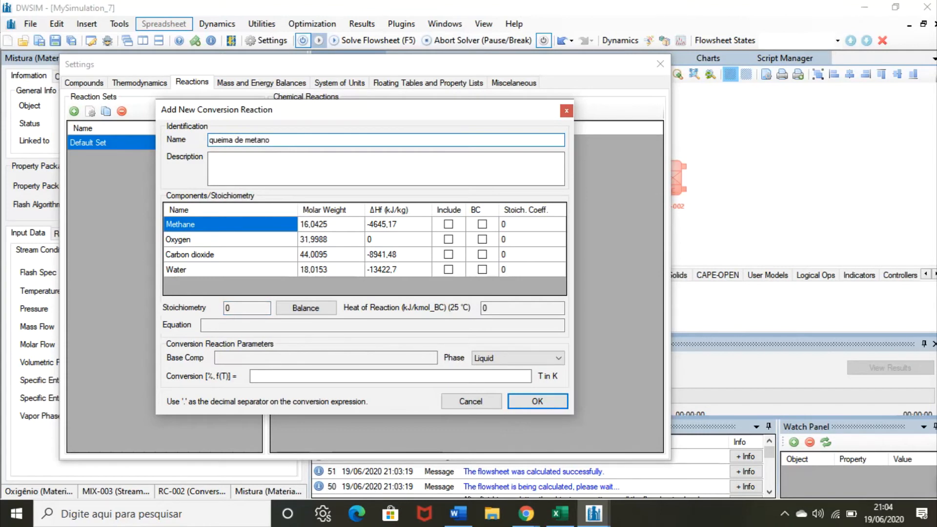
Step: Include methane, oxygen, carbon dioxide and water in the reaction
left_click(448, 224)
left_click(448, 239)
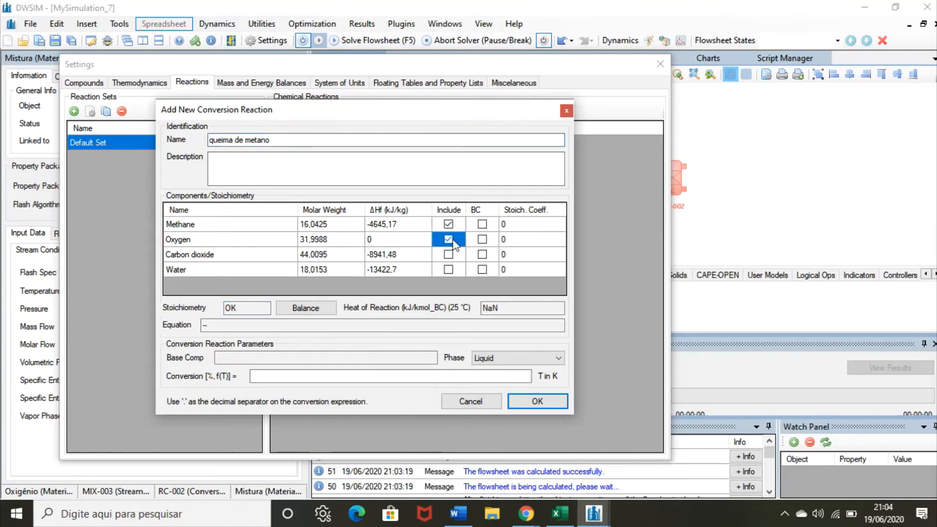
left_click(448, 255)
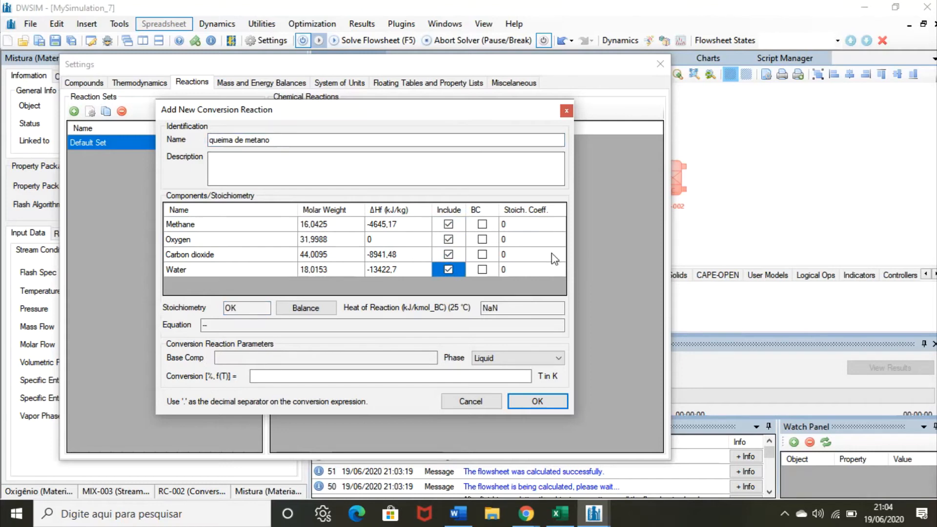
Step: Set the stoichiometric coefficients to -1 for methane, -2 for oxygen, 1 for carbon dioxide and 2 for water
left_click(529, 226)
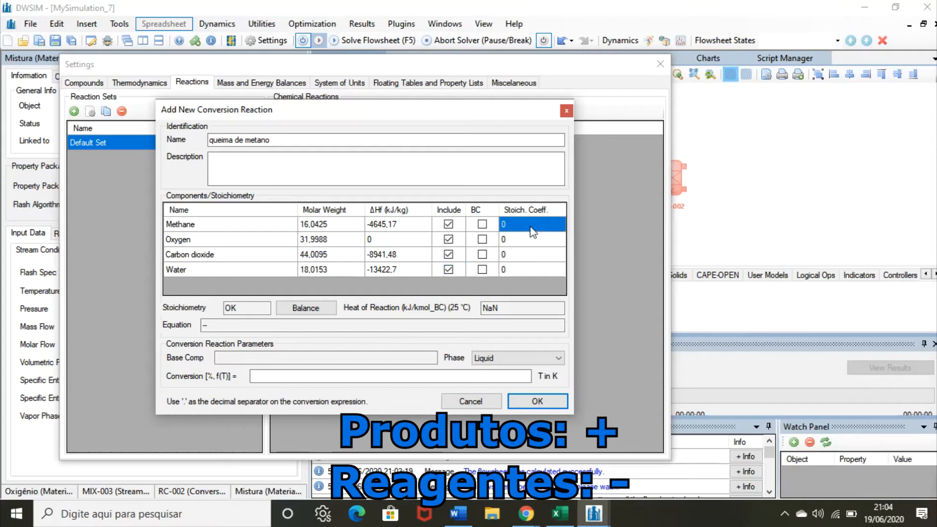
type("-1")
key("Return")
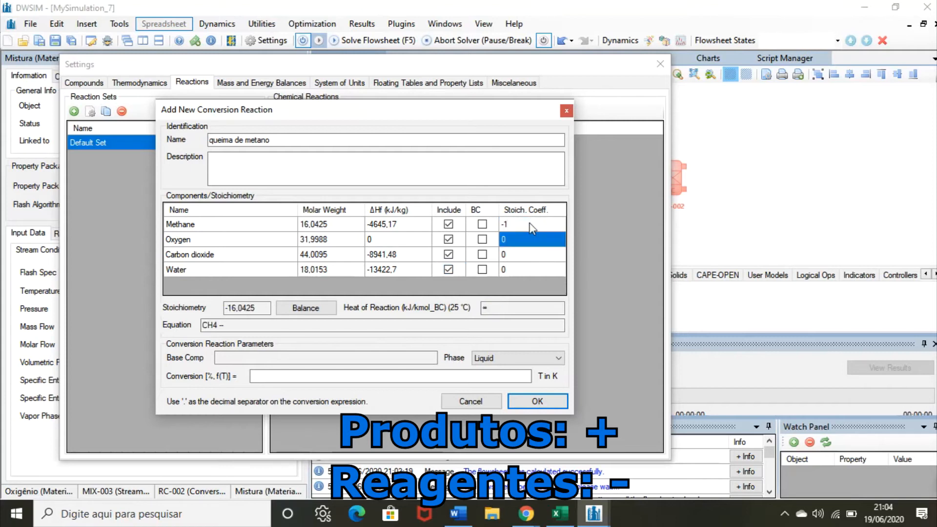
type("-2")
key("Return")
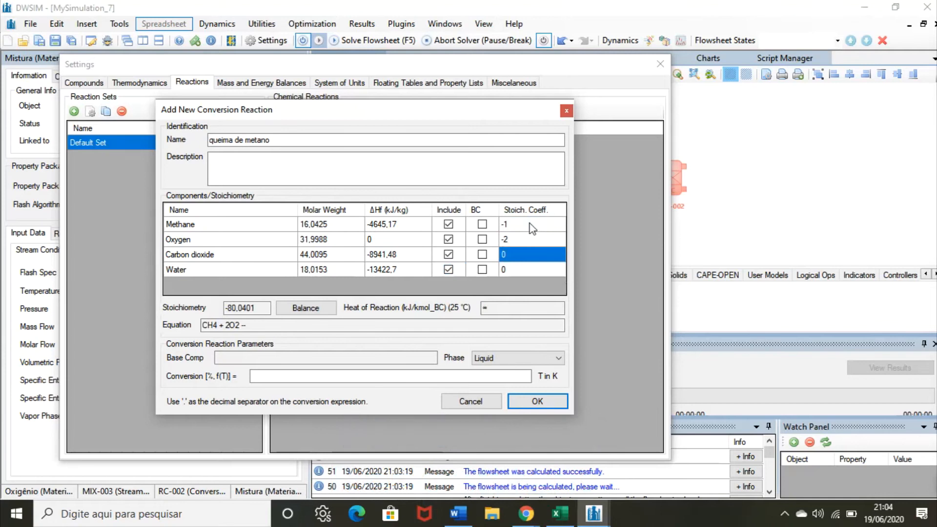
type("1")
key("Return")
type("2")
key("Return")
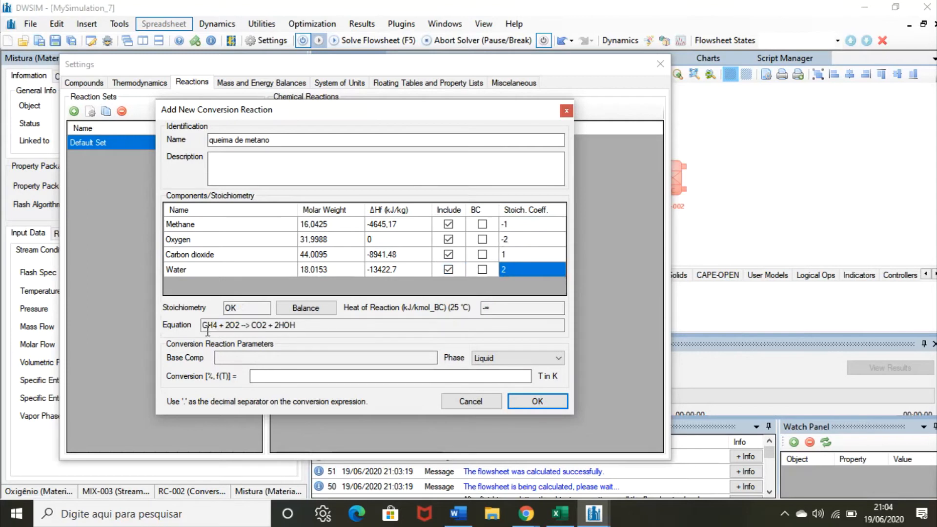
Step: Set methane as the base compound with a conversion of 100, choose the reaction phase, and save the reaction, closing the settings
left_click(482, 224)
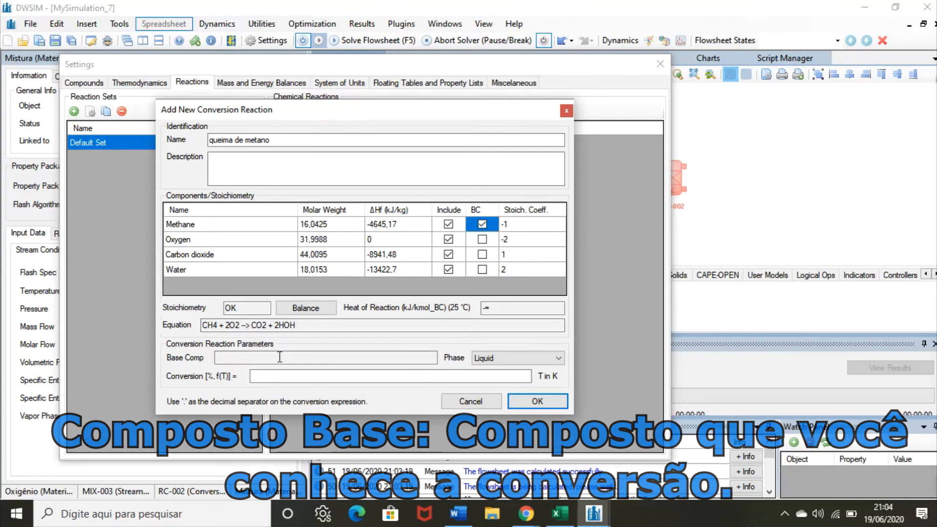
left_click(295, 375)
type("100")
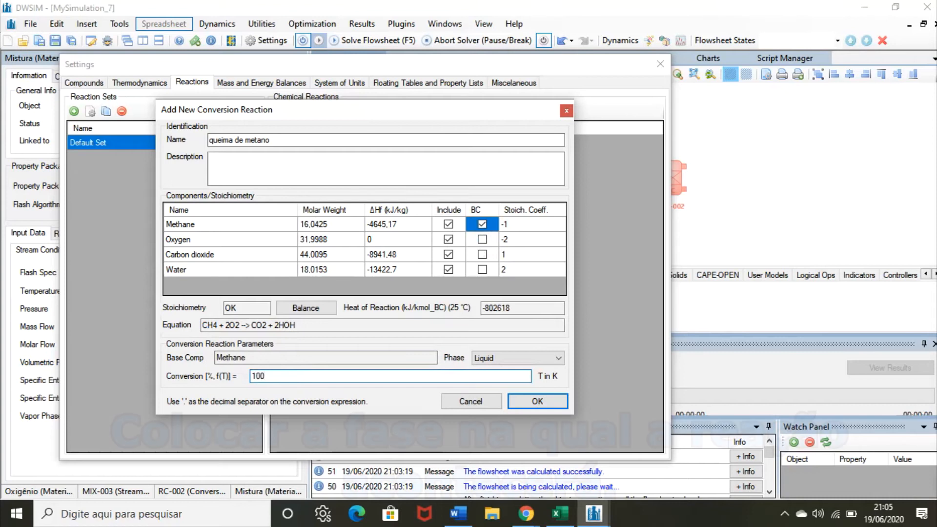
left_click(528, 356)
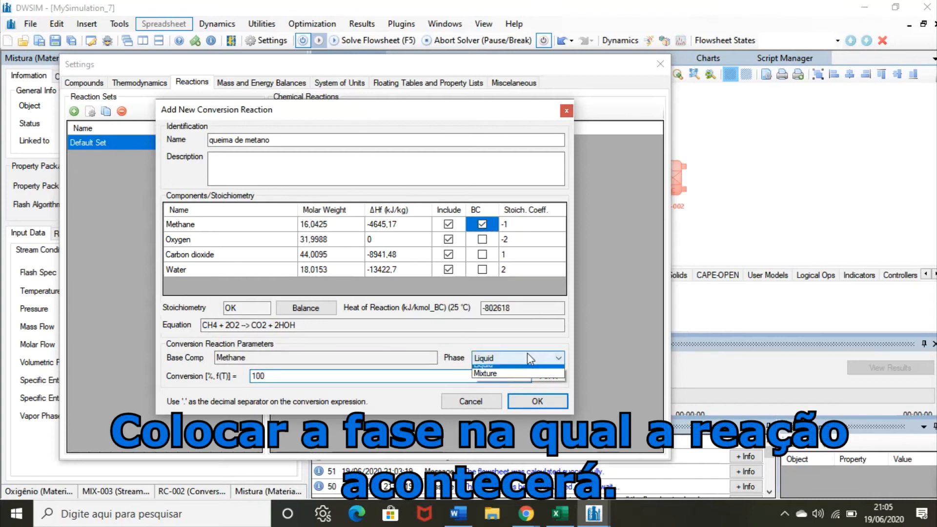
left_click(536, 377)
left_click(537, 401)
left_click(660, 64)
Step: Check the Metano and Oxigênio stream conditions and move the Mistura stream up and farther from the mixer
left_click(430, 144)
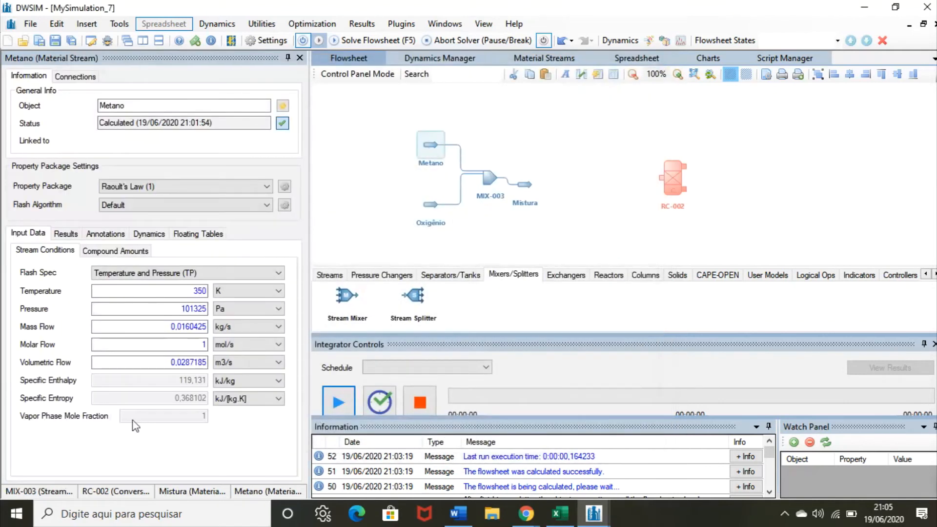
left_click(430, 204)
left_click_drag(499, 245, 445, 238)
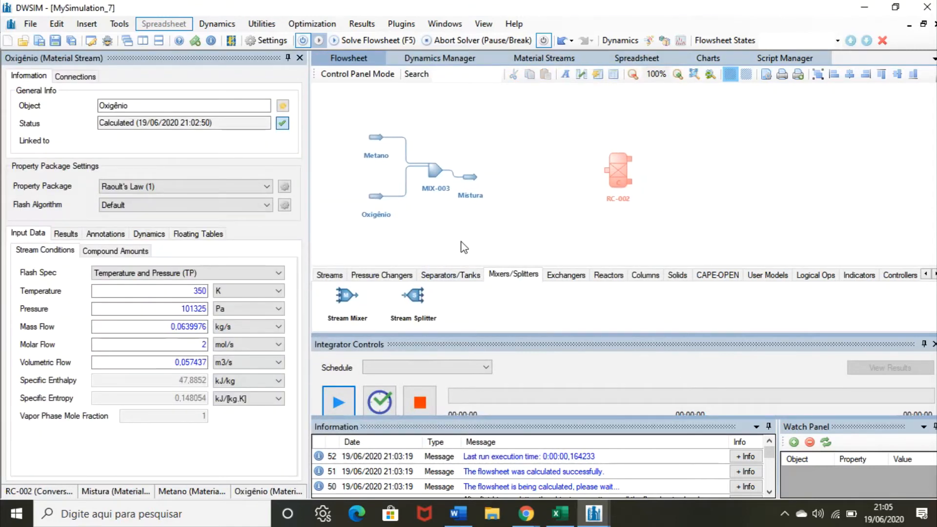
mouse_move(475, 186)
left_click_drag(474, 186, 495, 163)
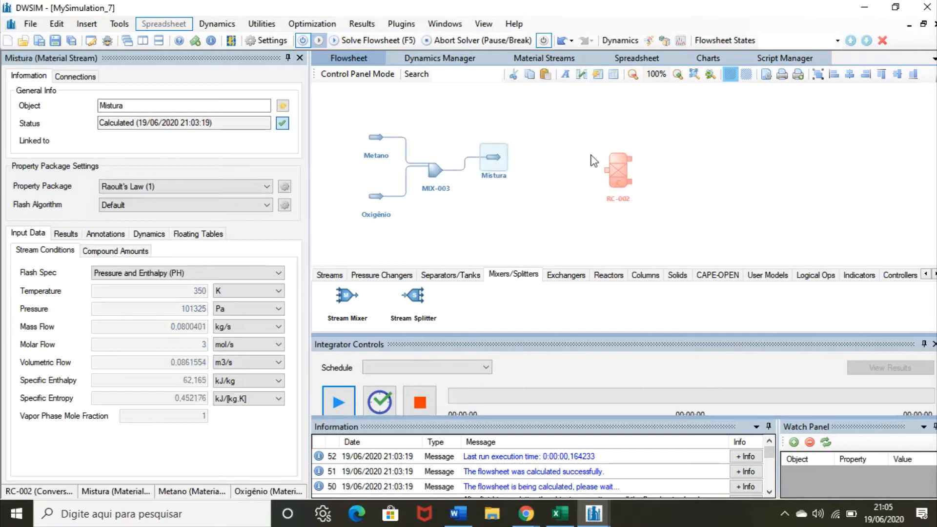
Step: Connect Mistura as the conversion reactor's inlet, create both material outlet streams, and move the first outlet higher
left_click(611, 171)
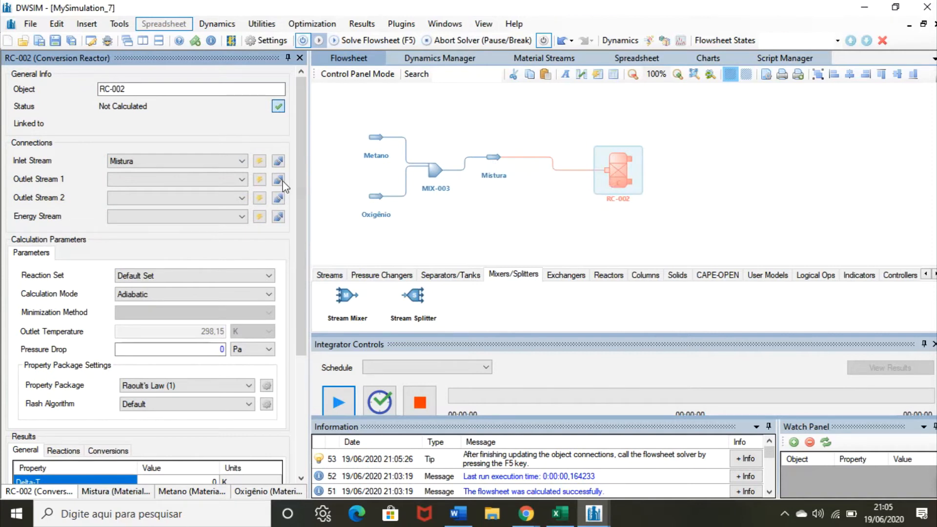
left_click(260, 180)
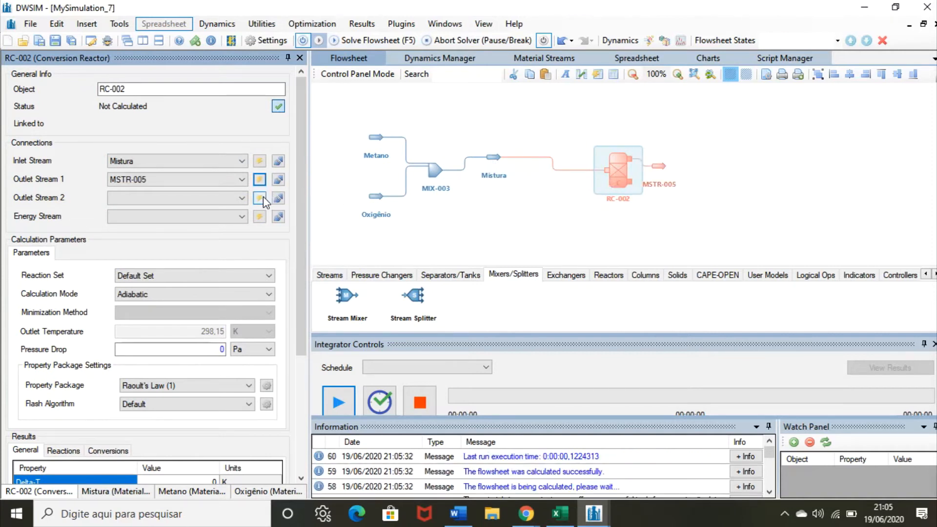
left_click(259, 197)
left_click_drag(658, 166, 657, 128)
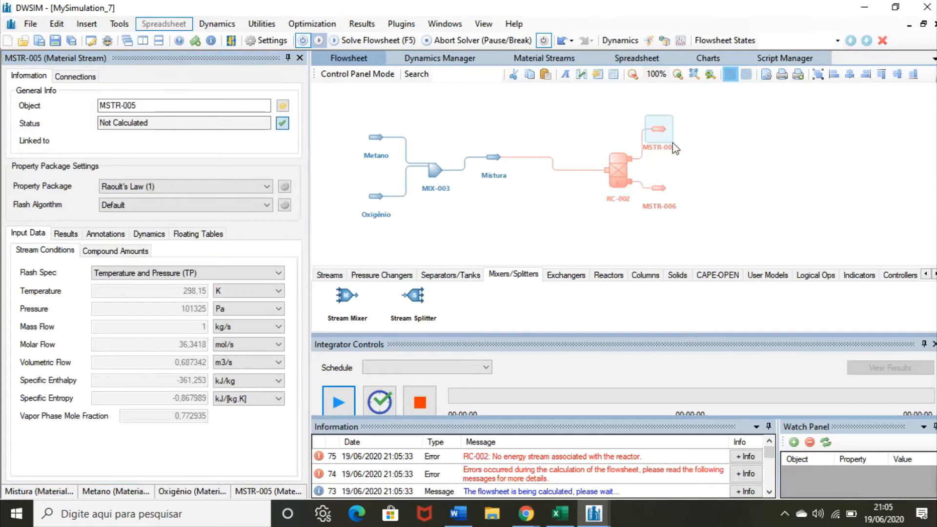
Step: Create and connect an energy stream to the conversion reactor, placing it below and to the left of the reactor
left_click(622, 183)
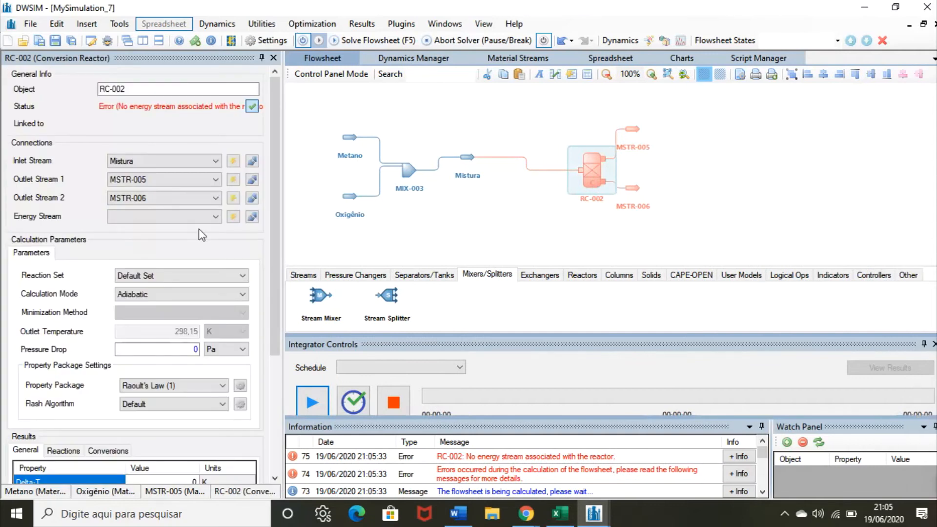
left_click(233, 222)
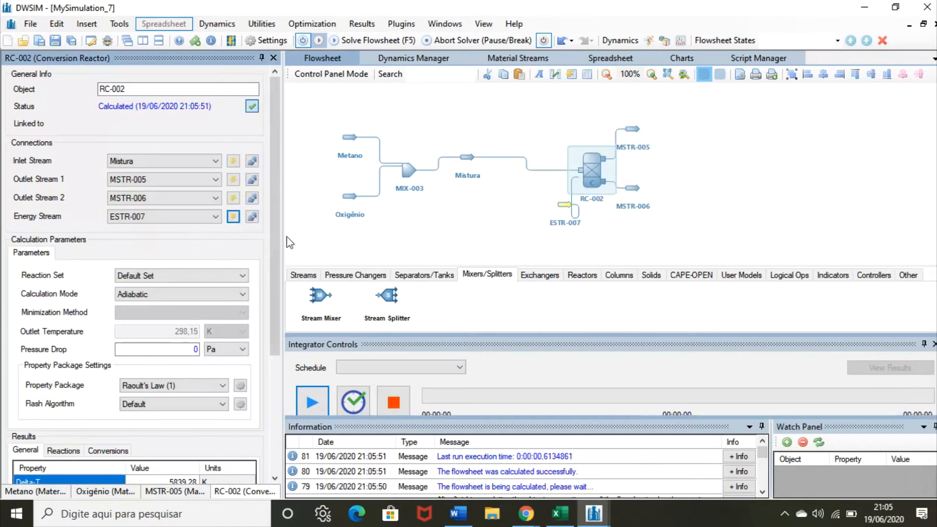
left_click_drag(564, 204, 542, 226)
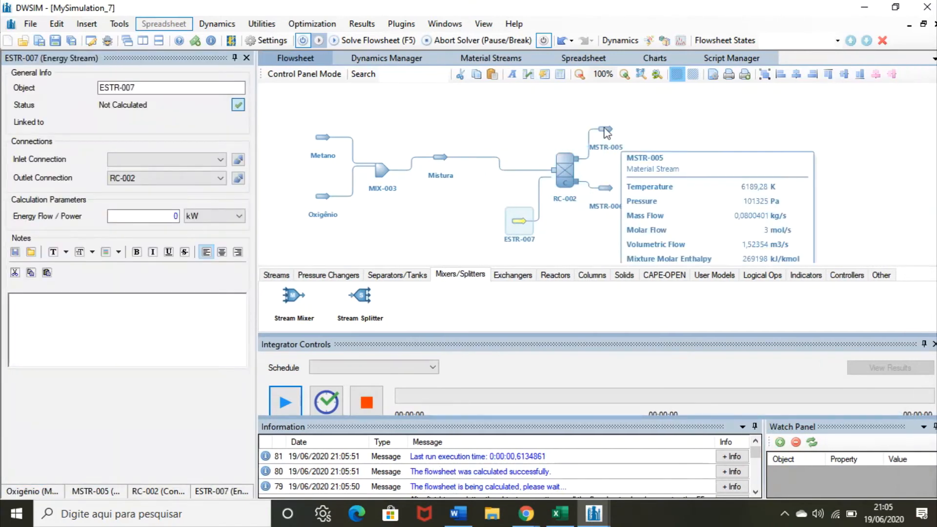
Step: Examine the upper reactor outlet stream's conditions and its compound mole fractions
left_click(607, 132)
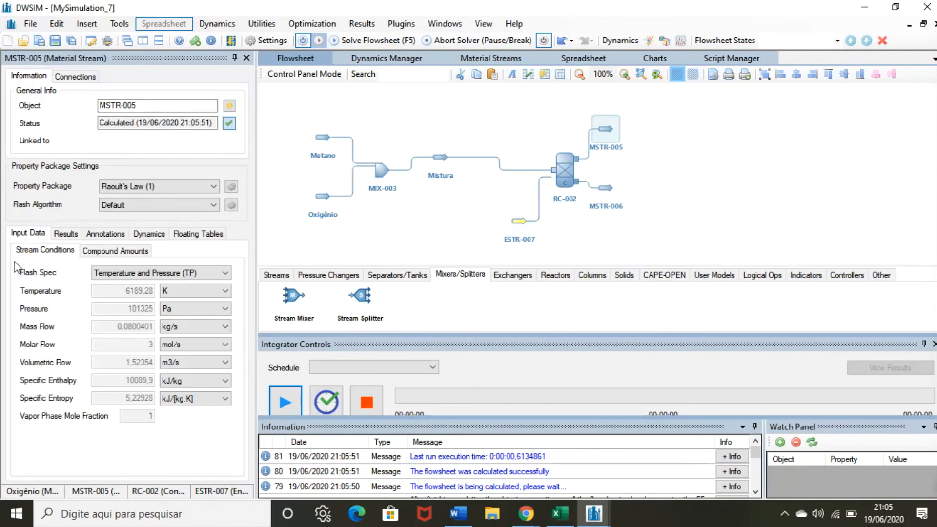
left_click(77, 235)
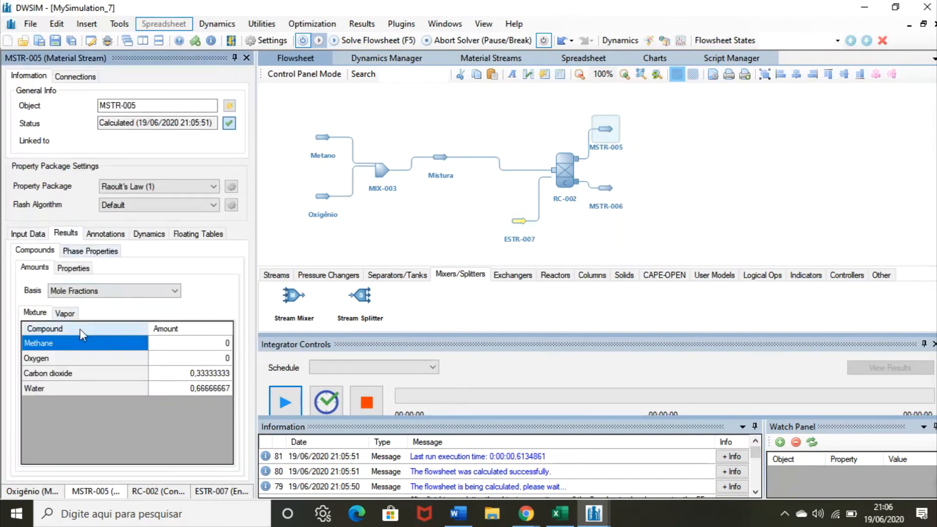
left_click(28, 234)
left_click(65, 232)
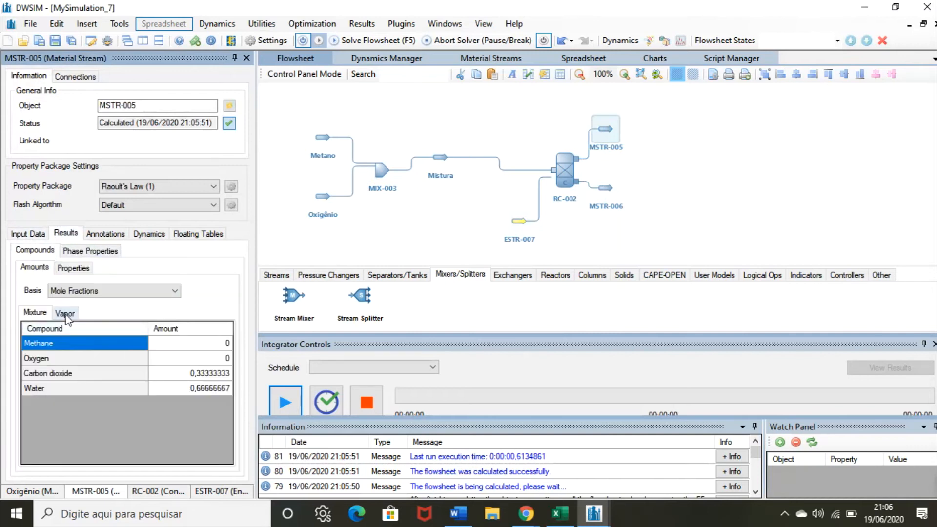
left_click(30, 235)
mouse_move(96, 356)
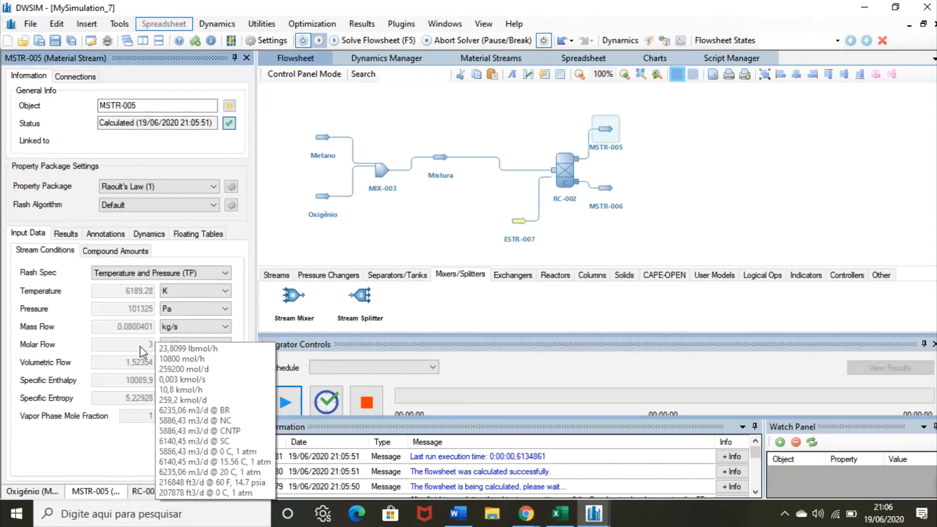
Step: Rename the lower reactor outlet stream as Produto Líquida
left_click(606, 191)
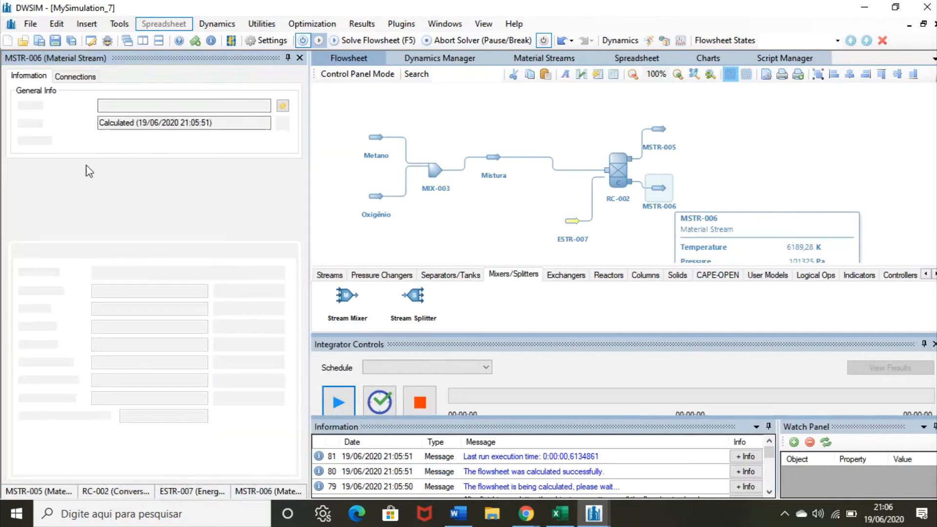
left_click_drag(152, 107, 93, 108)
key("BackSpace")
type("Produto Li")
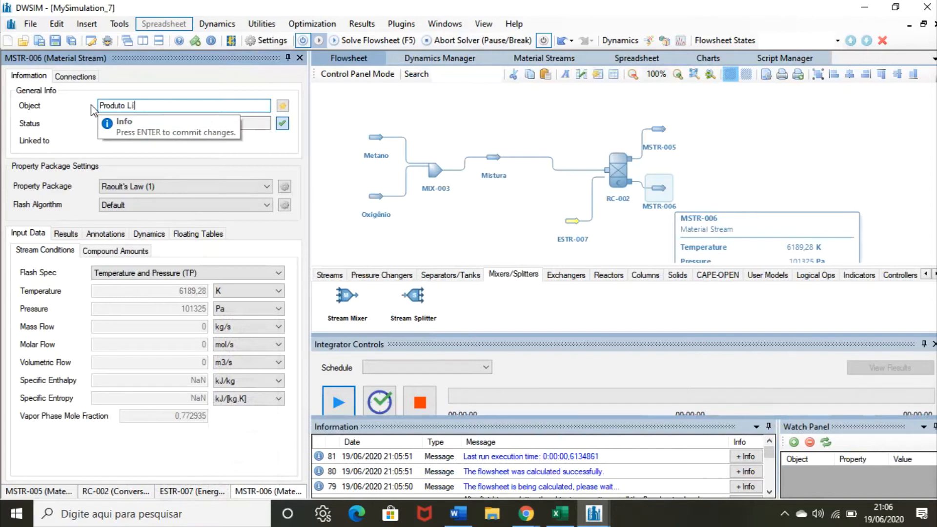
type(" Líquida")
key("Return")
Step: Rename the upper reactor outlet stream as Produto Gasoso
left_click(658, 129)
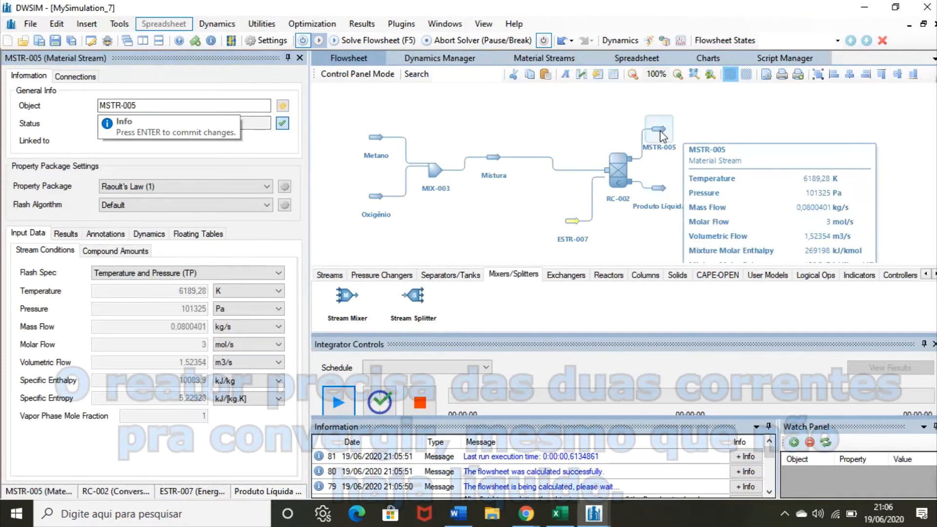
key("BackSpace")
type("Produto Ga")
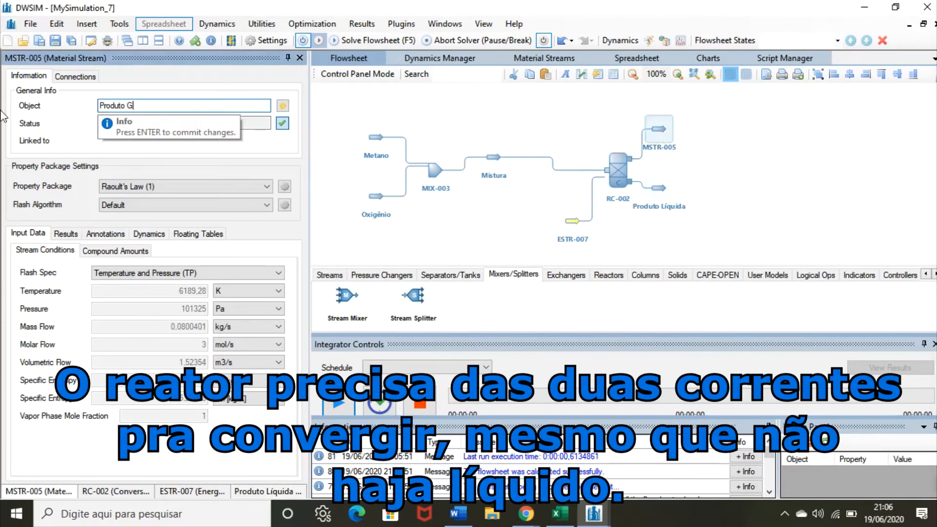
type("soso")
key("Return")
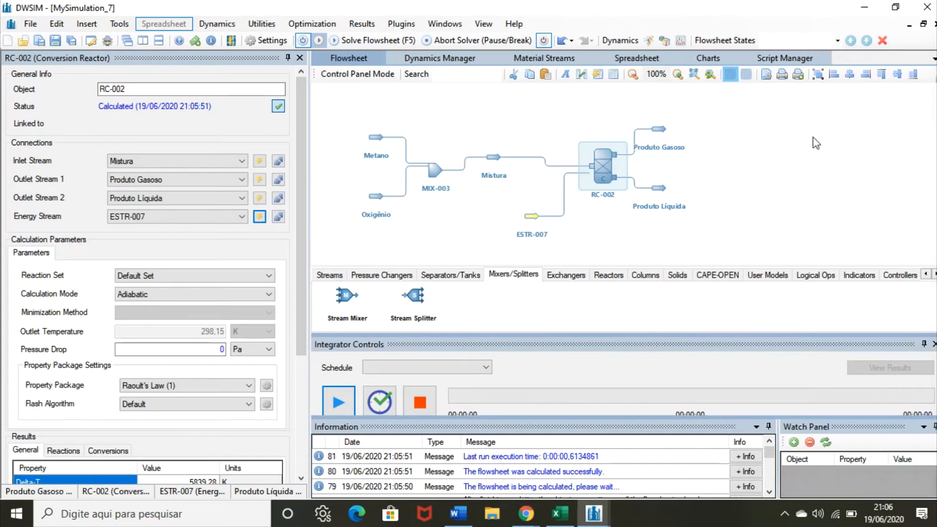
Step: Add a compound separator to the flowsheet, to the right of the reactor's product streams
left_click(449, 276)
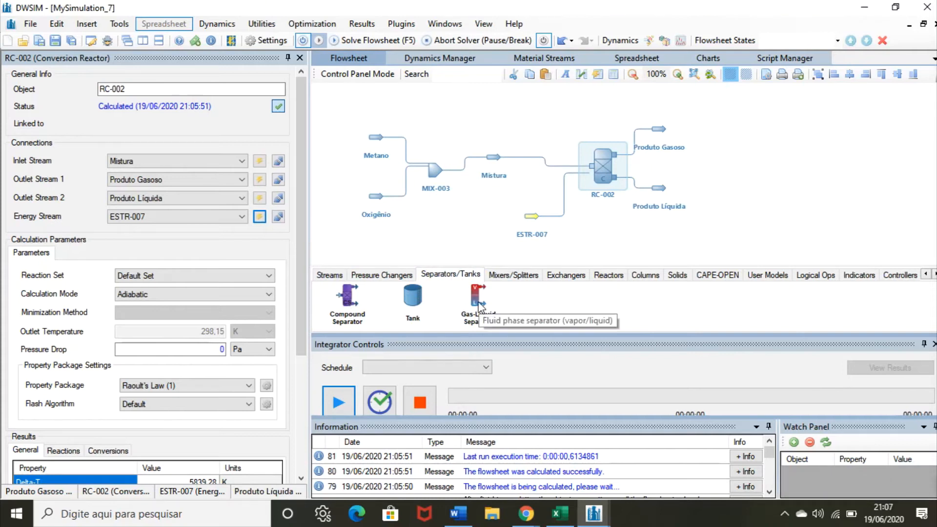
left_click_drag(484, 166, 465, 165)
left_click_drag(350, 295, 720, 133)
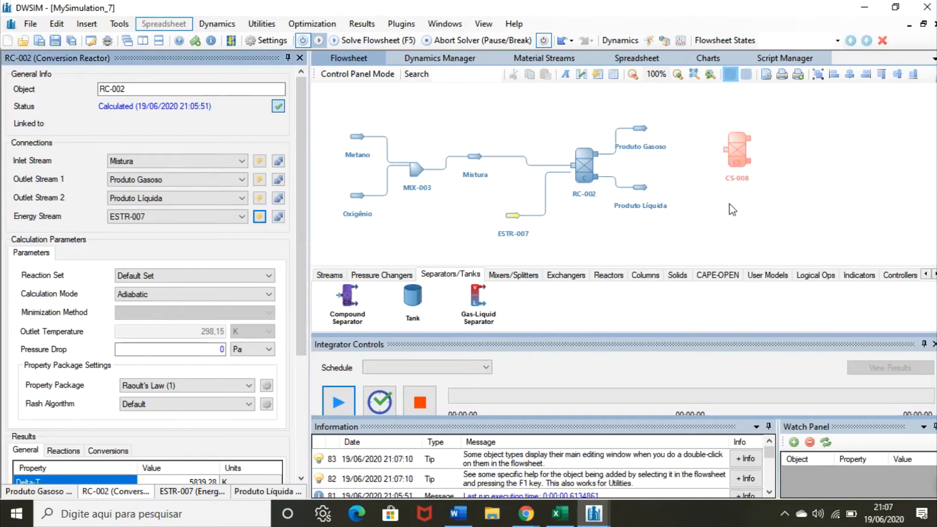
left_click_drag(729, 216, 631, 246)
Step: Move the Produto Gasoso stream closer to the compound separator and check its compound amounts
mouse_move(546, 164)
left_click_drag(546, 166, 561, 166)
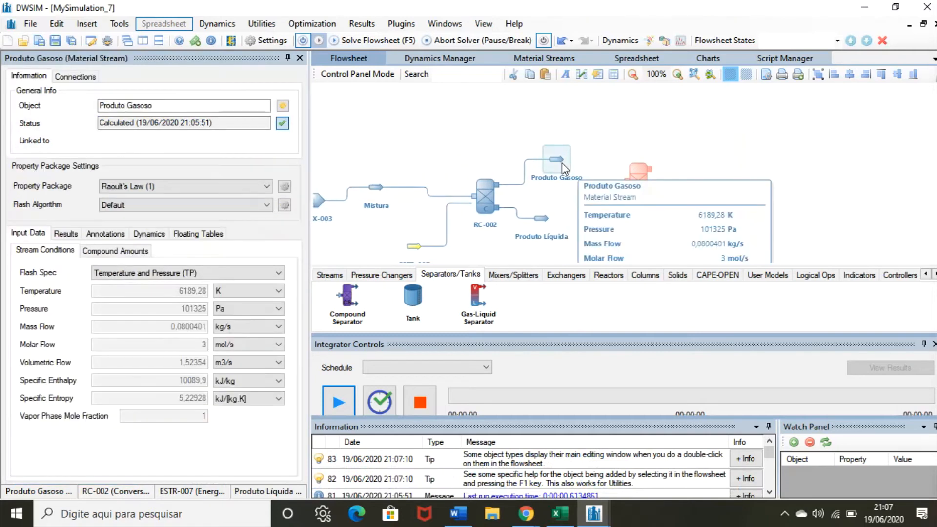
left_click(115, 251)
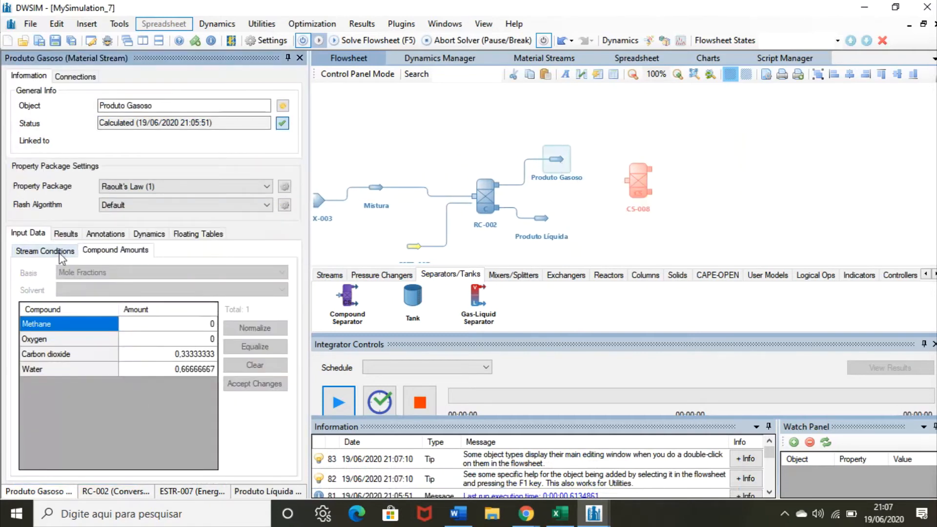
Step: Connect Produto Gasoso as the compound separator's inlet and create its two material outlet streams
left_click(639, 171)
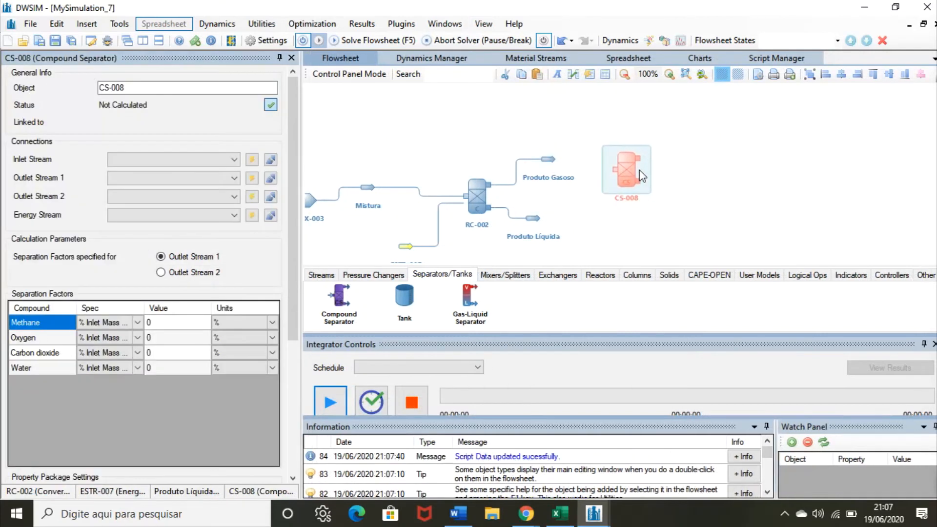
left_click(191, 161)
left_click(198, 197)
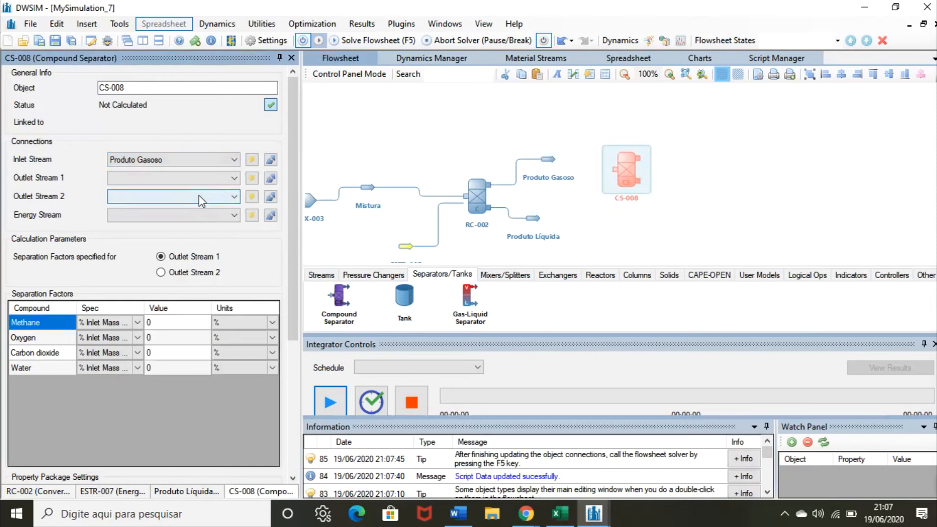
left_click(253, 178)
left_click(253, 196)
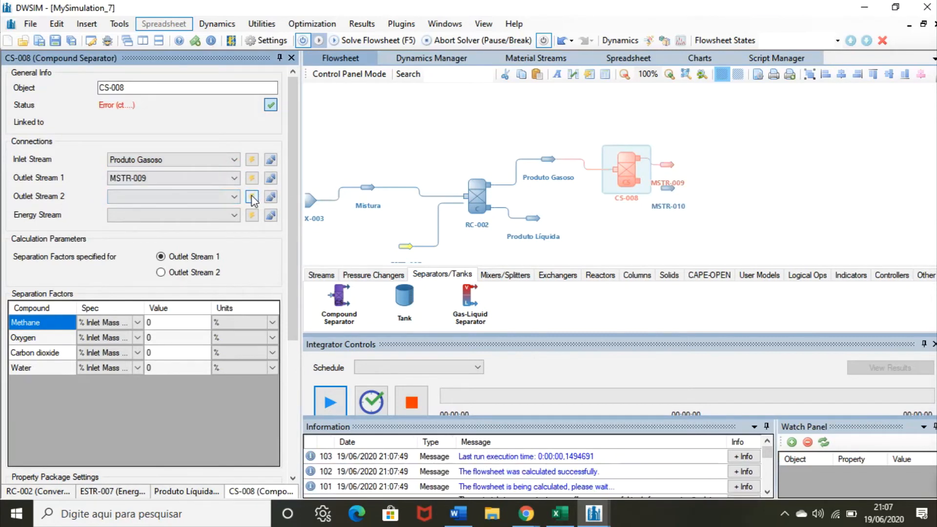
Step: Create the compound separator's energy stream and move the first material outlet higher, away from the second
left_click(252, 214)
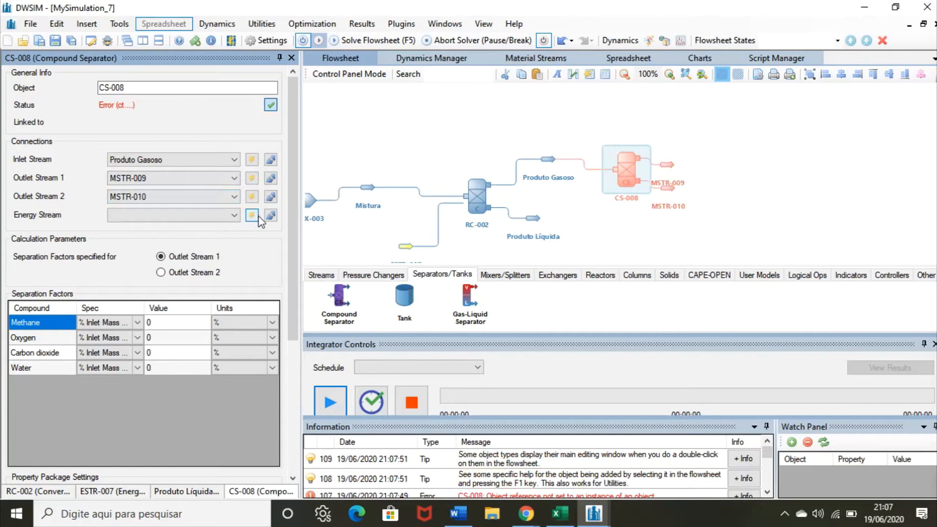
left_click(638, 238)
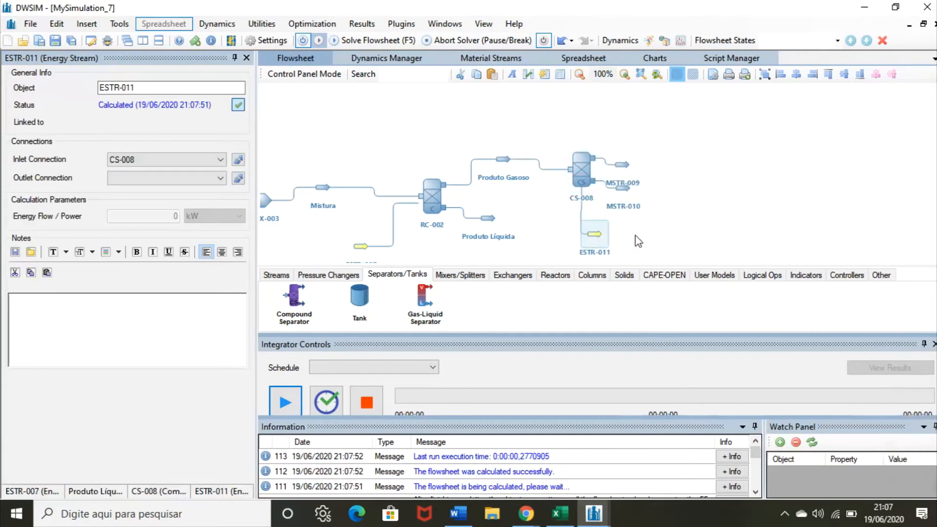
left_click_drag(628, 168, 633, 142)
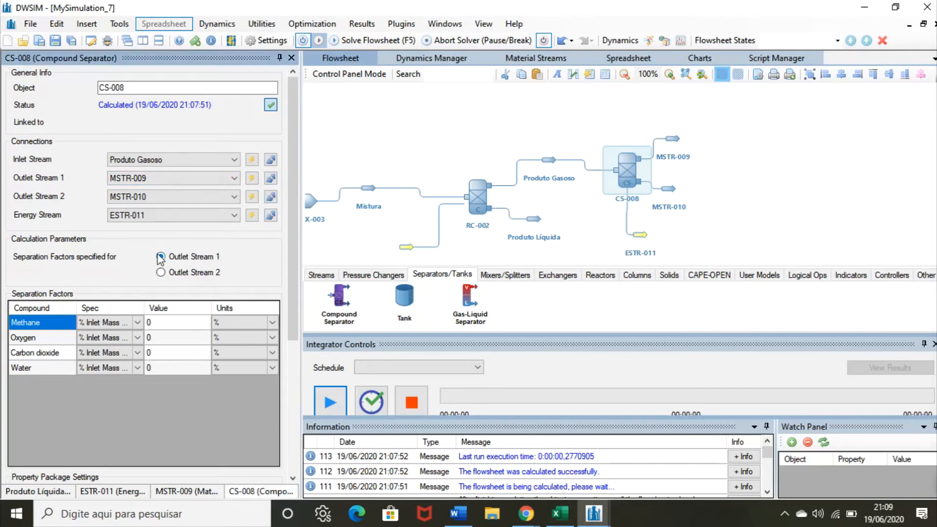
Step: Specify carbon dioxide's separation factor for outlet stream 1 as 100 % of the inlet mass flow
left_click(140, 354)
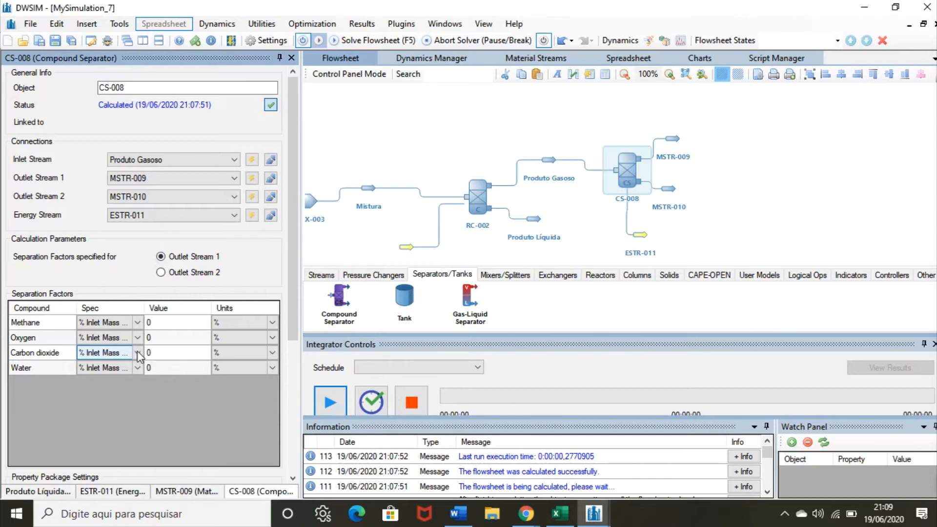
left_click(138, 353)
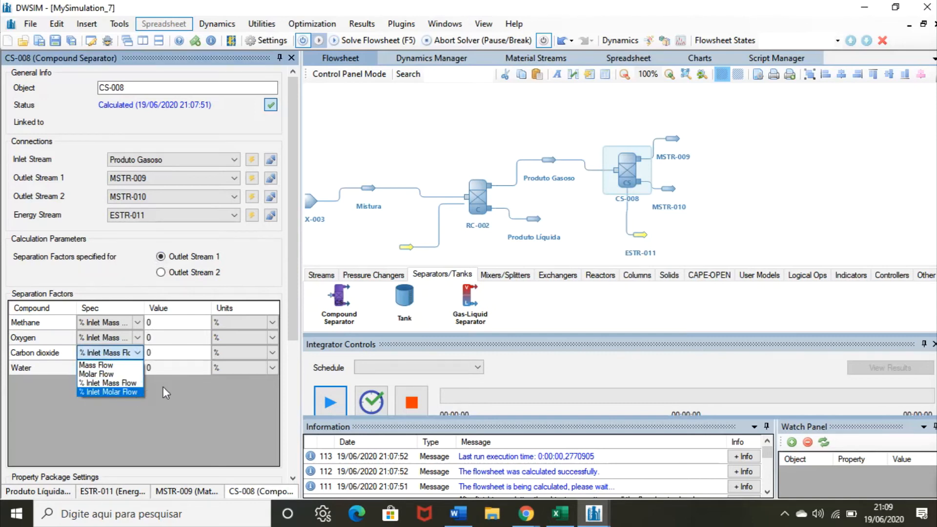
left_click(129, 383)
left_click(115, 366)
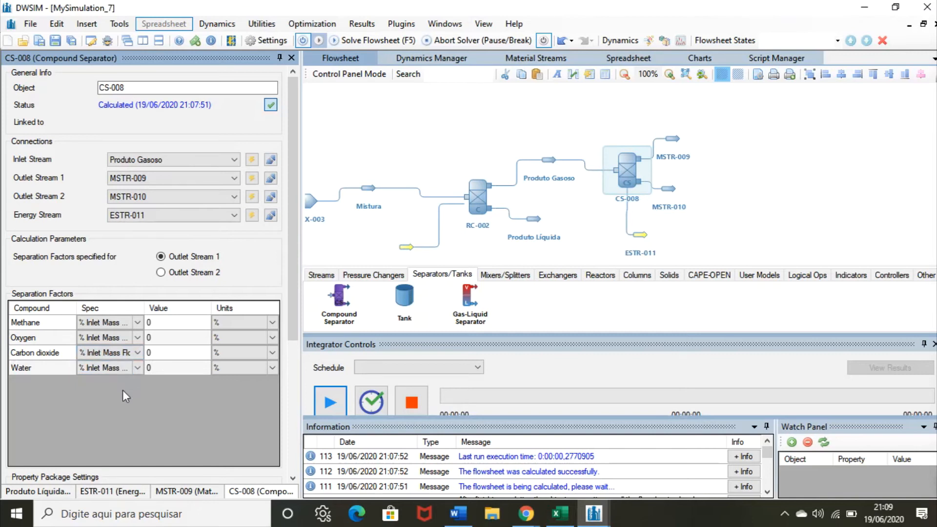
left_click(170, 359)
type("100")
key("Return")
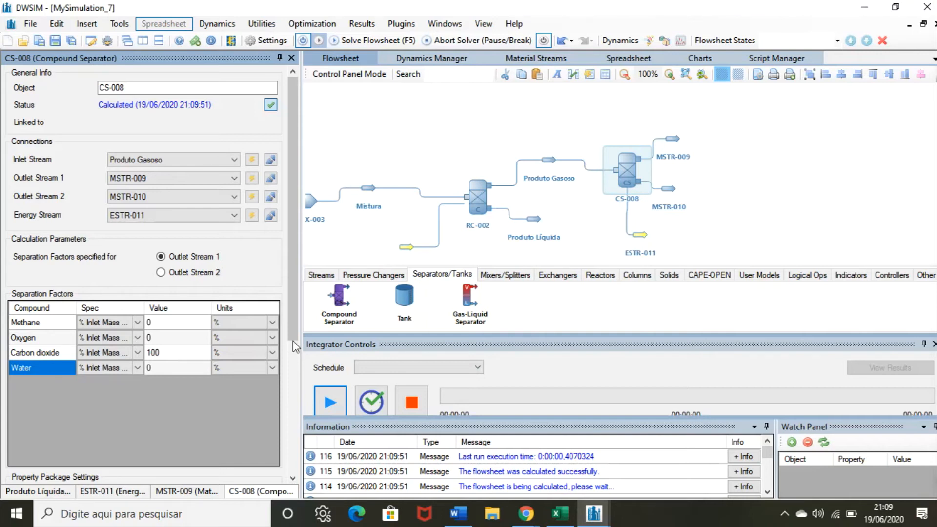
Step: Move the compound separator's first outlet stream farther out and rename it Dioxido de Carbono
left_click(673, 141)
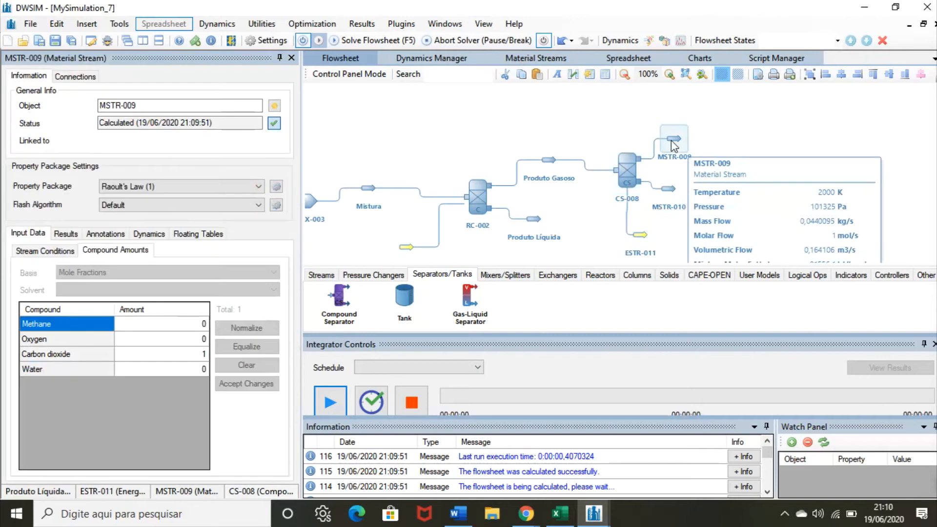
left_click_drag(672, 146, 688, 138)
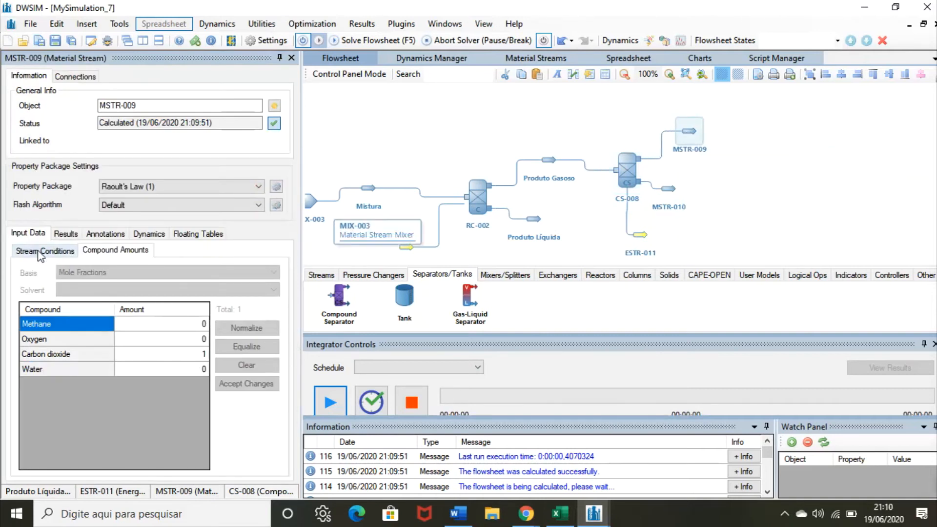
left_click_drag(142, 105, 92, 106)
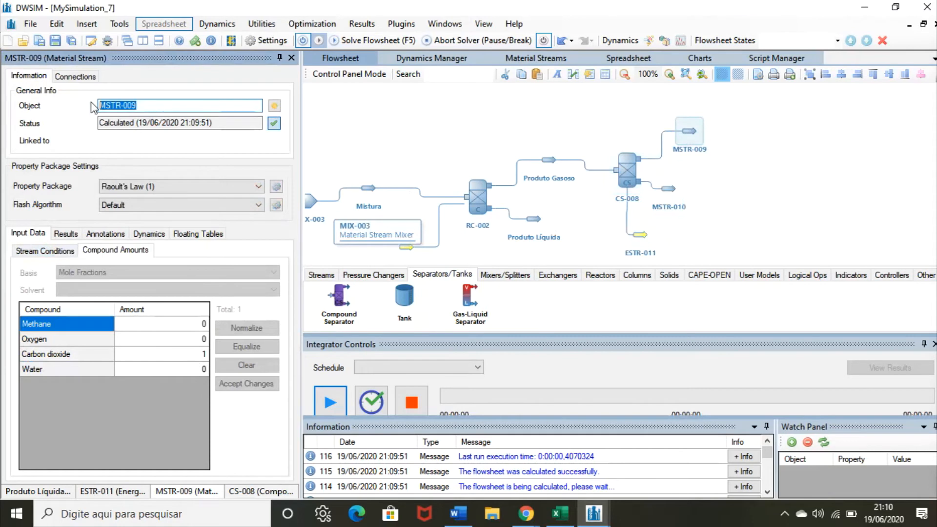
key("BackSpace")
type("Dio")
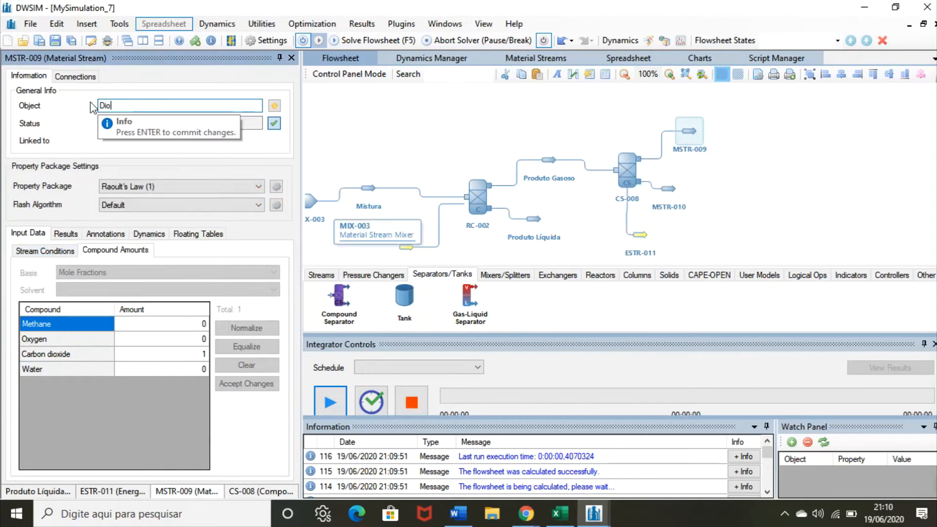
type("xido de Carbono")
key("Return")
Step: Rename the compound separator's second outlet stream as Água
left_click(669, 198)
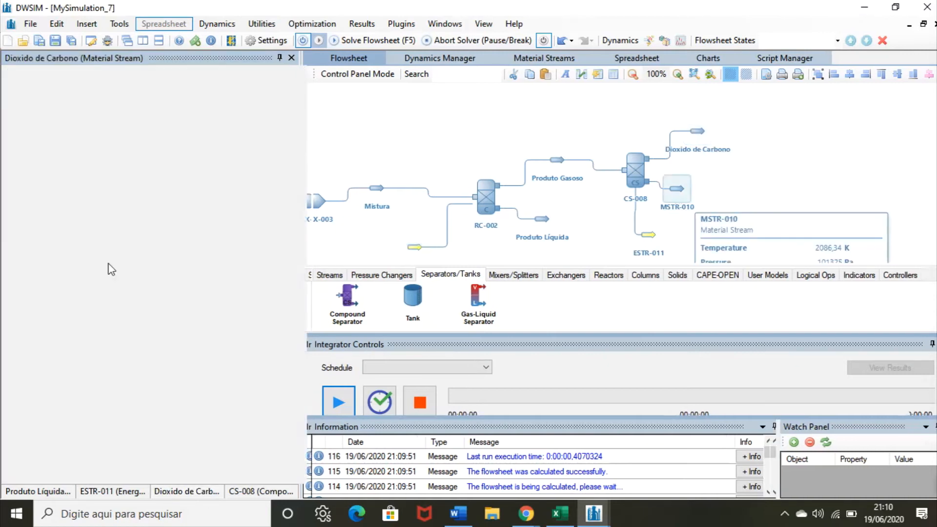
left_click(108, 255)
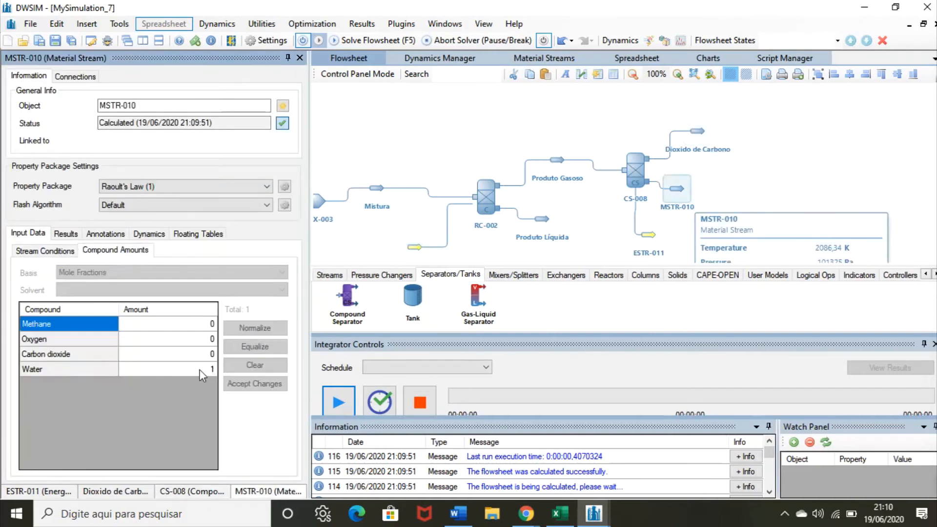
left_click_drag(183, 106, 83, 105)
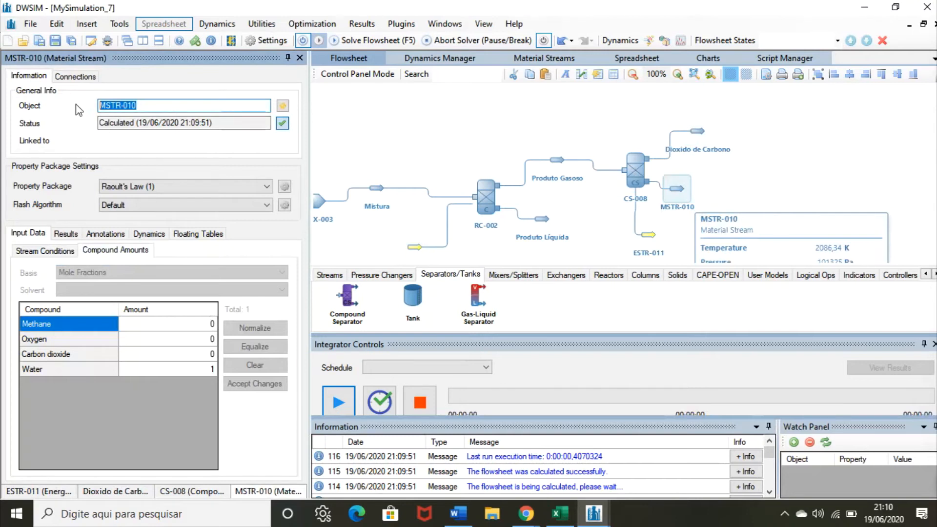
key("BackSpace")
type("Ag")
key("BackSpace")
key("BackSpace")
type("Água")
key("Return")
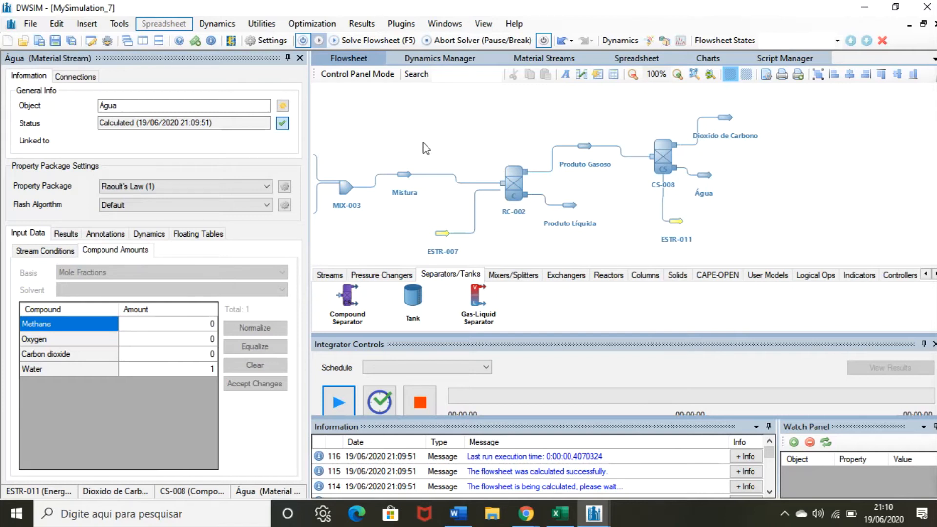
Step: Add a new material stream in an empty area of the flowsheet and open its properties
left_click_drag(395, 119, 521, 132)
scroll(524, 139, "up", 5)
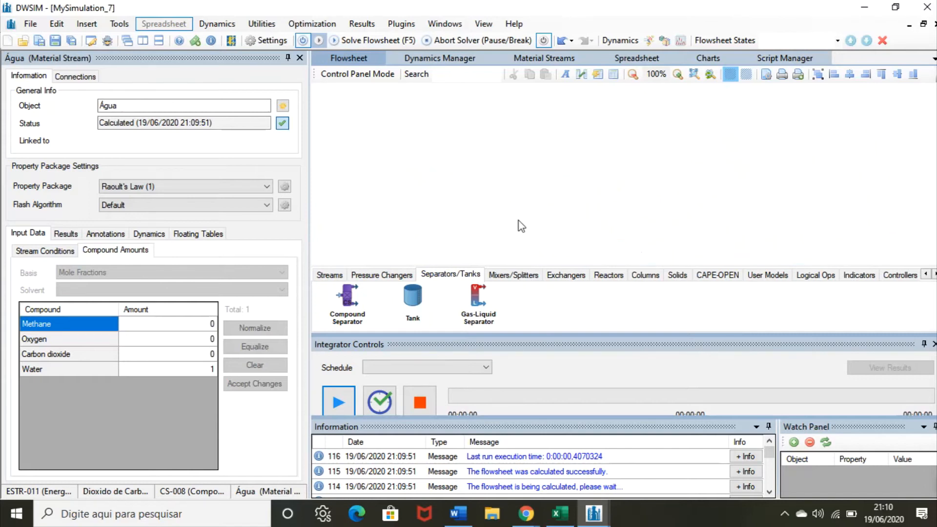
left_click(329, 275)
left_click_drag(337, 287, 429, 155)
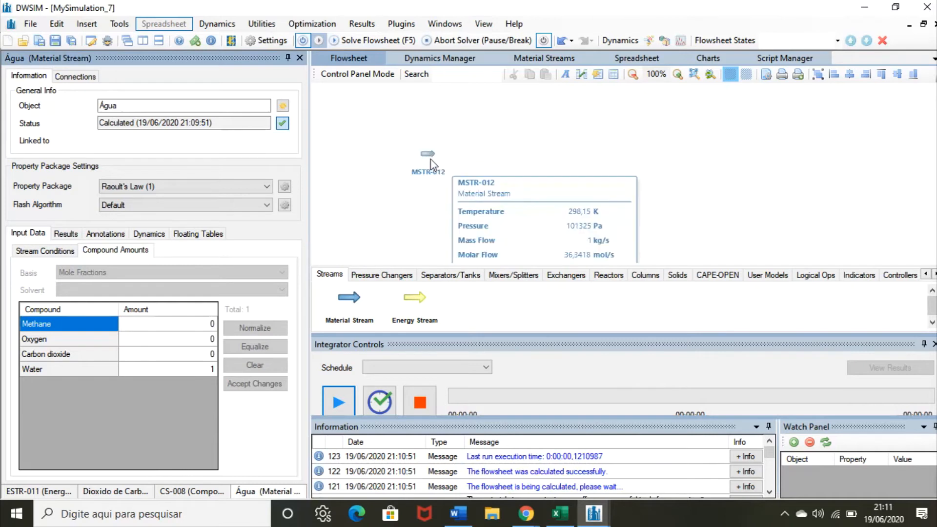
left_click(431, 163)
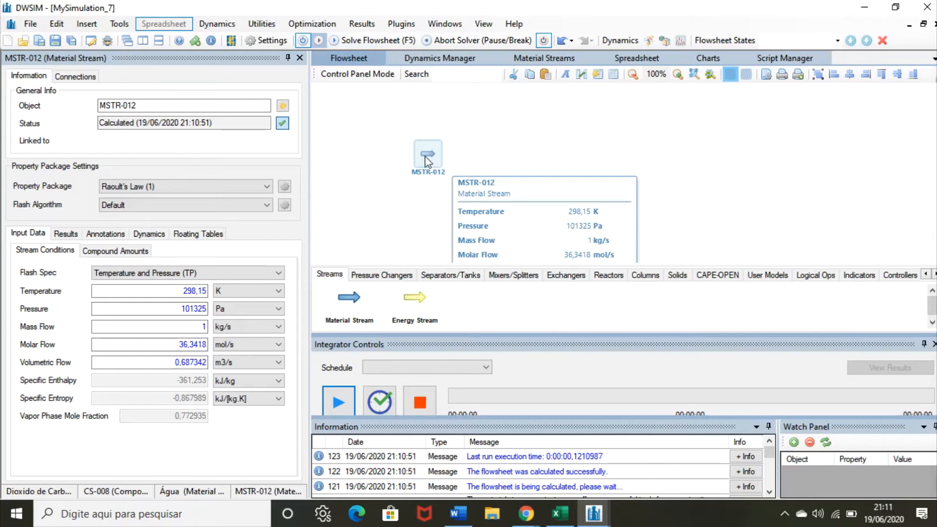
Step: Set the new stream's mole fractions to 1 for water and 0 for carbon dioxide, oxygen and methane, and accept them
left_click(128, 251)
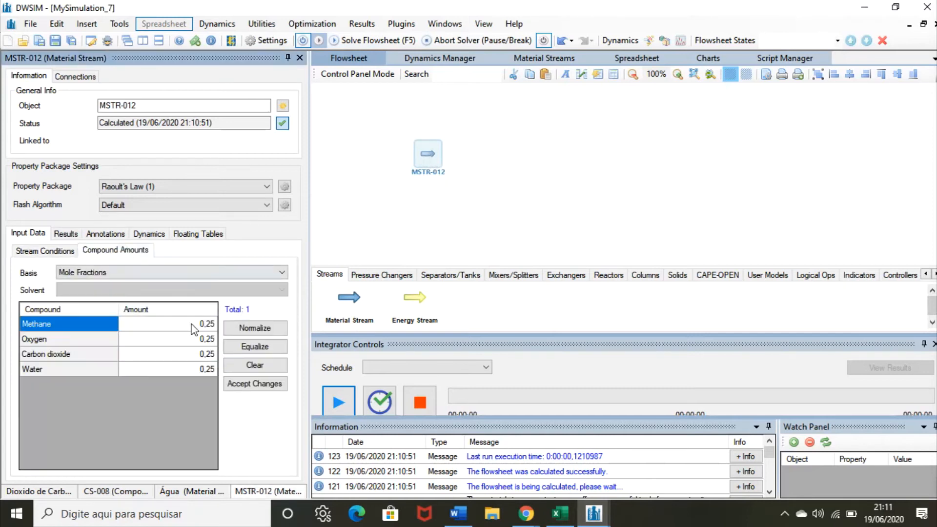
left_click(201, 368)
type("1")
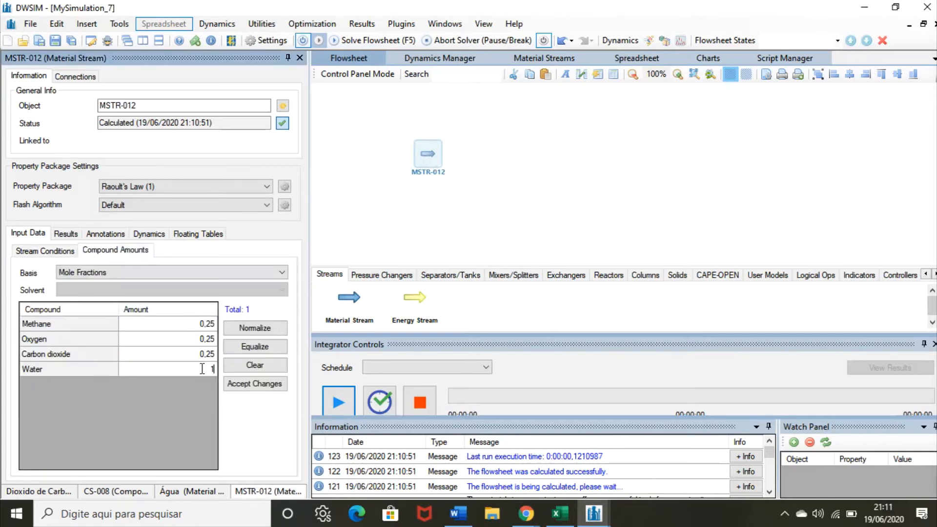
key("Return")
left_click(196, 355)
type("0")
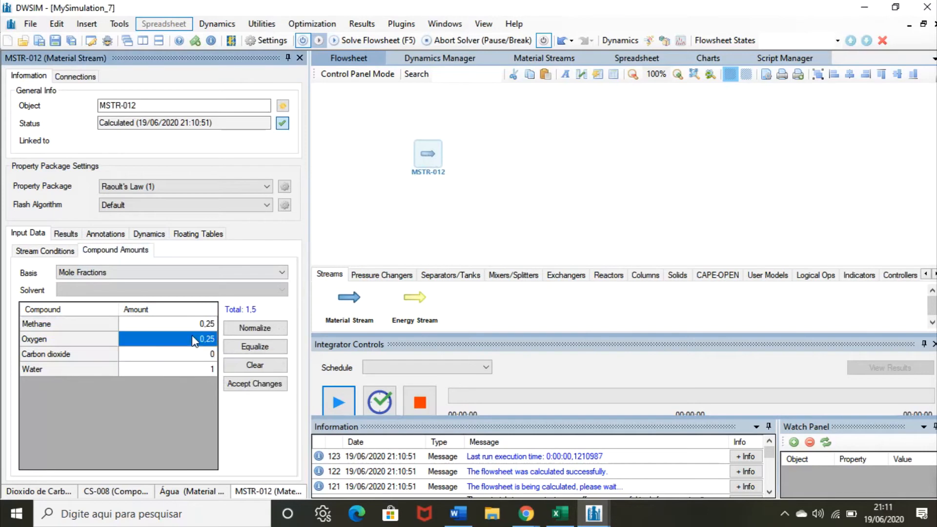
key("Return")
left_click(193, 337)
type("0")
key("Return")
left_click(194, 324)
type("0")
left_click(271, 384)
Step: Specify the water stream by Temperature and Vapor Fraction (TVF) with 100 °C and a vapor phase mole fraction of 0,7, and check its compound results
left_click(49, 251)
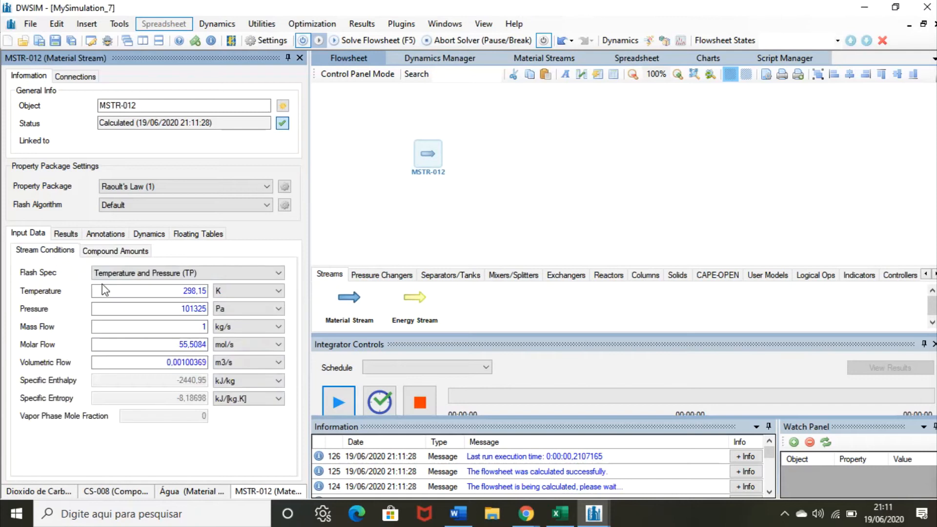
left_click(121, 276)
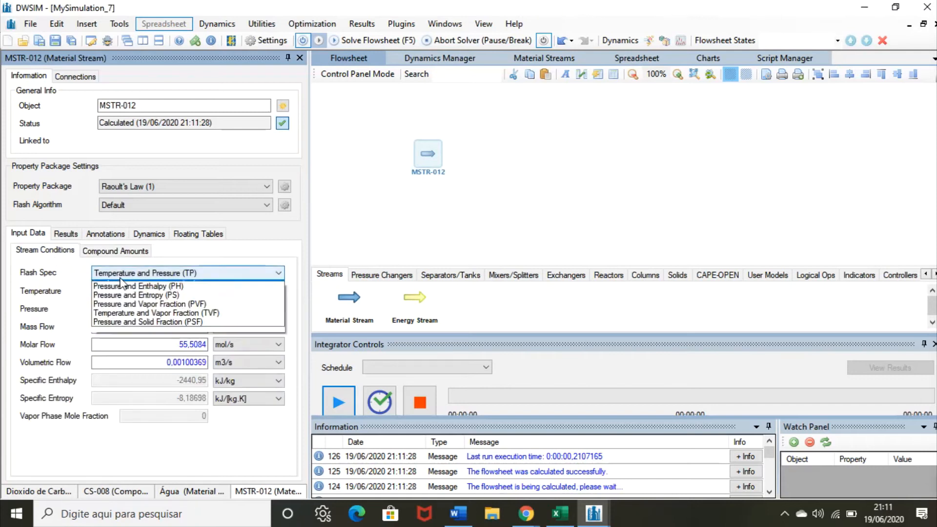
left_click(156, 320)
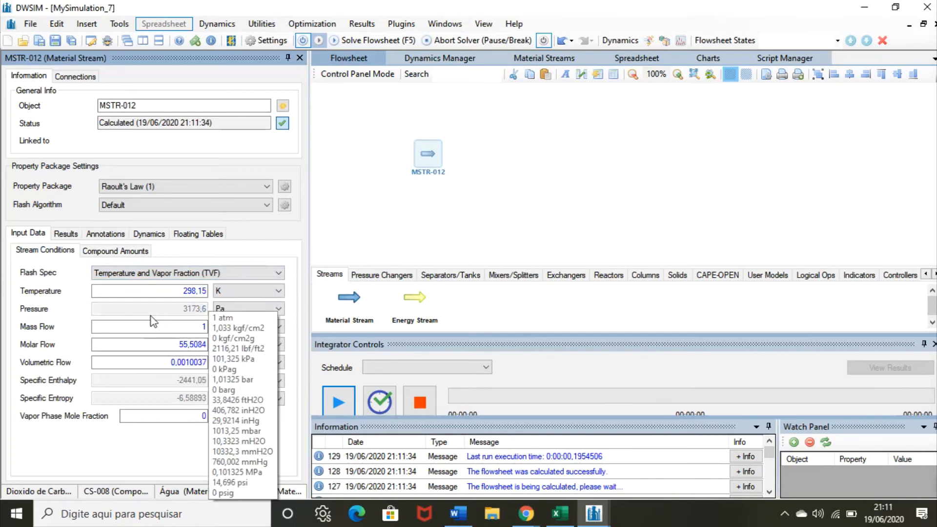
left_click_drag(163, 293, 260, 297)
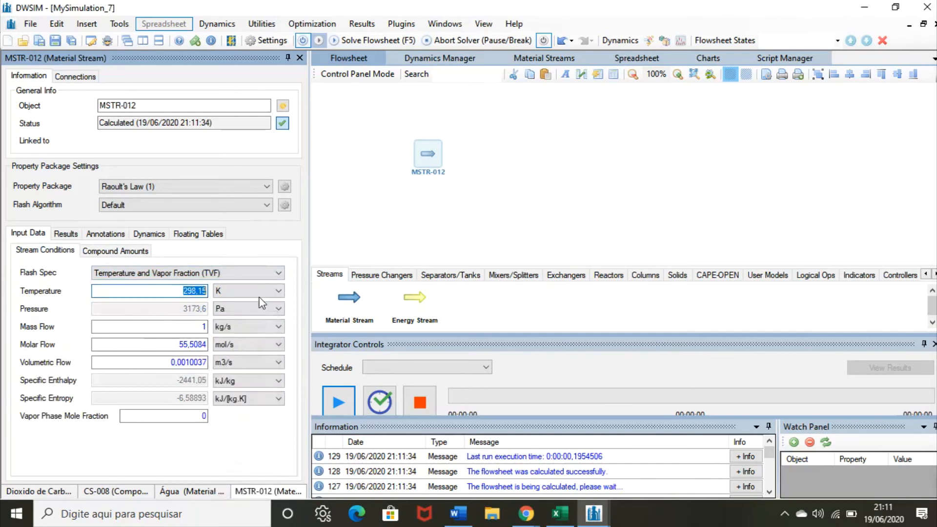
key("BackSpace")
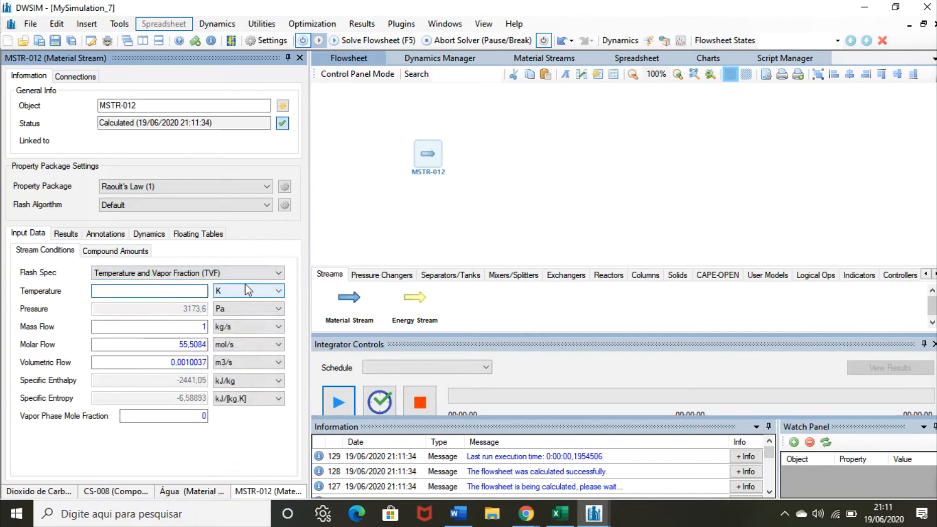
type("100")
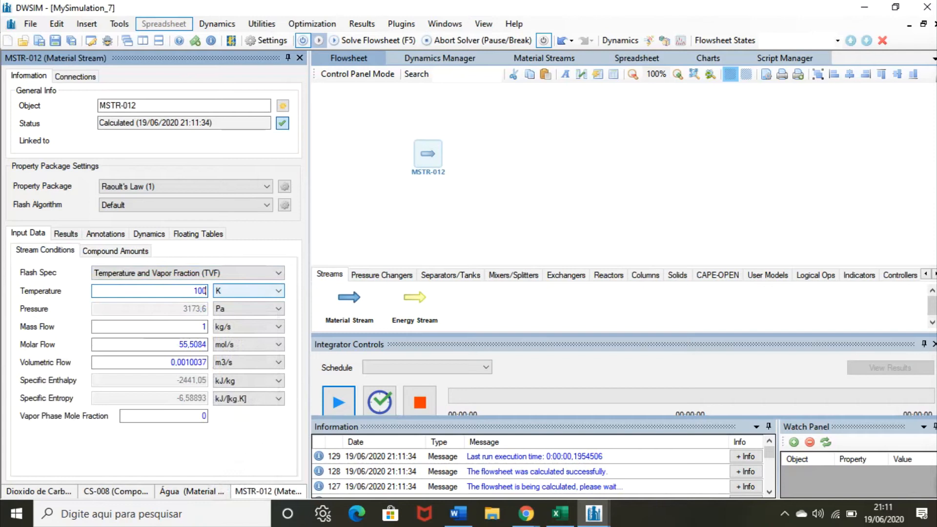
left_click(253, 292)
left_click(266, 318)
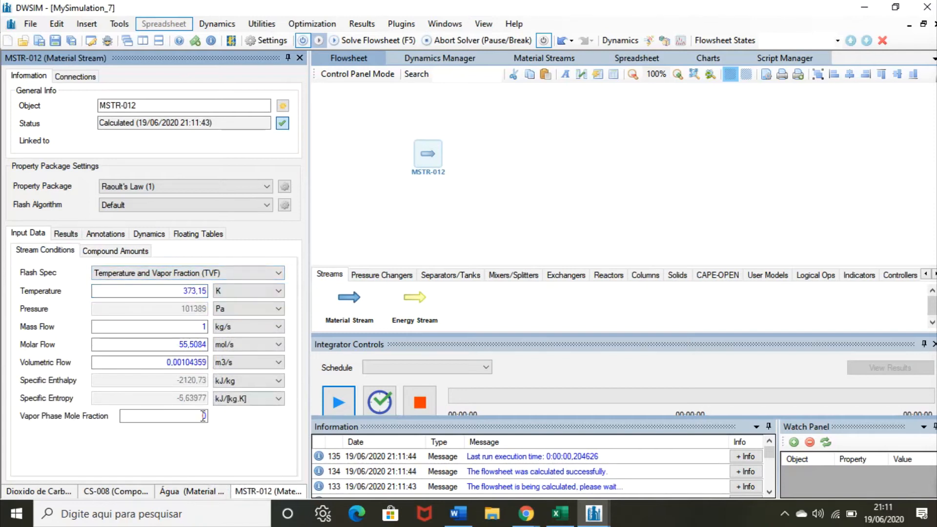
type(",7")
key("Return")
left_click(69, 234)
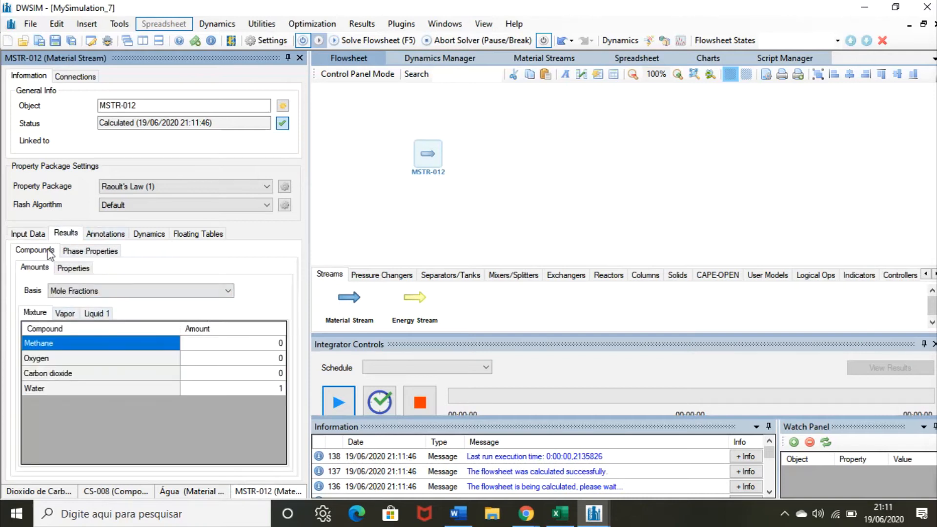
left_click(34, 236)
Step: Move the new water stream slightly lower and rename it Mistura Liq/Vap
left_click_drag(421, 152, 413, 171)
left_click_drag(139, 105, 77, 108)
key("BackSpace")
type("Mistura")
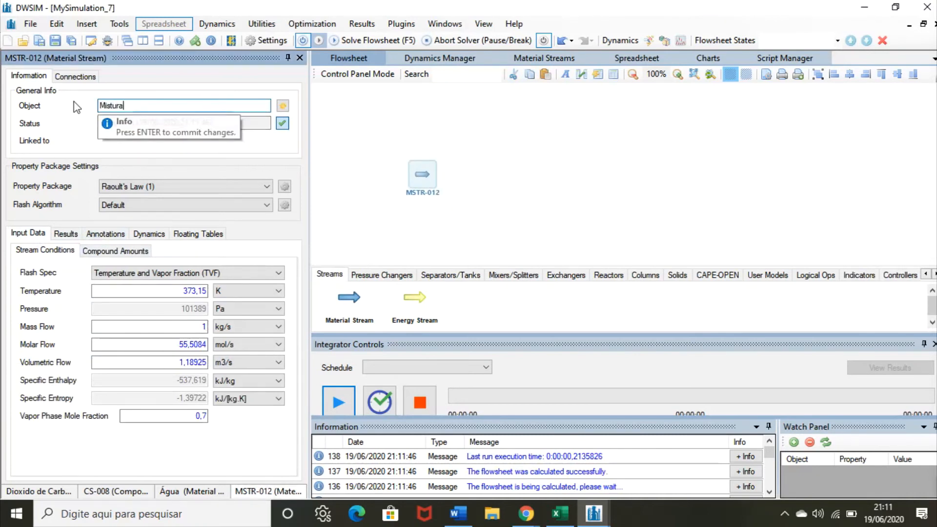
type(" Liq")
type("/")
type("Va")
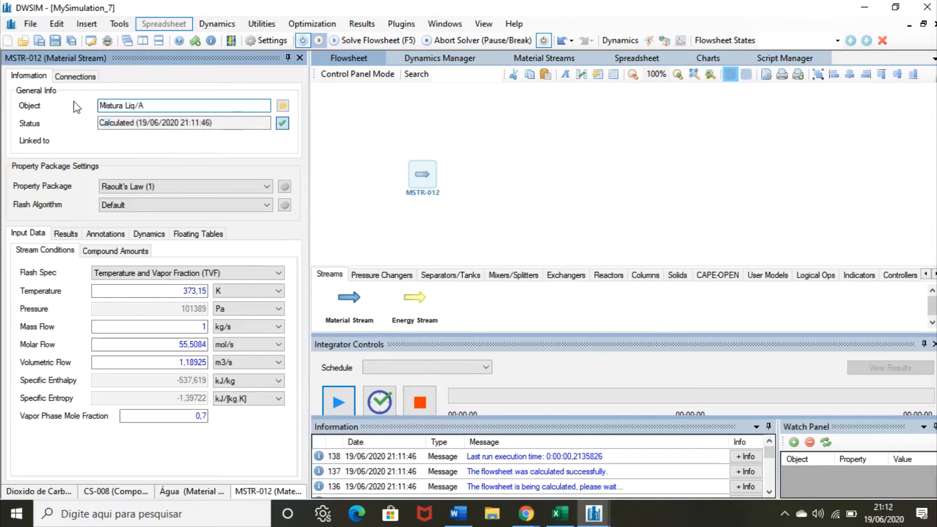
type("p")
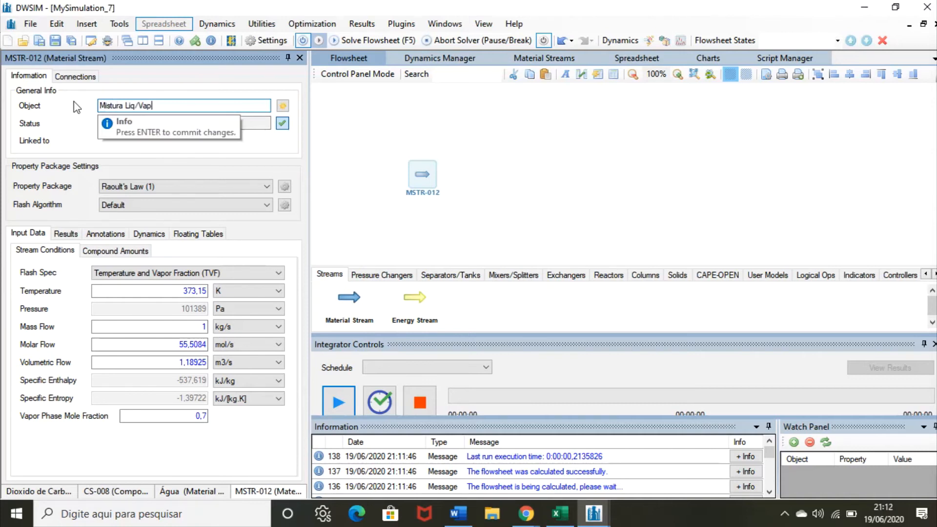
key("Return")
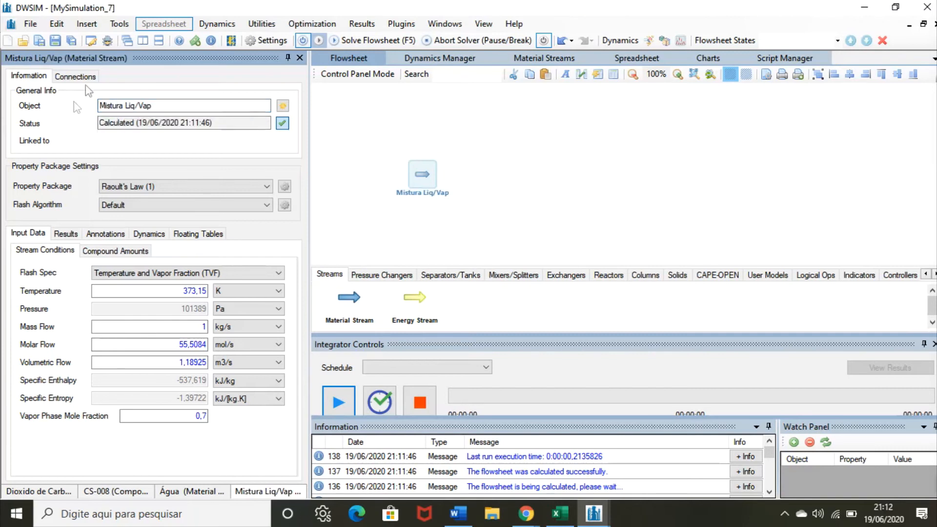
Step: Add a Gas-Liquid Separator beside Mistura Liq/Vap and connect that stream as Inlet Stream 1
left_click(484, 177)
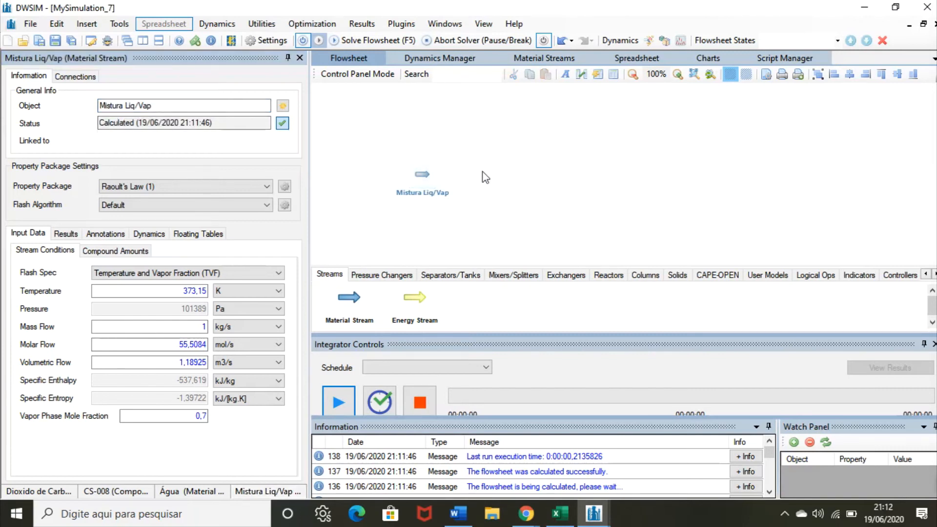
left_click(456, 275)
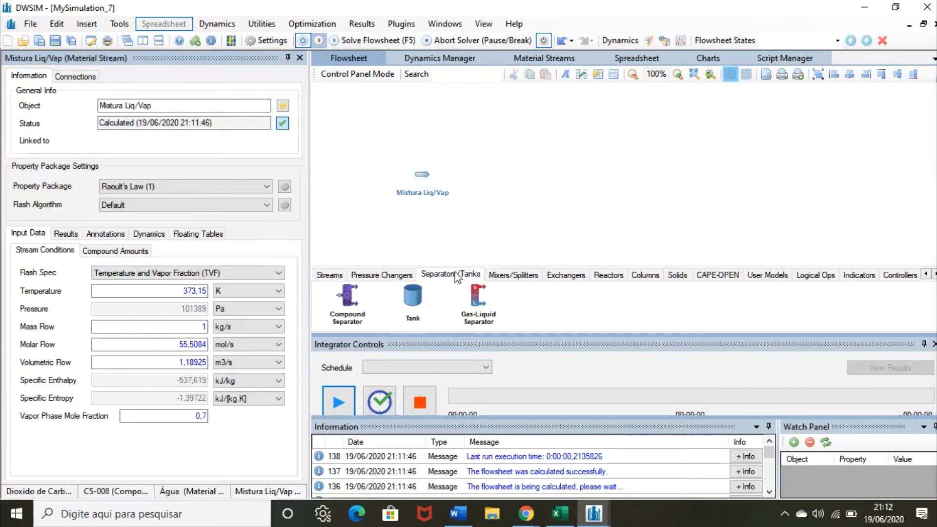
left_click_drag(478, 296, 513, 170)
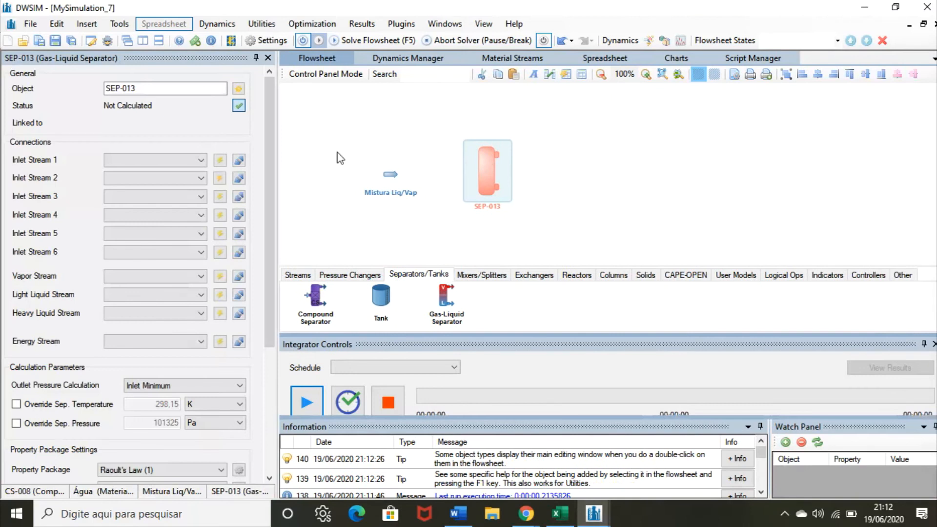
left_click(194, 161)
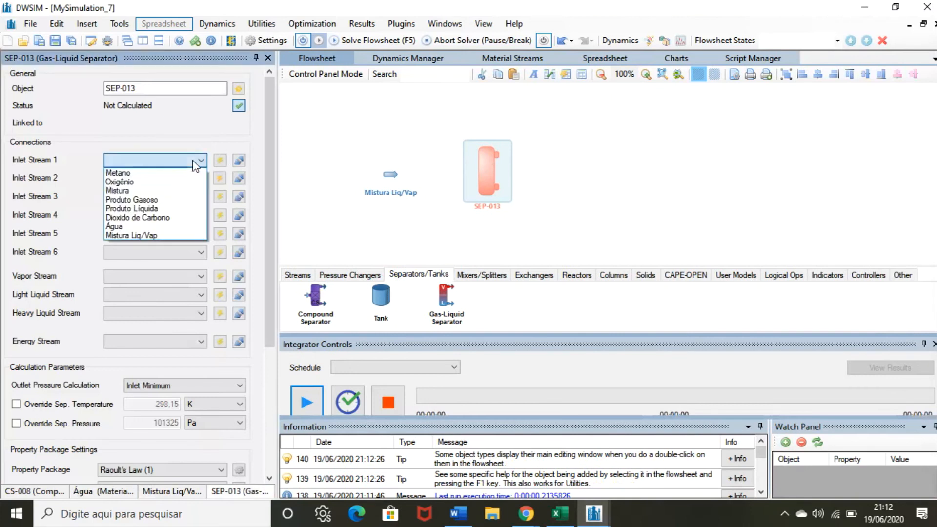
left_click(200, 235)
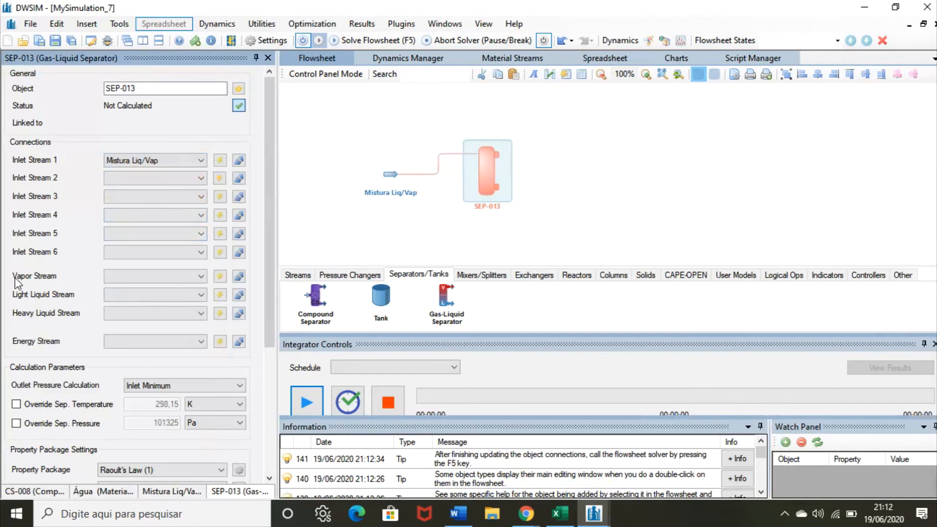
Step: Create the gas-liquid separator's vapor and light liquid outlet streams, moving the vapor stream above the vessel
left_click(220, 276)
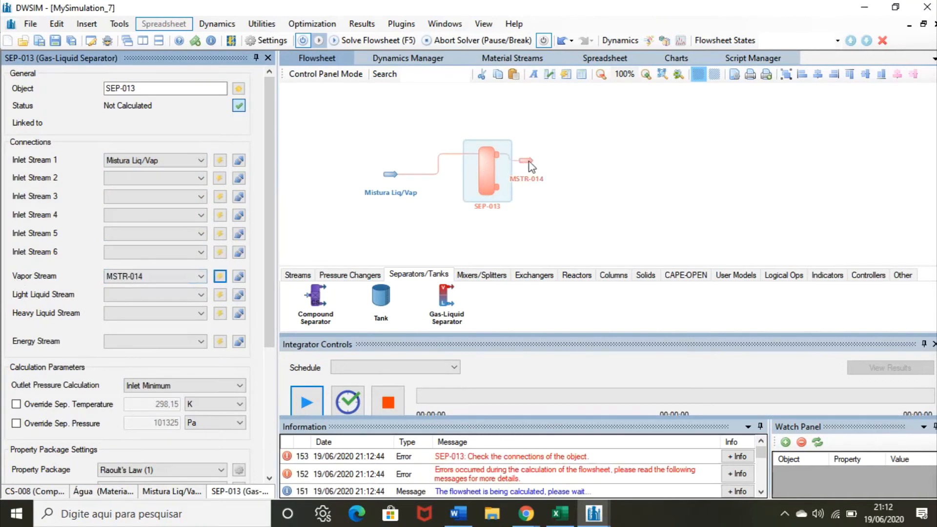
left_click_drag(528, 161, 539, 125)
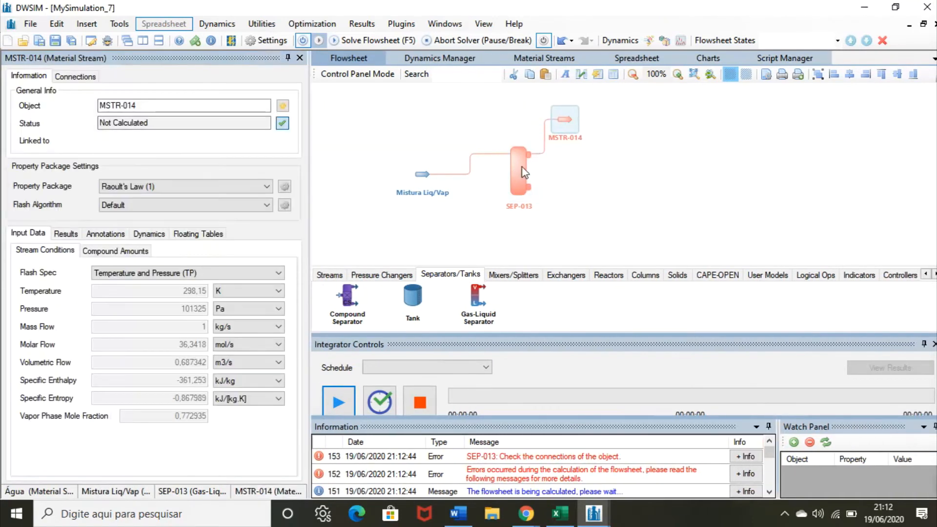
left_click(512, 176)
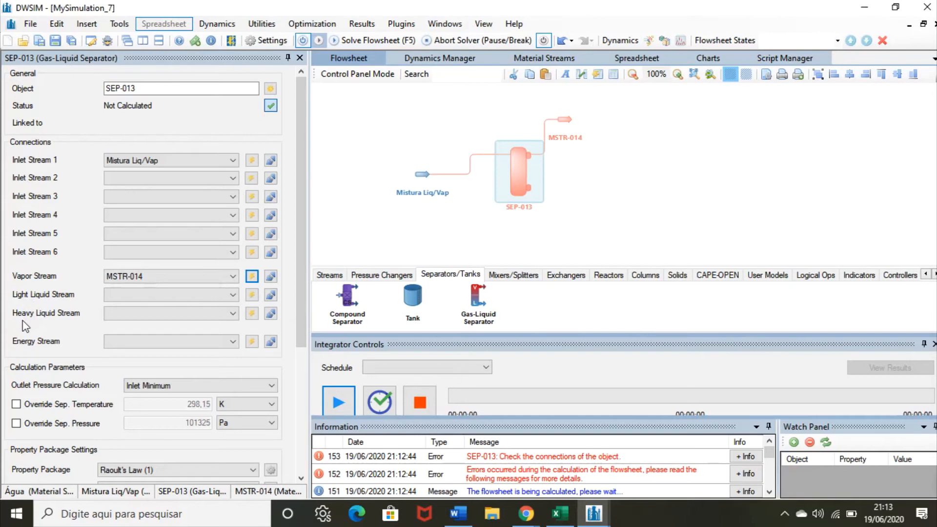
left_click(256, 299)
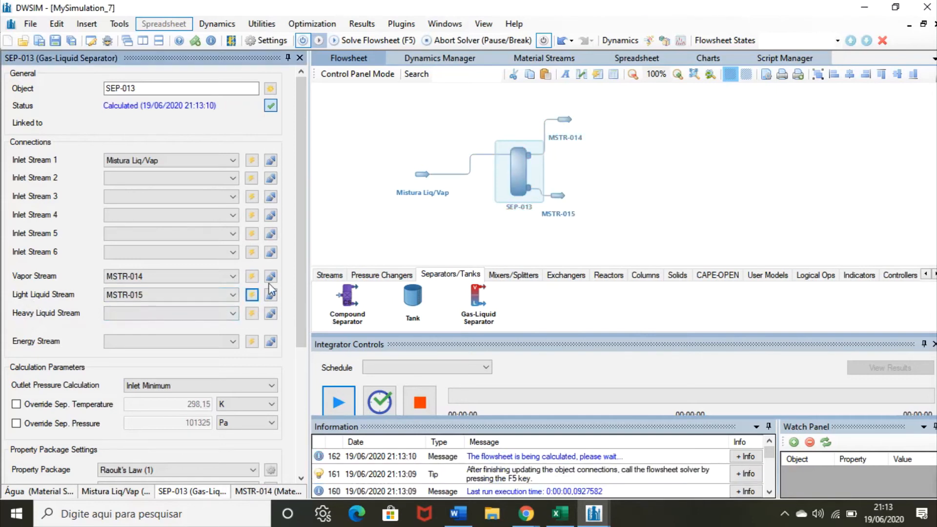
Step: Move the gas-liquid separator slightly closer to its inlet stream, and examine the vapor outlet's Liquid 1 compound amounts as Mole Flows
left_click_drag(520, 180, 505, 178)
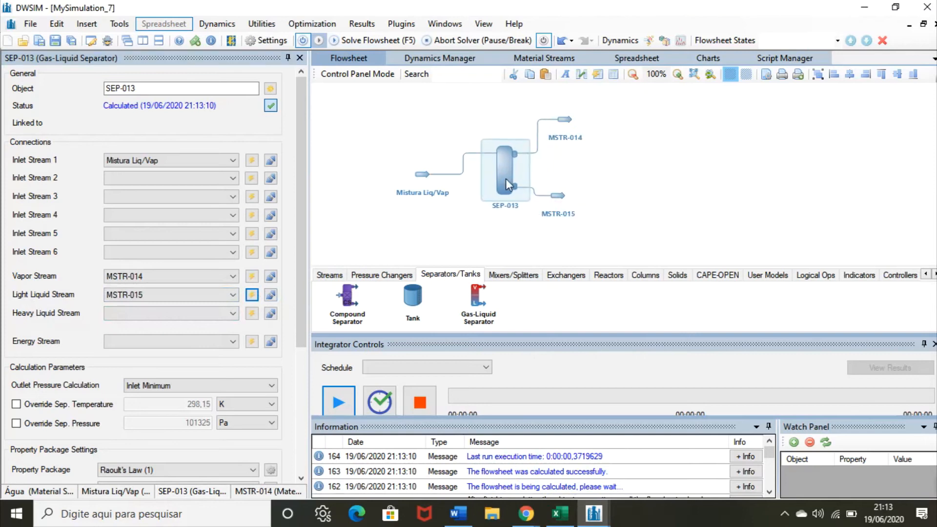
left_click(565, 119)
left_click(45, 232)
mouse_move(569, 122)
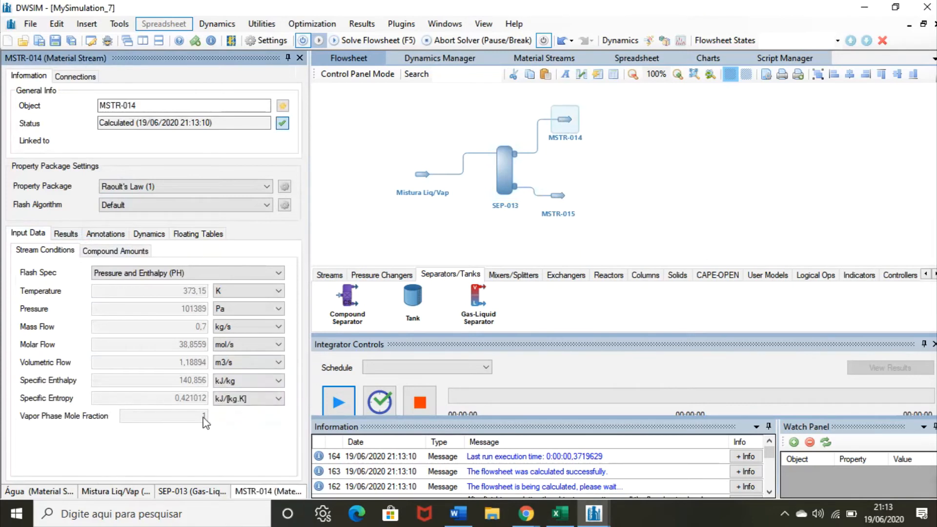
left_click(66, 234)
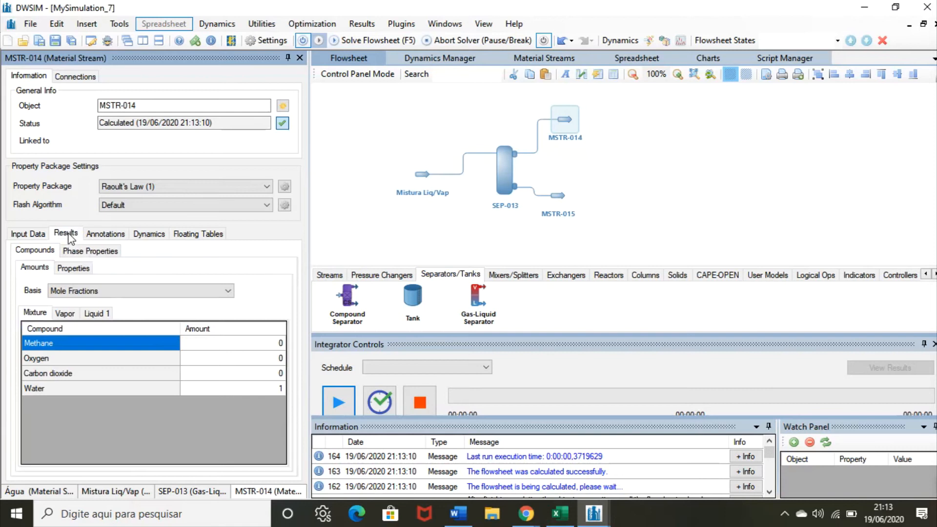
left_click(97, 313)
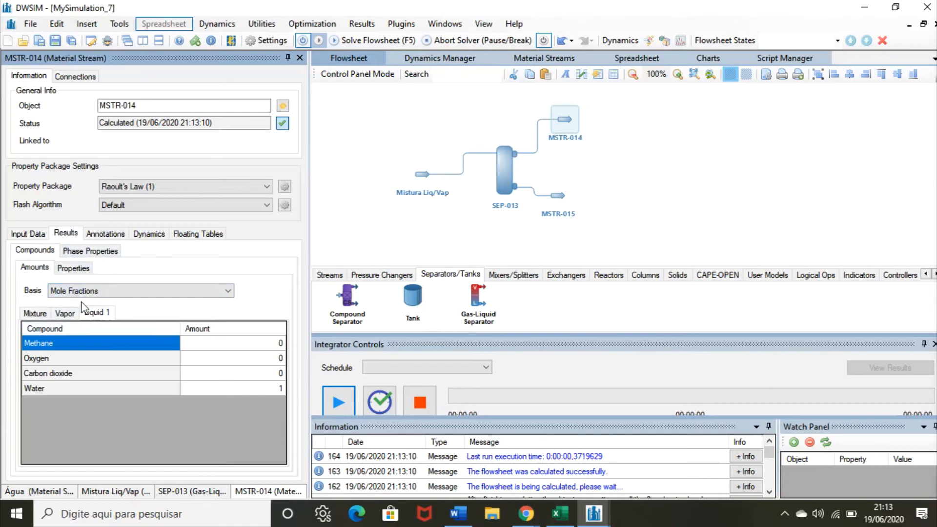
left_click(99, 294)
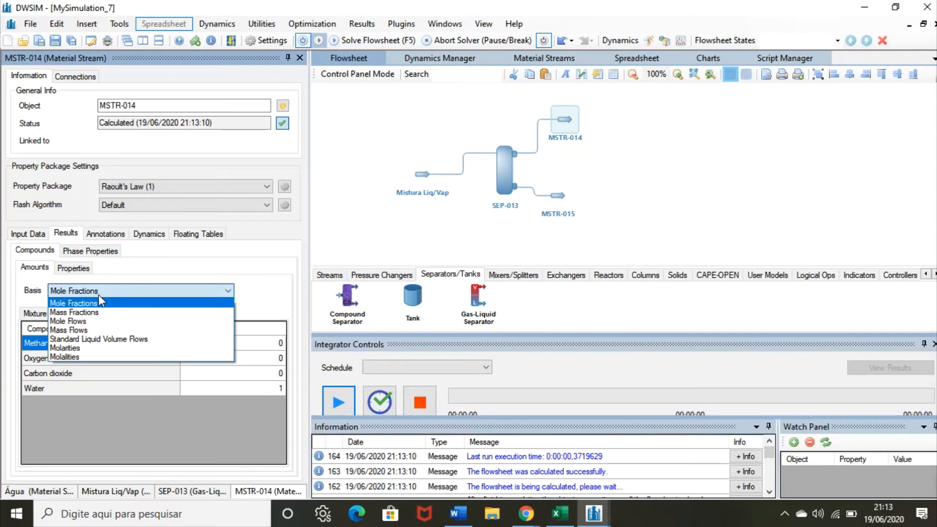
left_click(103, 322)
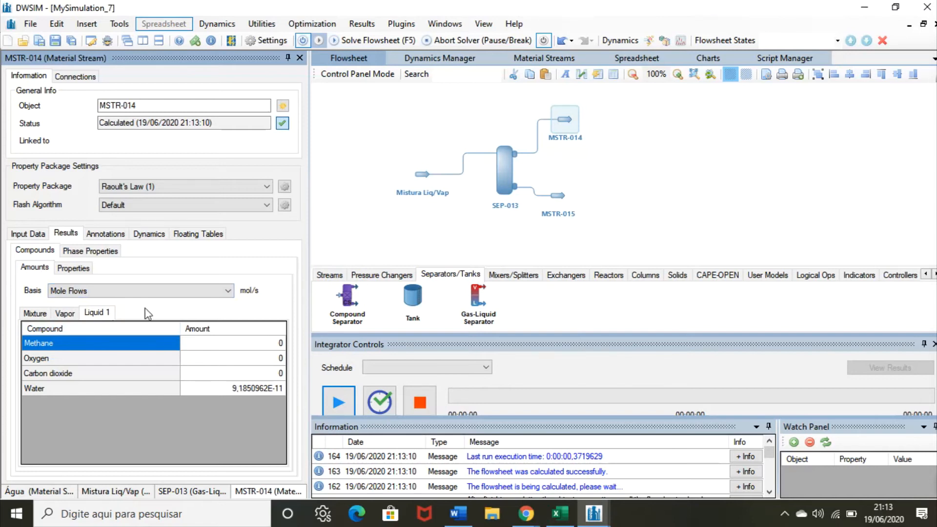
Step: Rename the separator's vapor outlet stream Vapor and its light liquid outlet stream Liquida
left_click_drag(185, 105, 50, 106)
key("BackSpace")
type("Vapor")
key("Return")
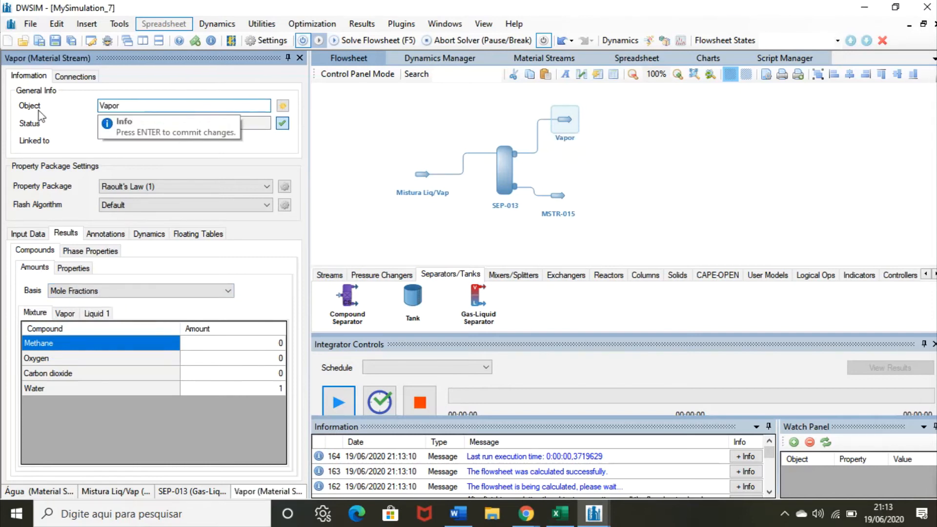
left_click(553, 203)
left_click_drag(176, 105, 79, 117)
key("BackSpace")
type("Liquida")
key("Return")
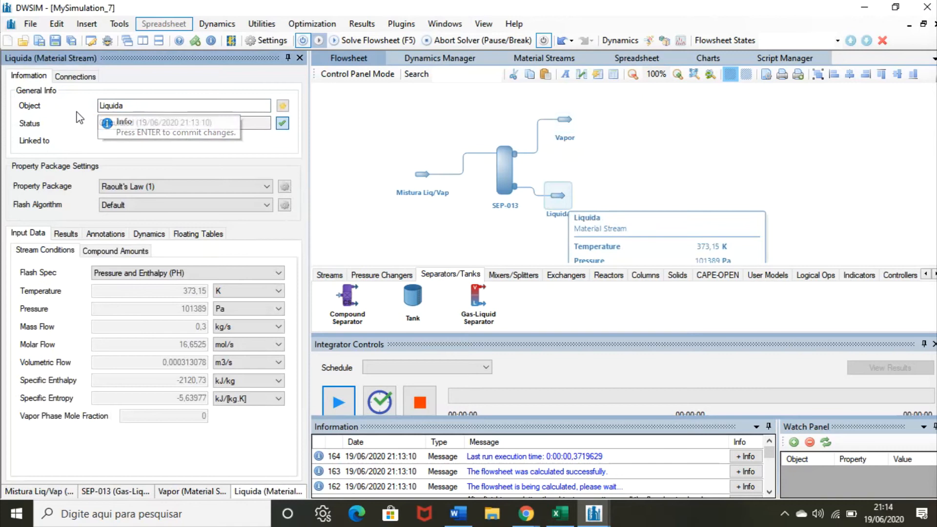
Step: Review the gas-liquid separator's connections and the compound results of its outlet streams
mouse_move(661, 225)
left_mouse_down()
mouse_move(658, 196)
mouse_move(652, 213)
left_mouse_up()
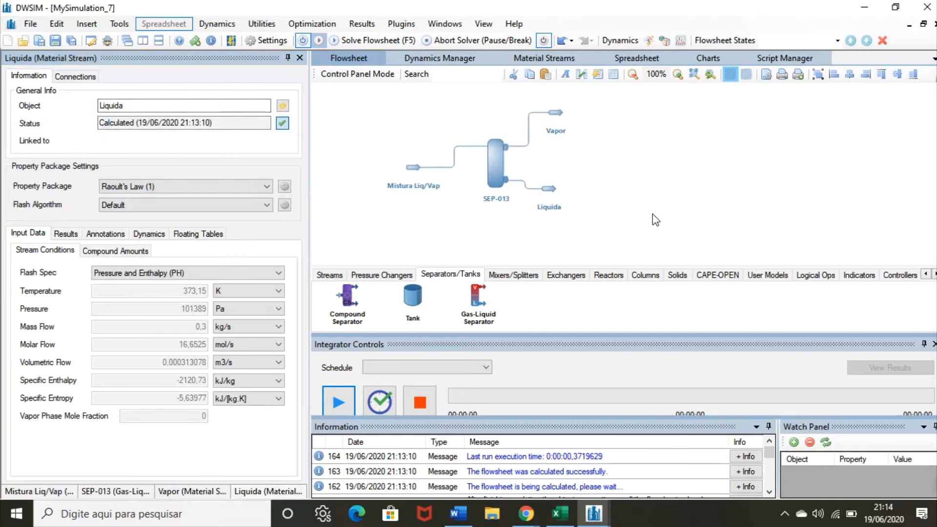
left_click(492, 170)
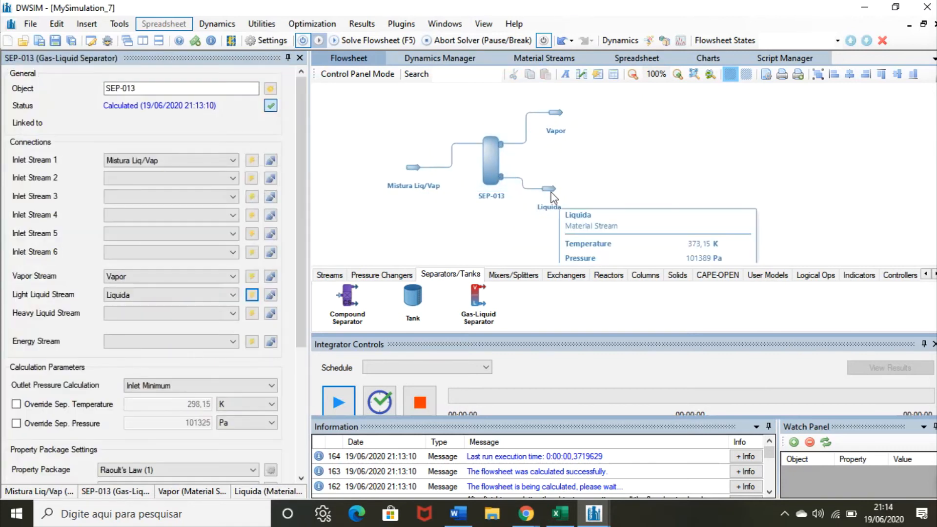
left_click(550, 190)
left_click(66, 237)
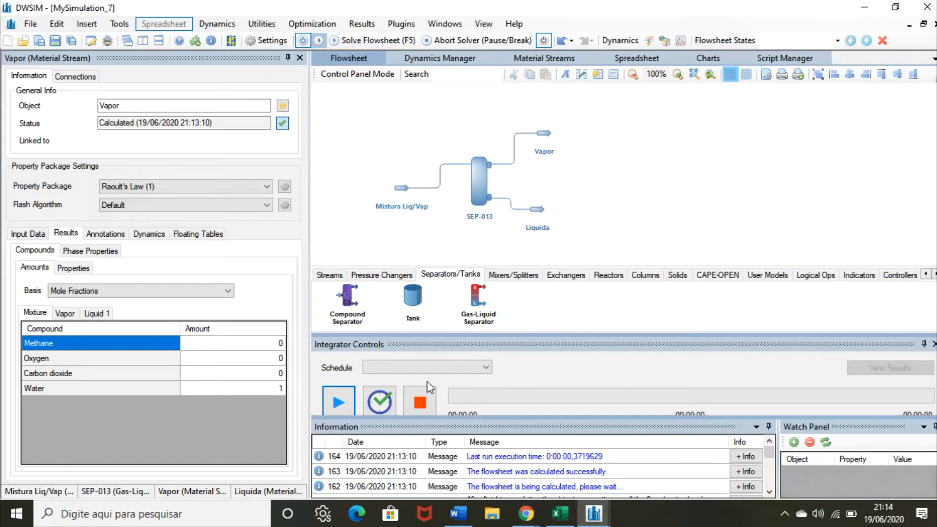
Step: Add a Compressor beside the Vapor stream and a Centrifugal Pump beside the Liquida stream
left_click(374, 276)
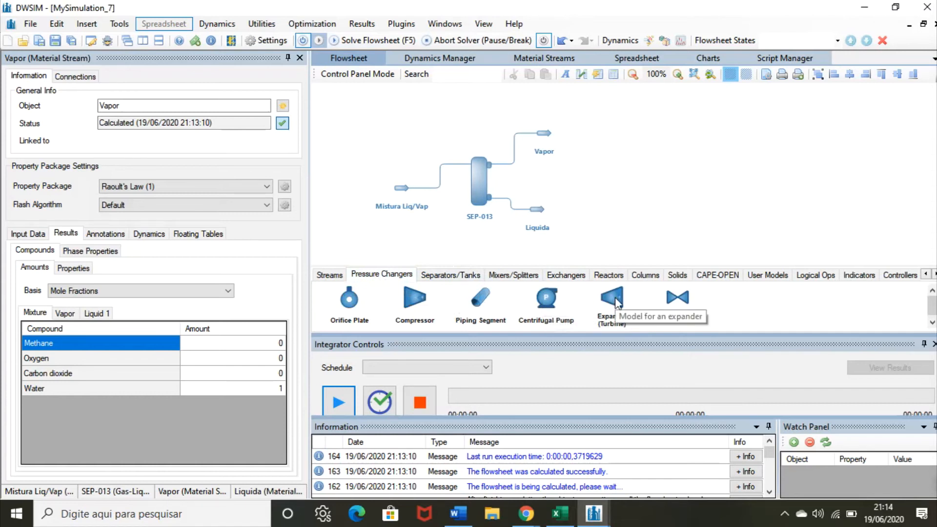
left_click_drag(418, 306, 622, 132)
left_click_drag(550, 301, 618, 203)
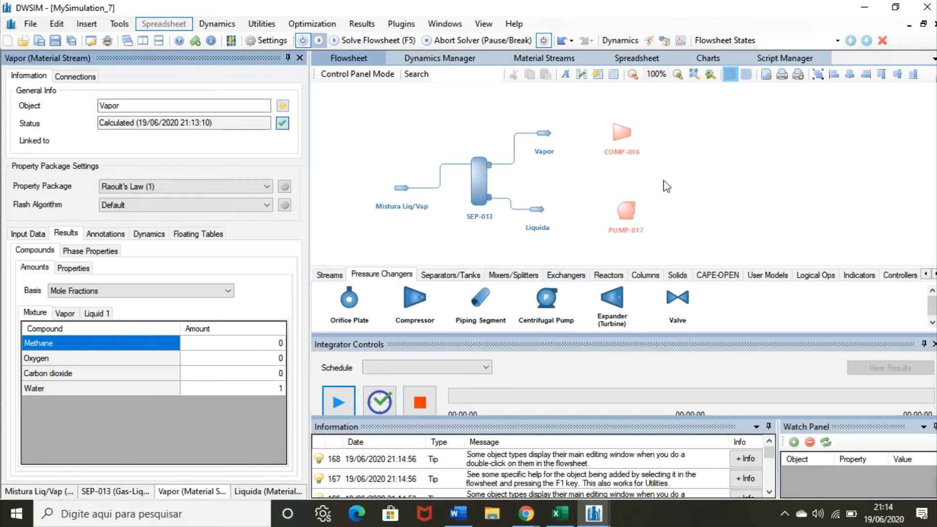
left_click_drag(665, 185, 620, 191)
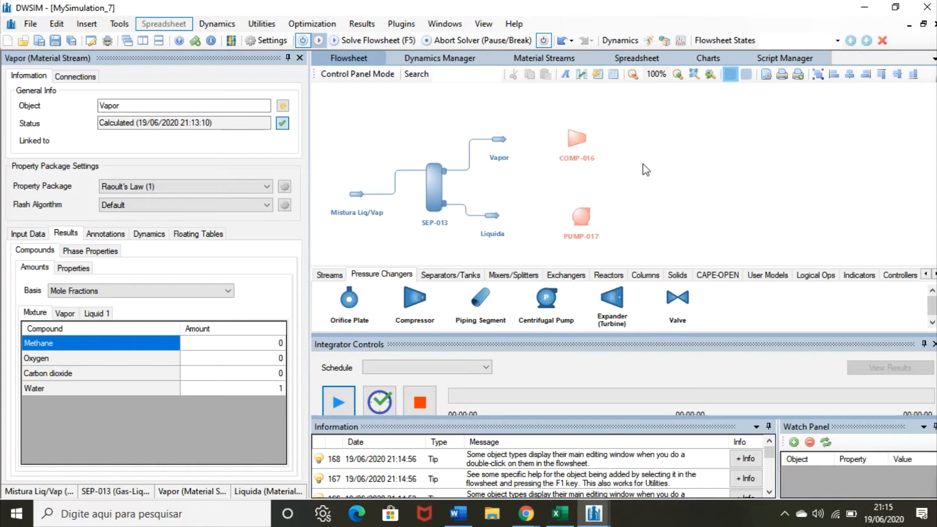
Step: Connect Vapor as the compressor's inlet stream and create its outlet stream, moving that stream farther from the compressor
mouse_move(438, 185)
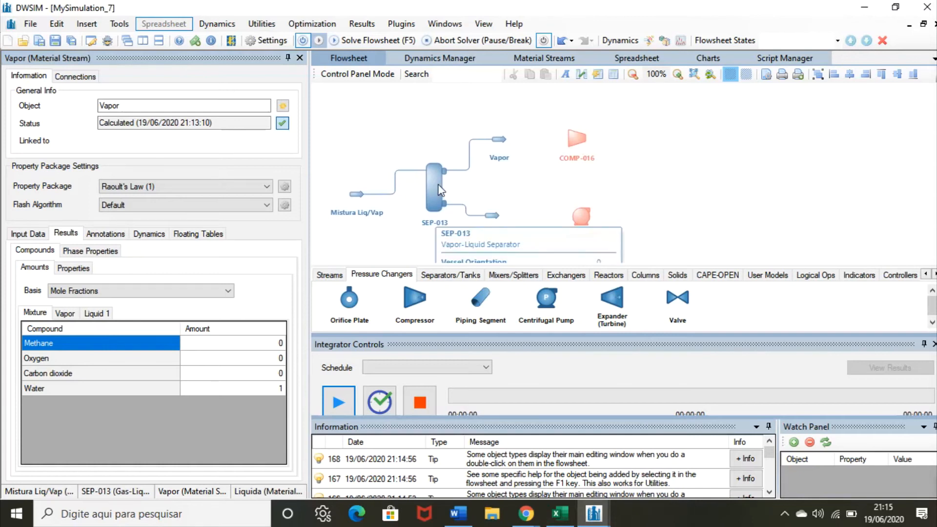
left_click(573, 141)
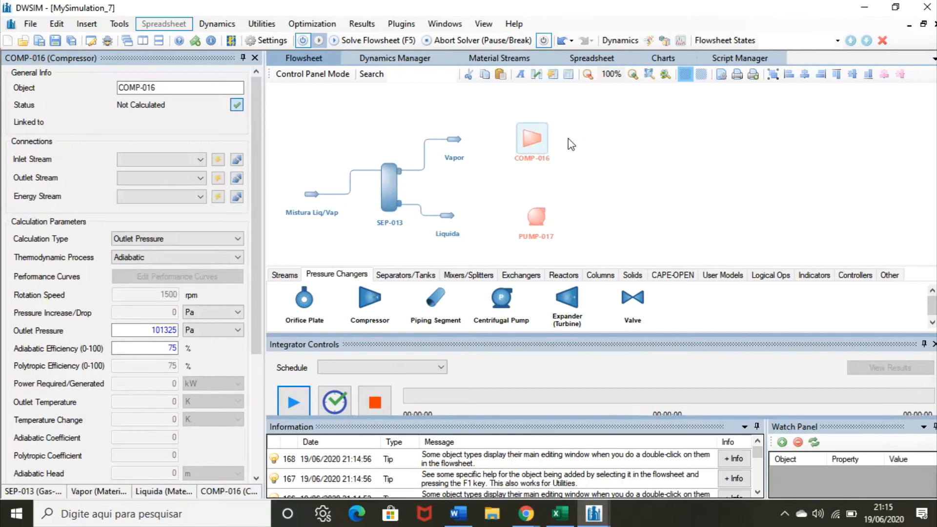
left_click(200, 160)
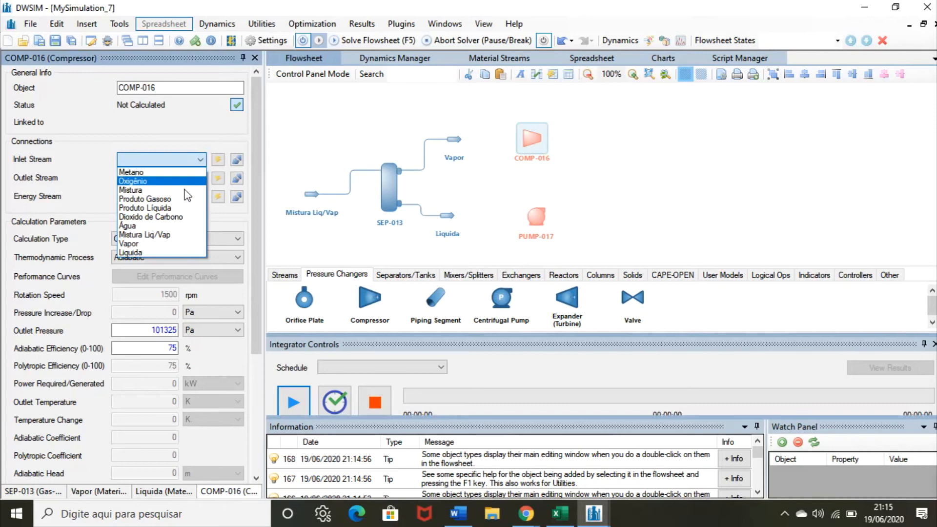
left_click(185, 248)
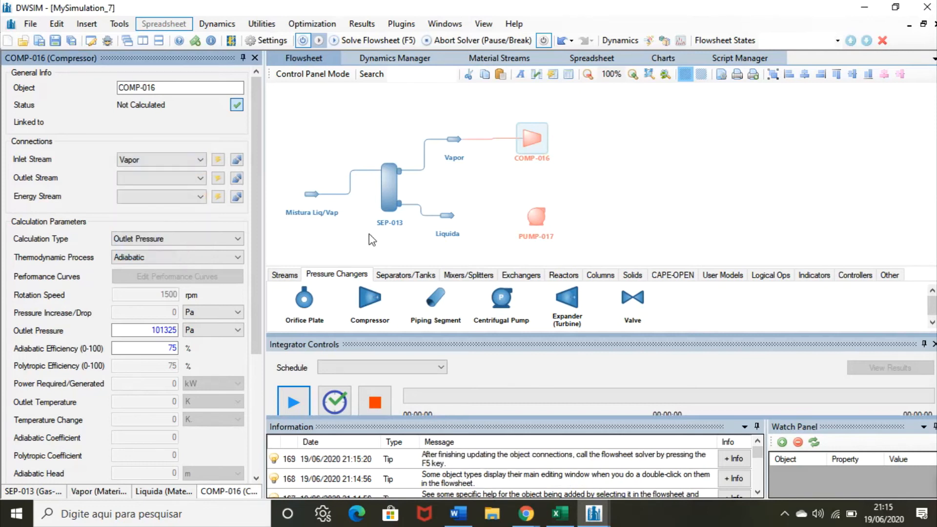
left_click(218, 178)
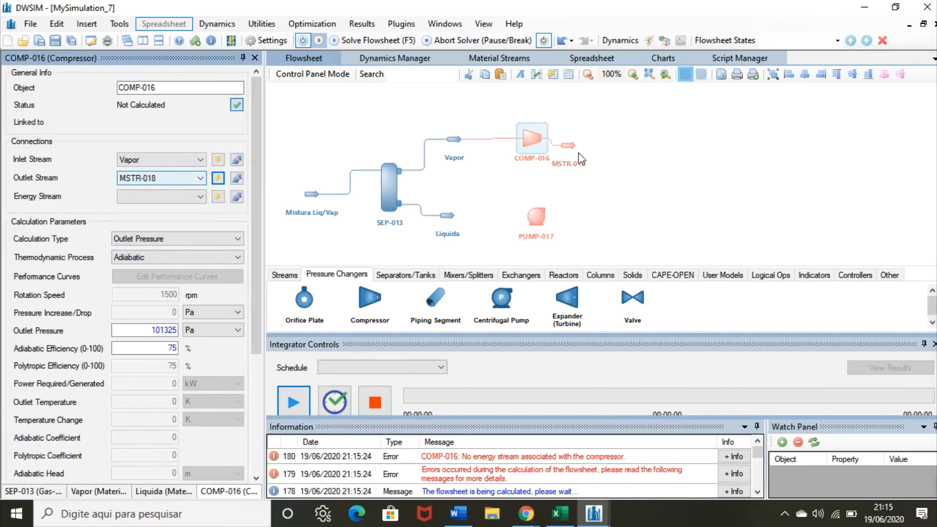
left_click(605, 141)
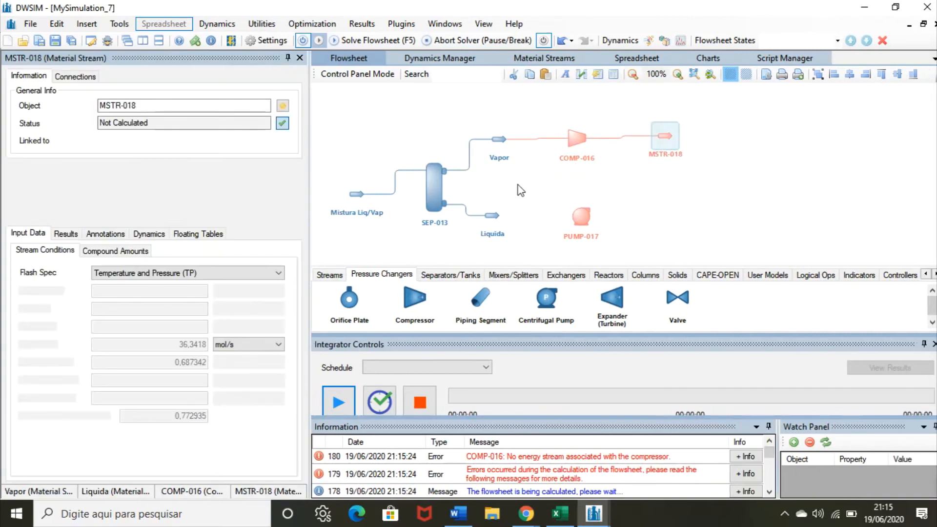
Step: Create the compressor's energy stream and place it below the compressor
left_click(583, 138)
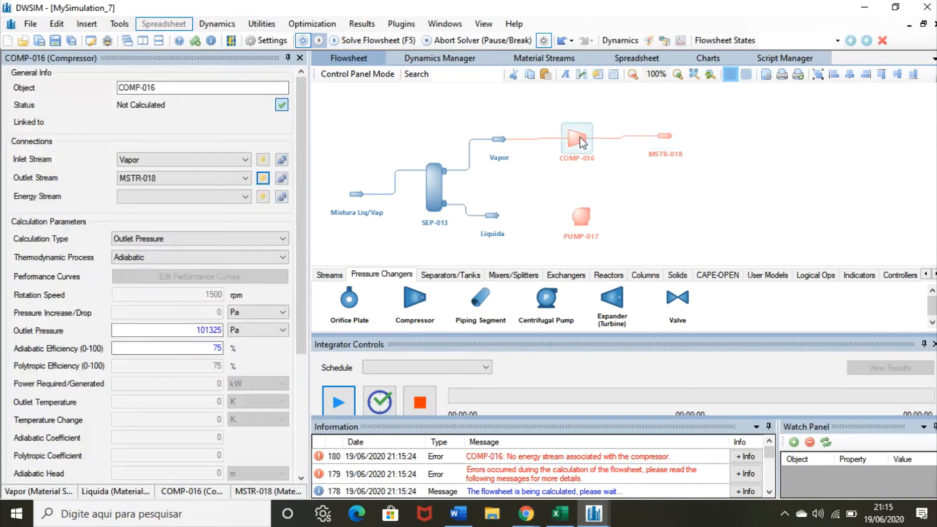
left_click(264, 197)
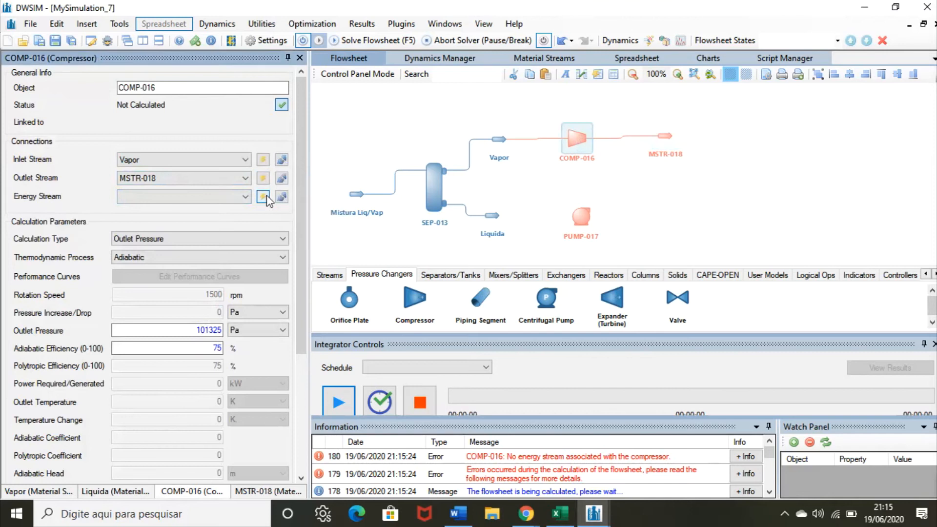
left_click(605, 177)
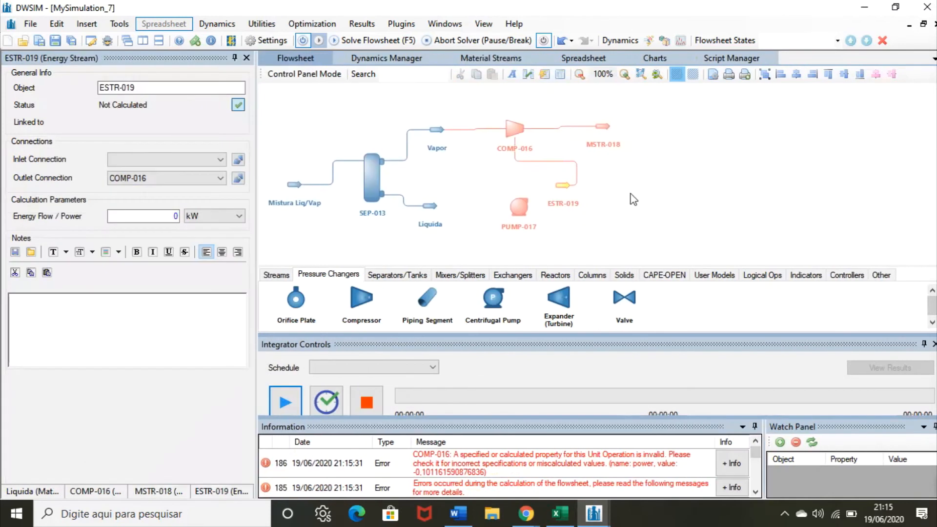
Step: Keep the compressor's calculation type as Outlet Pressure and set its outlet pressure to 3 atm
left_click(514, 128)
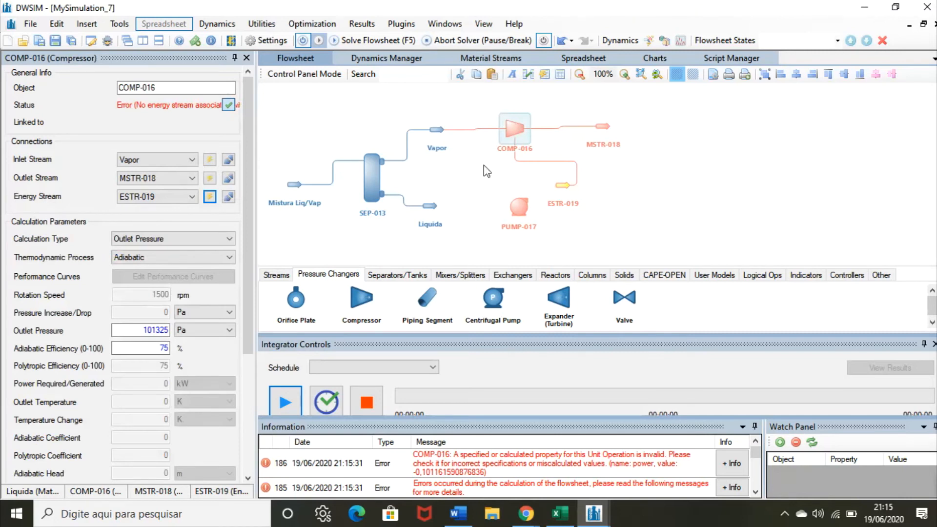
left_click(190, 240)
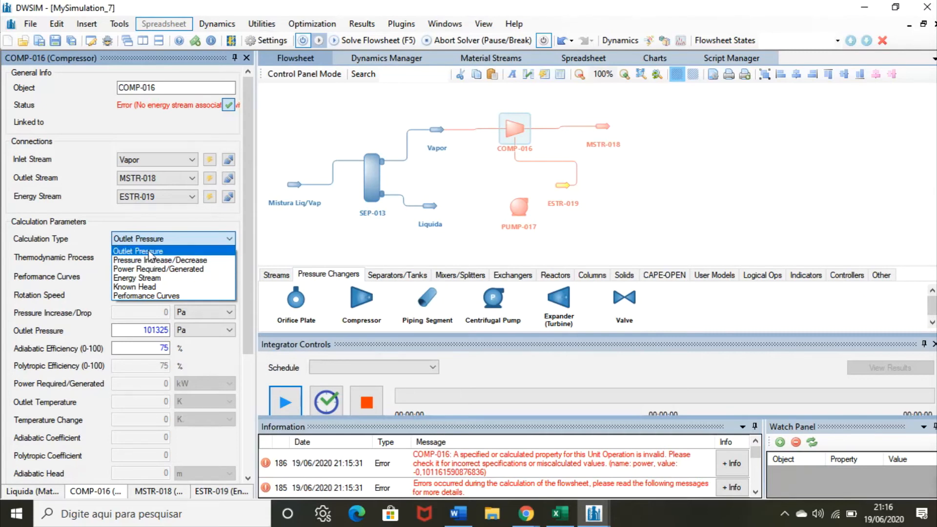
left_click(150, 252)
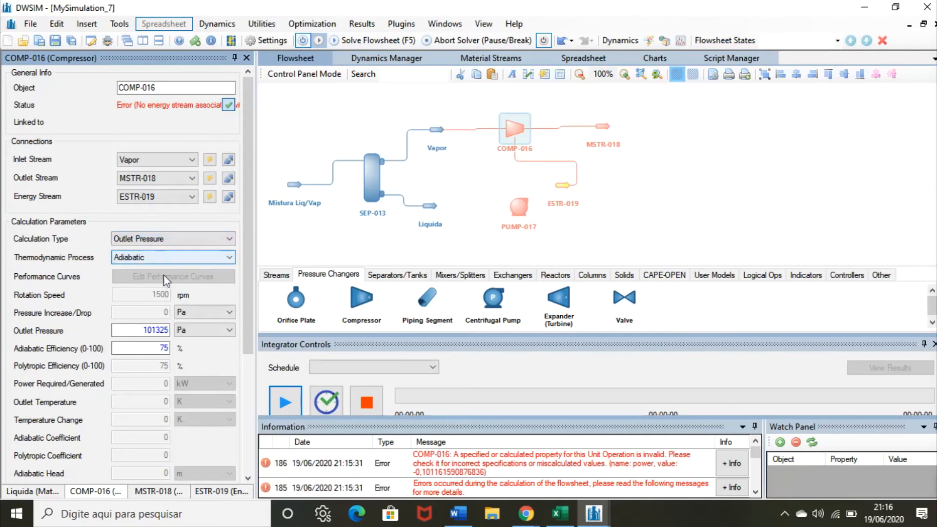
left_click(152, 243)
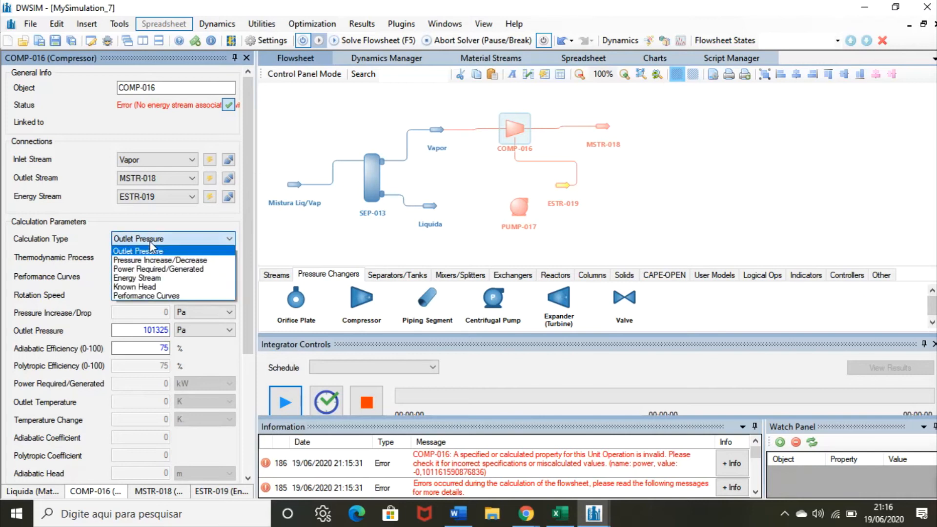
left_click(152, 249)
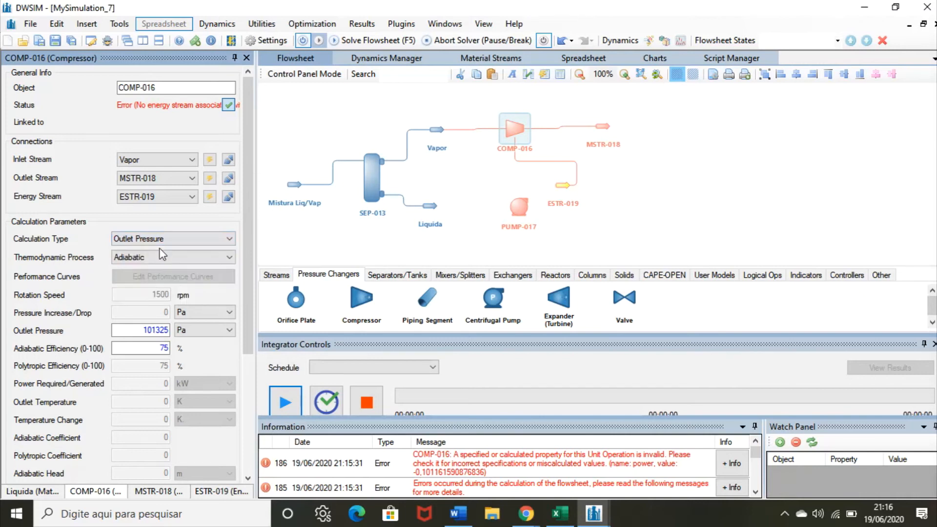
left_click(134, 328)
left_click_drag(134, 328, 201, 335)
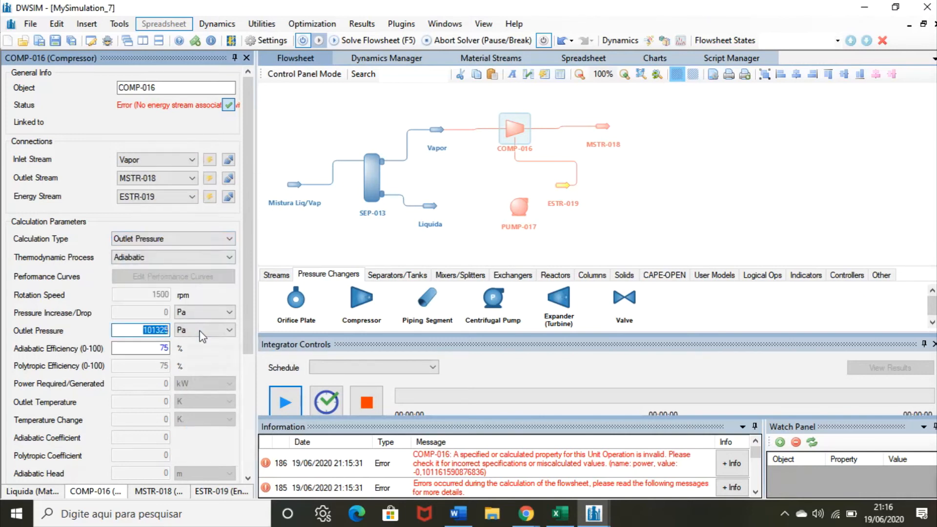
key("BackSpace")
type("3")
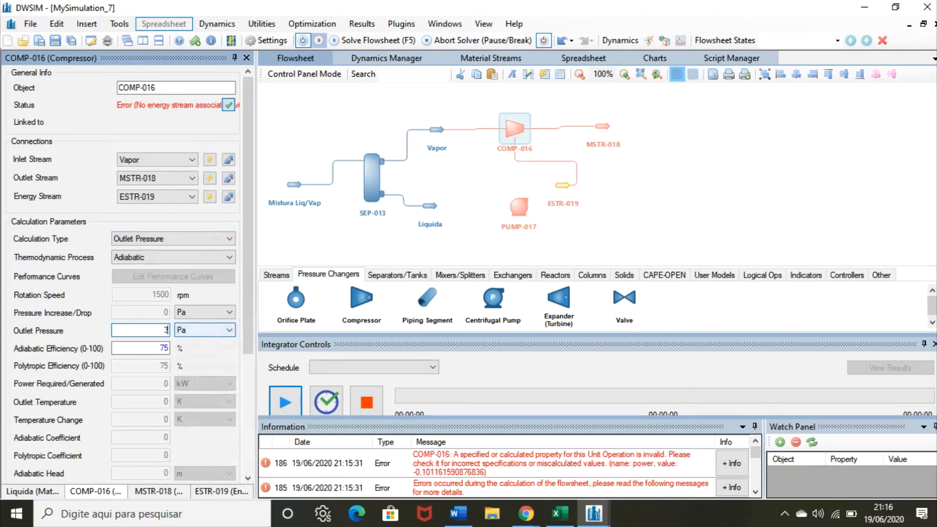
left_click(214, 331)
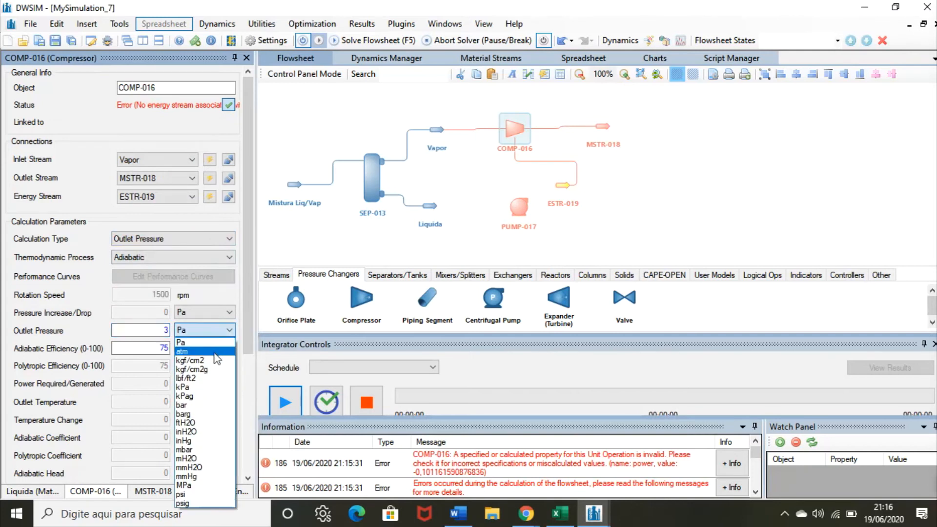
left_click(214, 353)
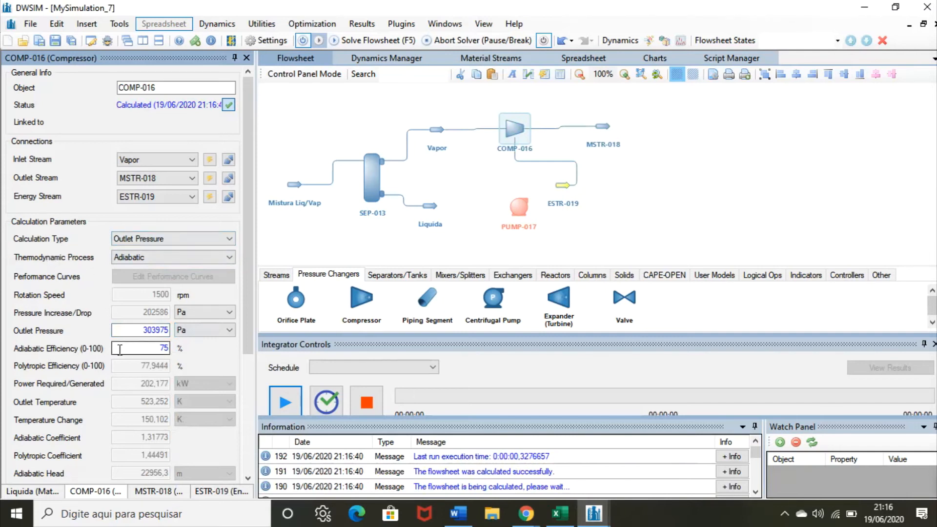
Step: Keep the compressor's thermodynamic process as Adiabatic and check the stream conditions of its outlet stream
left_click(142, 257)
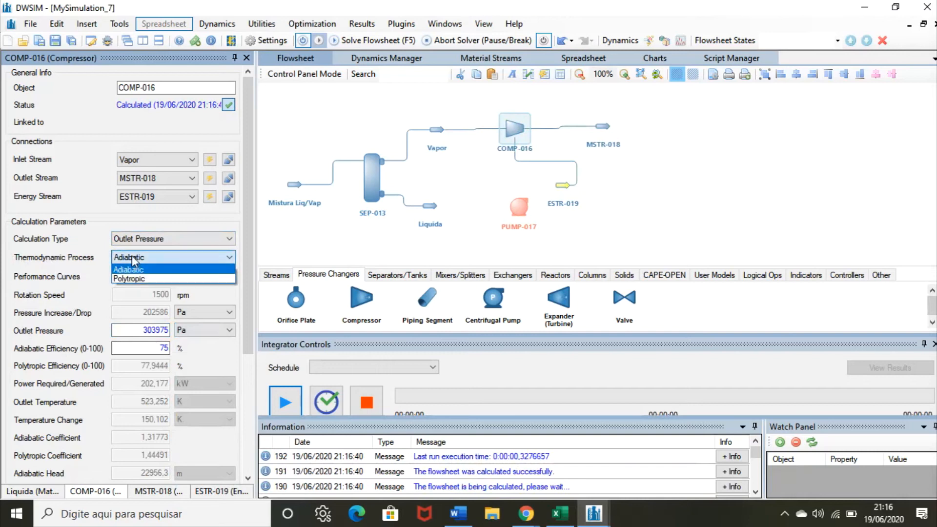
left_click(150, 269)
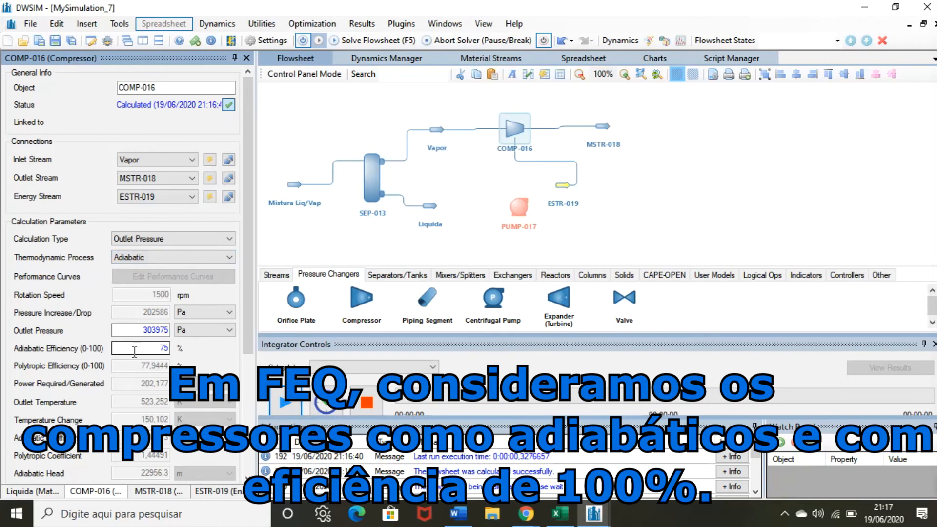
left_click(604, 130)
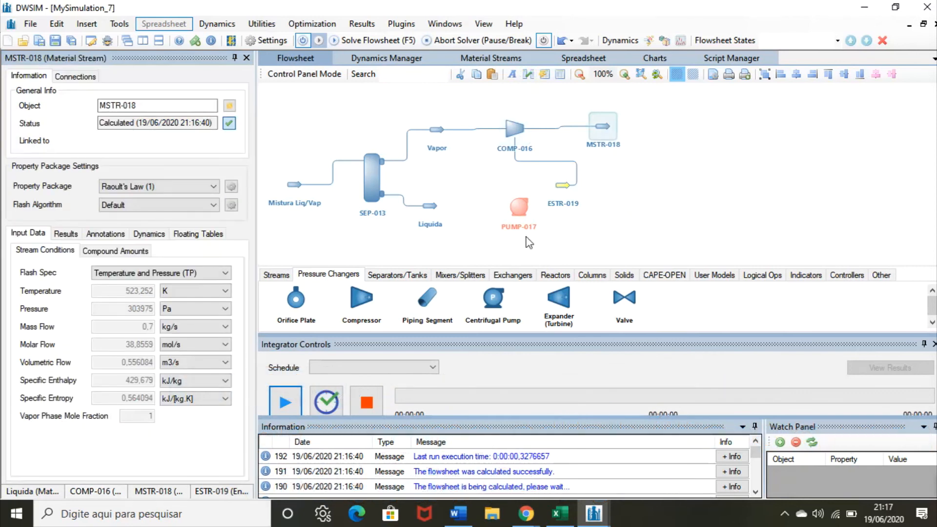
Step: Check the compressor outlet stream's pressure in other units and move the compressor's energy stream farther from the pump
left_click(194, 308)
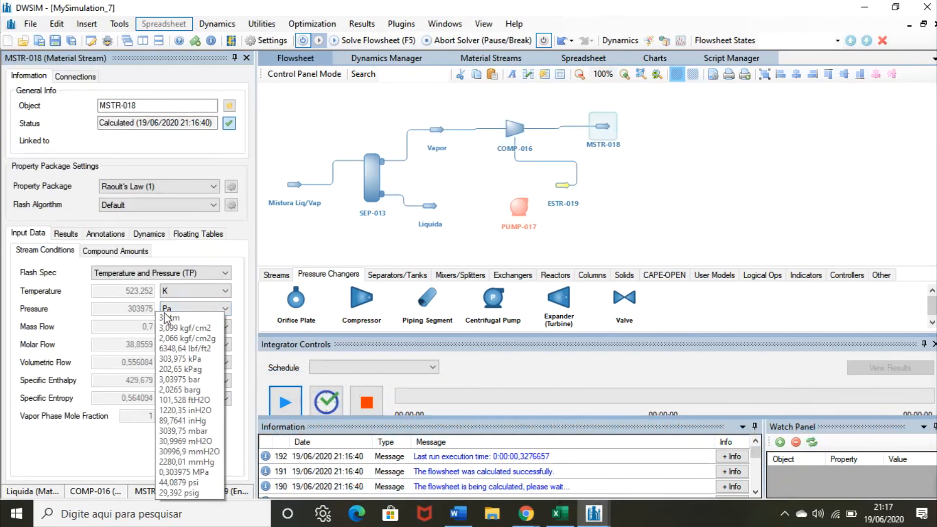
mouse_move(142, 326)
left_click_drag(691, 192, 687, 168)
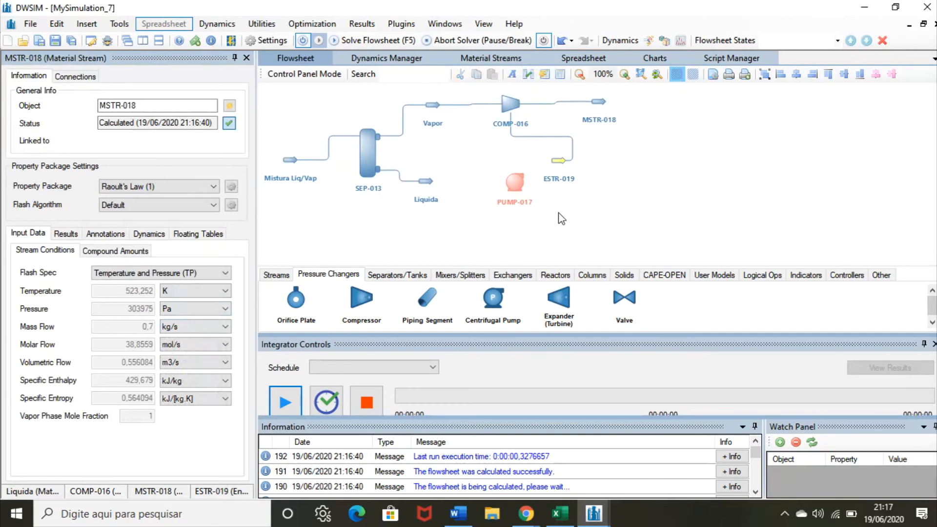
left_click_drag(561, 164, 623, 165)
Step: Connect Liquida as the centrifugal pump's inlet stream and create its outlet stream
left_click(516, 183)
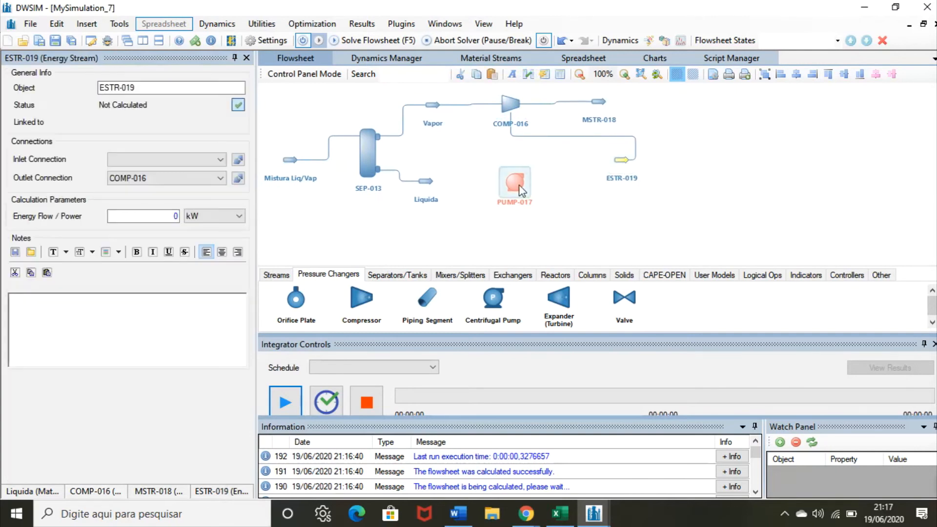
left_click_drag(522, 189, 529, 180)
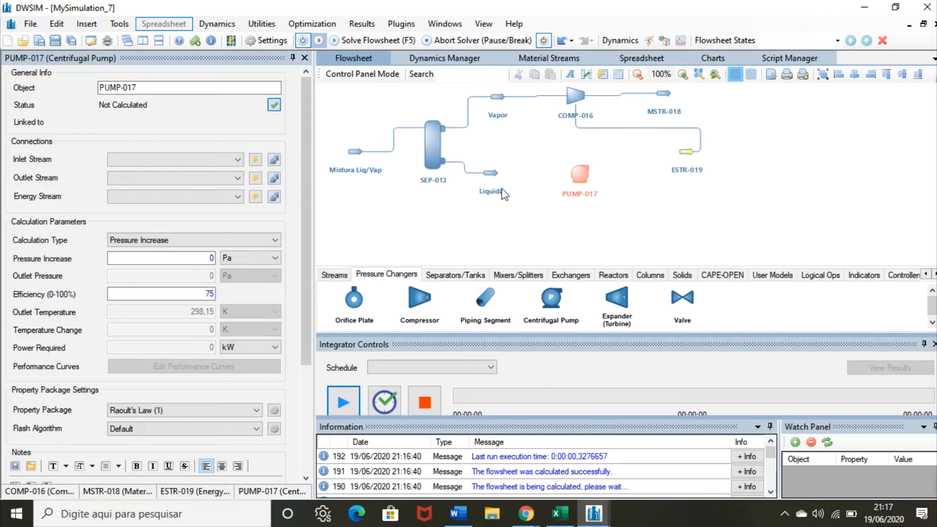
left_click(217, 159)
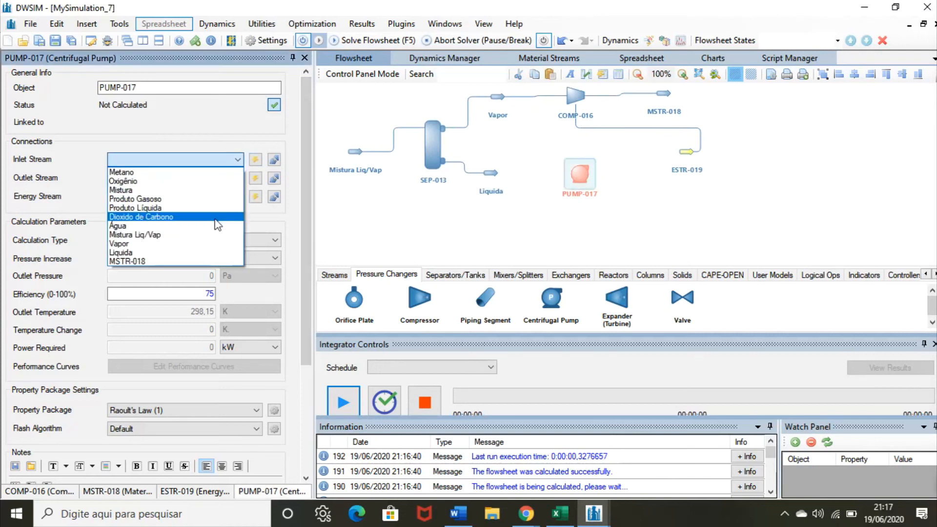
left_click(213, 253)
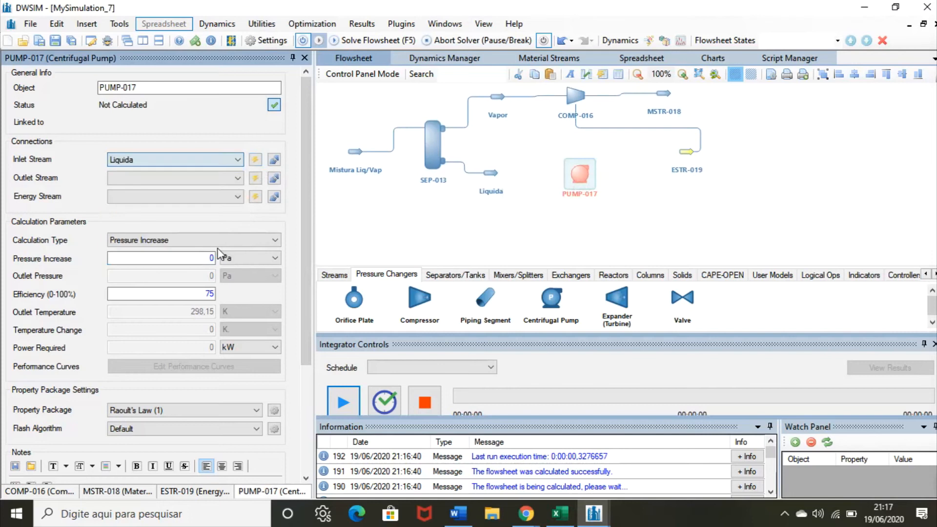
left_click(255, 178)
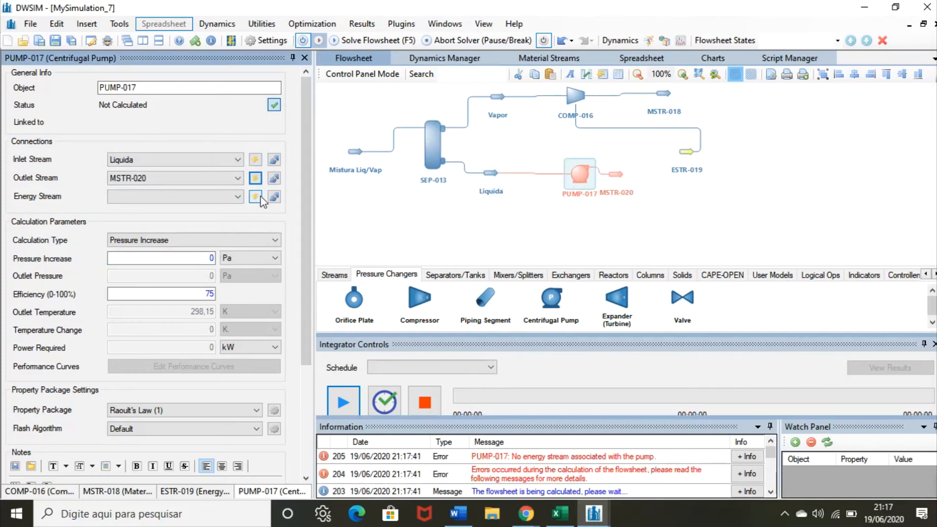
Step: Create the pump's energy stream, move the pump away from its outlet stream, and place the energy stream below the pump
left_click(256, 197)
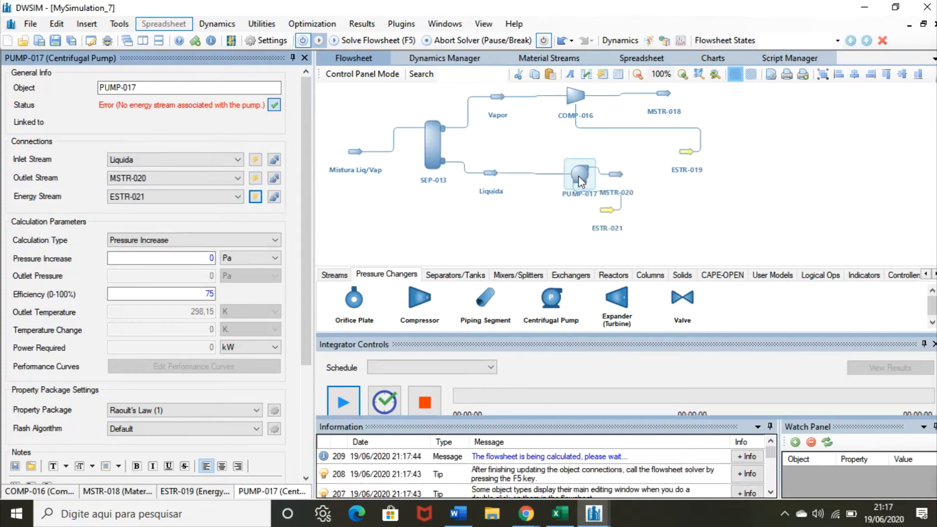
left_click_drag(579, 176, 553, 181)
left_click_drag(611, 212, 571, 238)
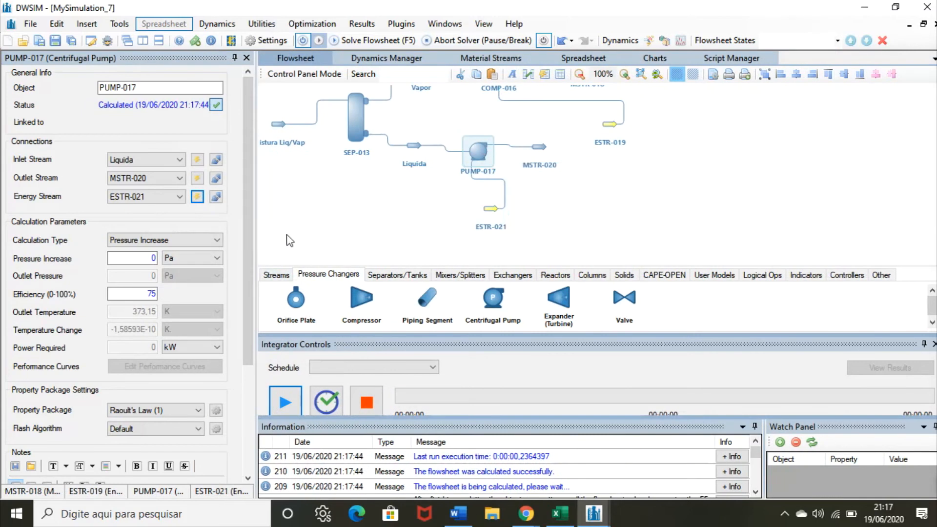
Step: Change the pump's calculation type to Outlet Pressure and set its outlet pressure to 506625 Pa
left_click(206, 240)
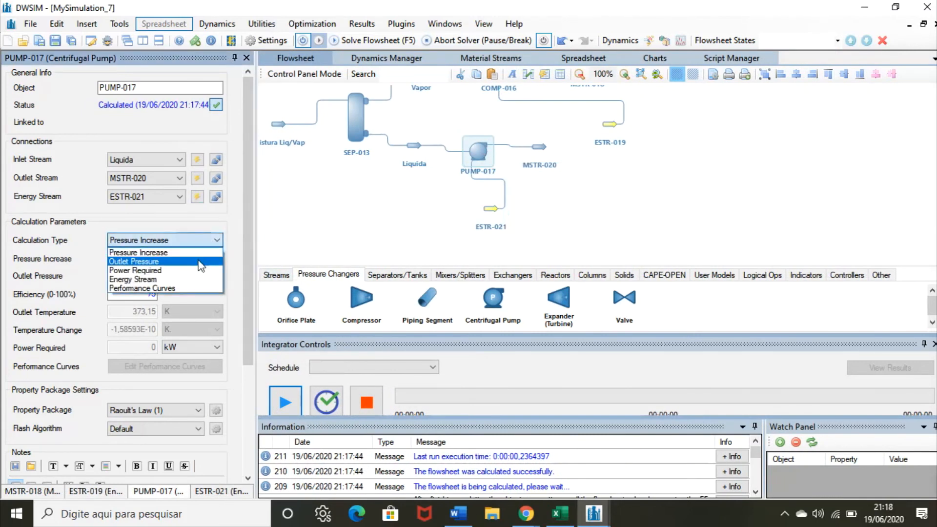
left_click(201, 263)
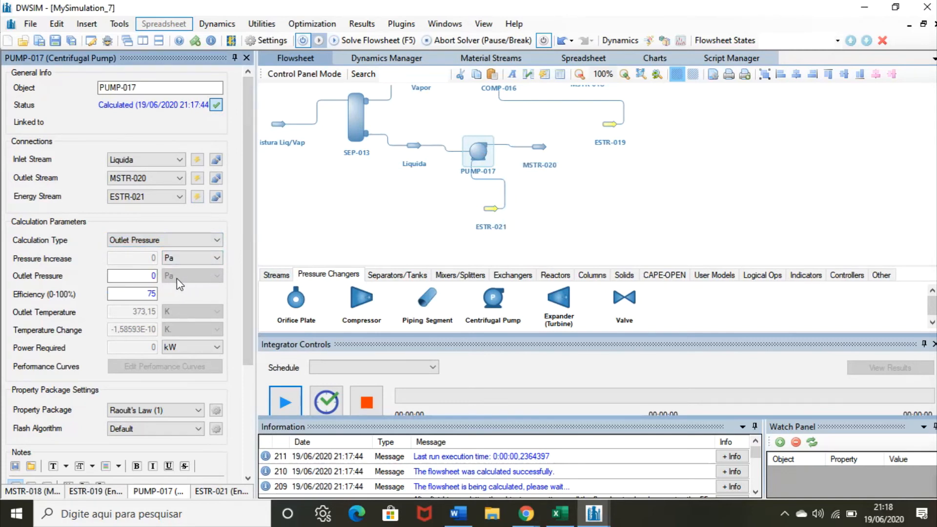
right_click(134, 257)
key("BackSpace")
type("506625")
key("Return")
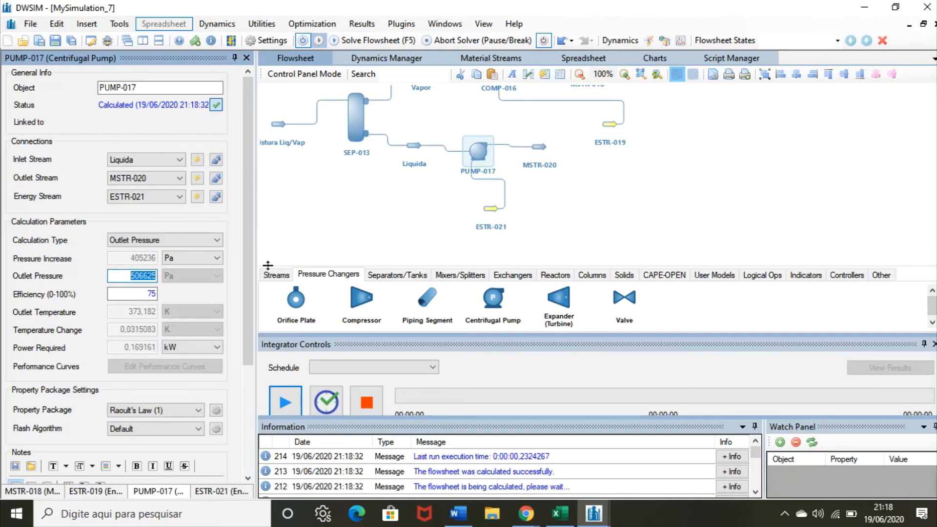
Step: Check the stream conditions of the pump's outlet stream and rename the stream Liquido Bombeado
left_click(539, 147)
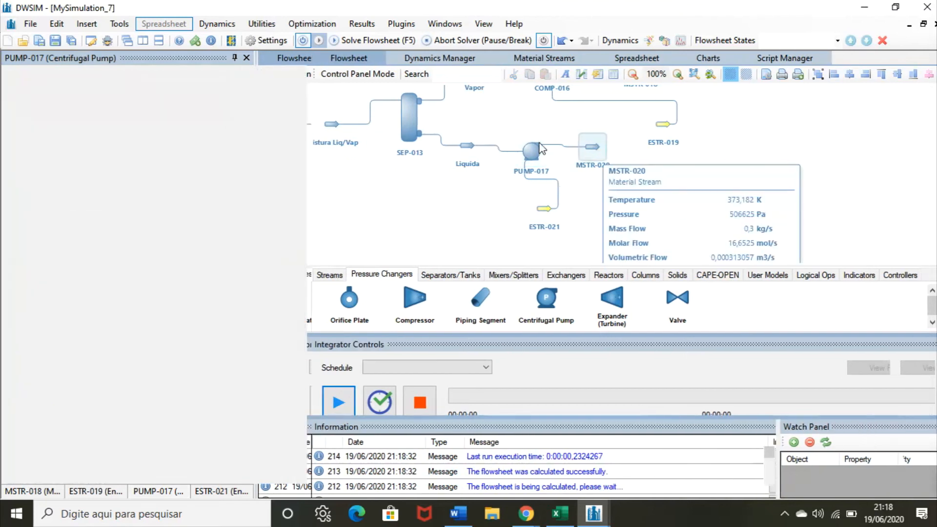
left_click(198, 313)
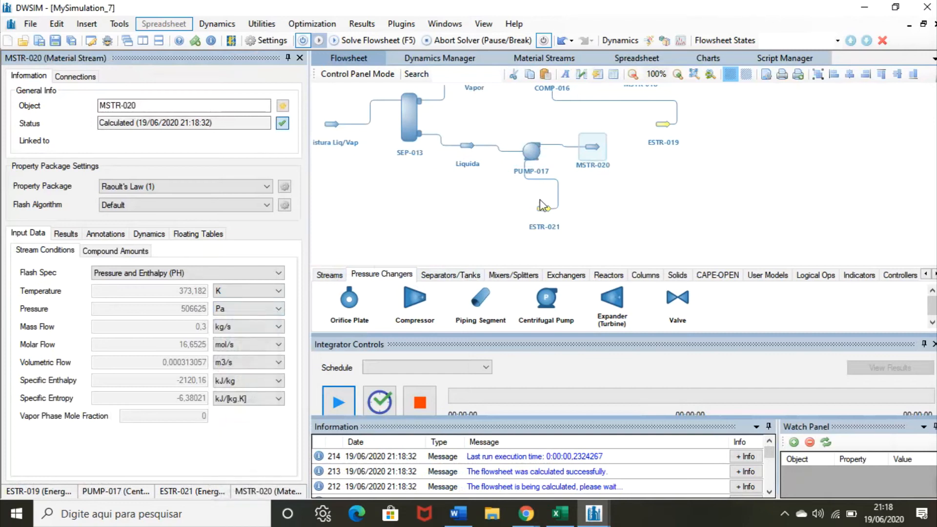
left_click(162, 104)
double_click(162, 104)
type("Li")
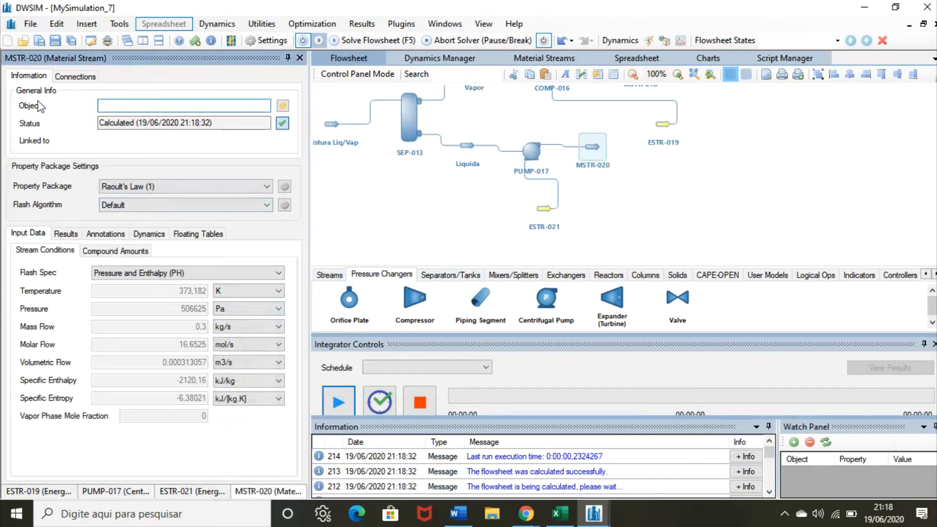
type("quido")
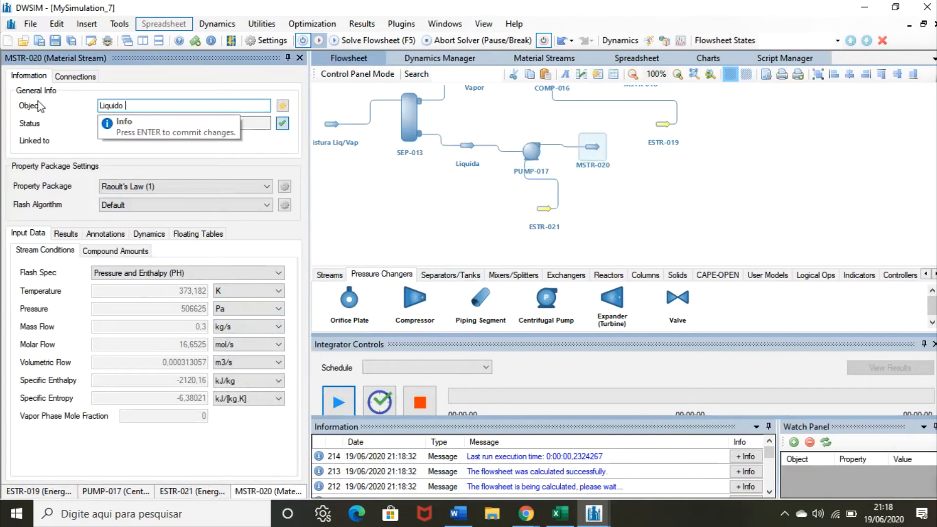
type(" Bombeado")
key("Return")
Step: Rename the compressor's outlet stream Vapor pressurizado
left_click_drag(515, 132, 424, 207)
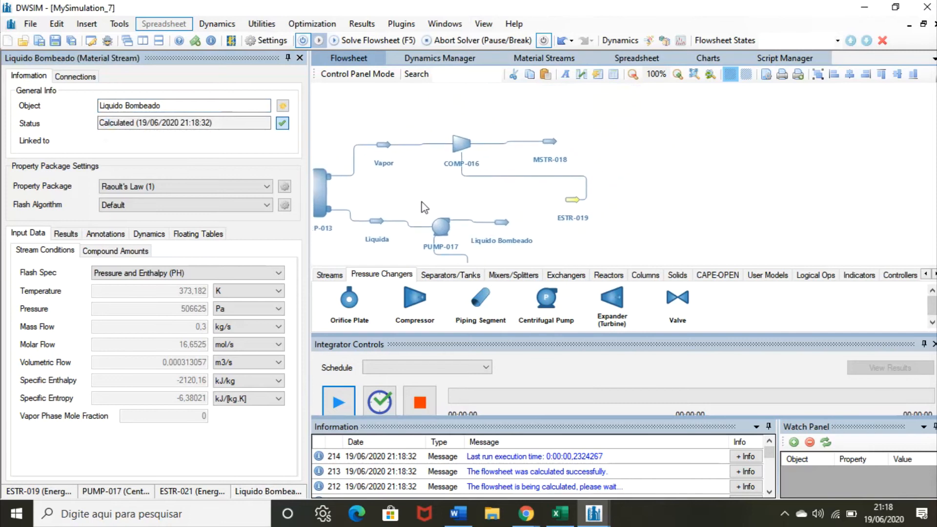
left_click(538, 151)
left_click_drag(130, 105, 58, 105)
key("BackSpace")
type("Vapor pre")
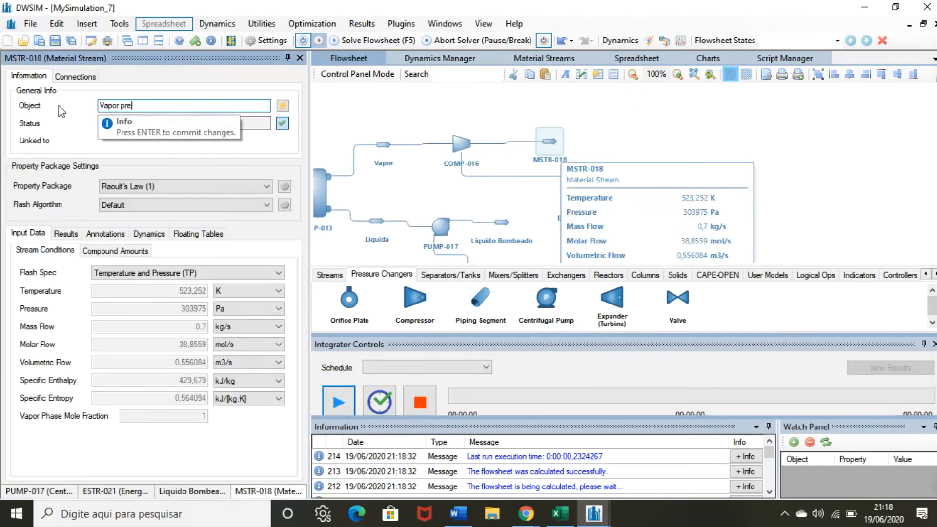
type("ssurizado")
key("Return")
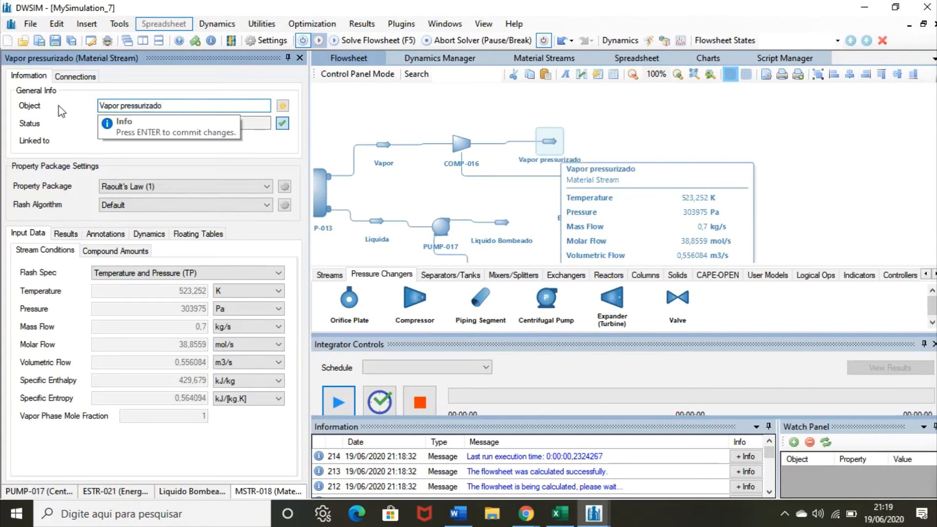
Step: Add an Expander (Turbine) after the compressor's outlet stream and connect Vapor pressurizado as its inlet stream
left_click_drag(622, 306, 618, 128)
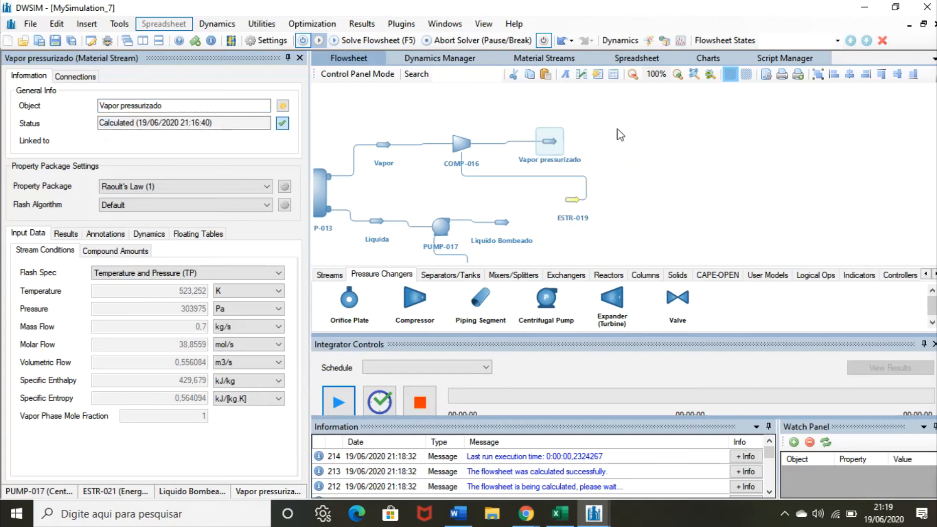
left_click(632, 141)
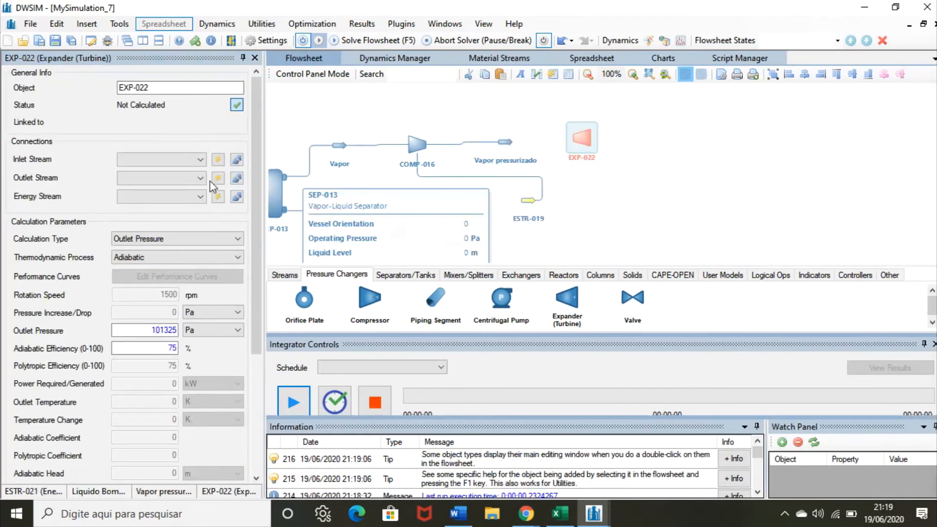
left_click(194, 159)
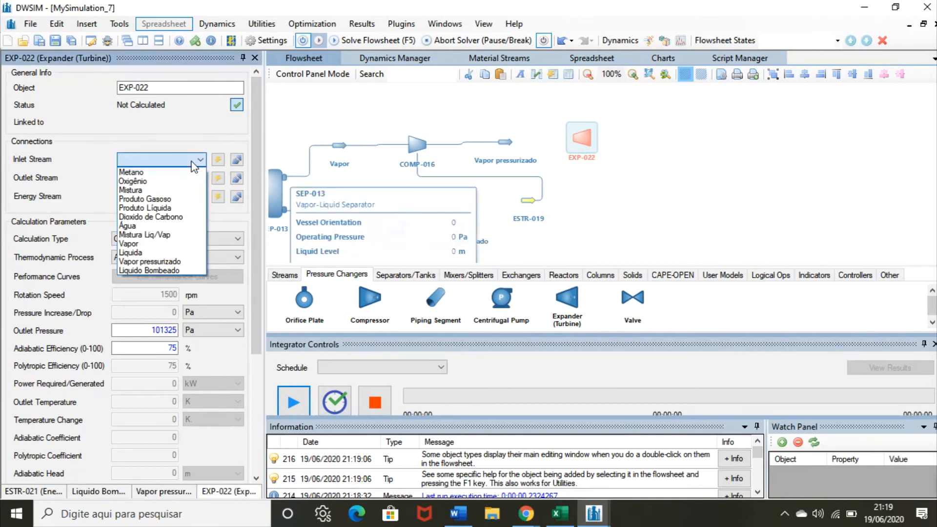
left_click(205, 261)
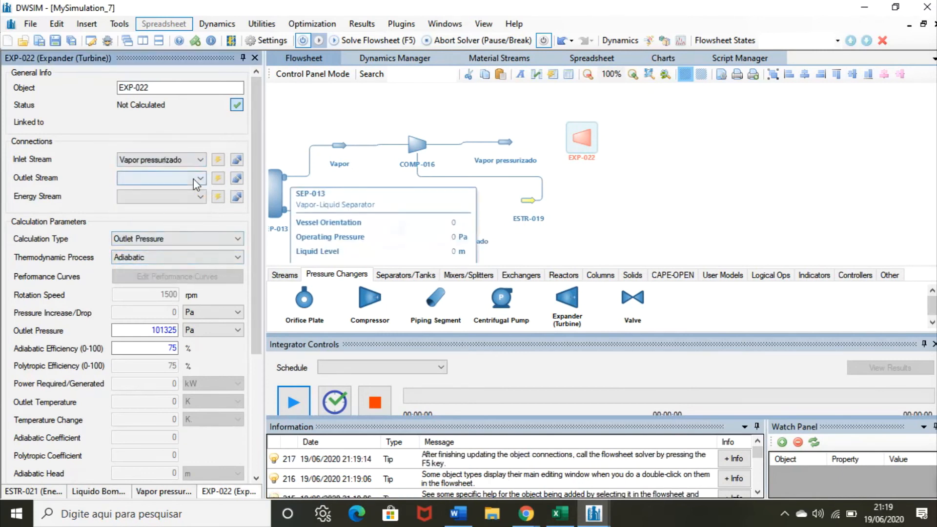
Step: Create the expander's outlet and energy streams and move the outlet stream farther from the expander
left_click(219, 179)
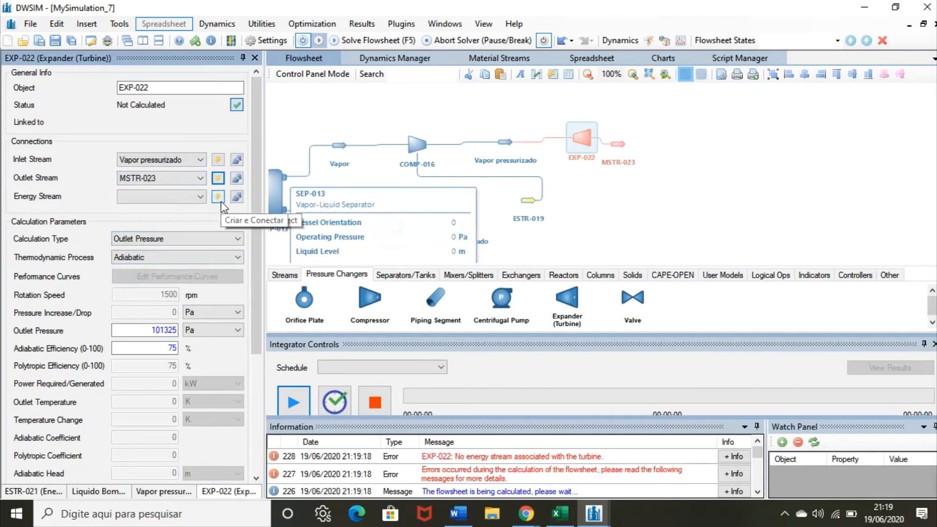
left_click(219, 199)
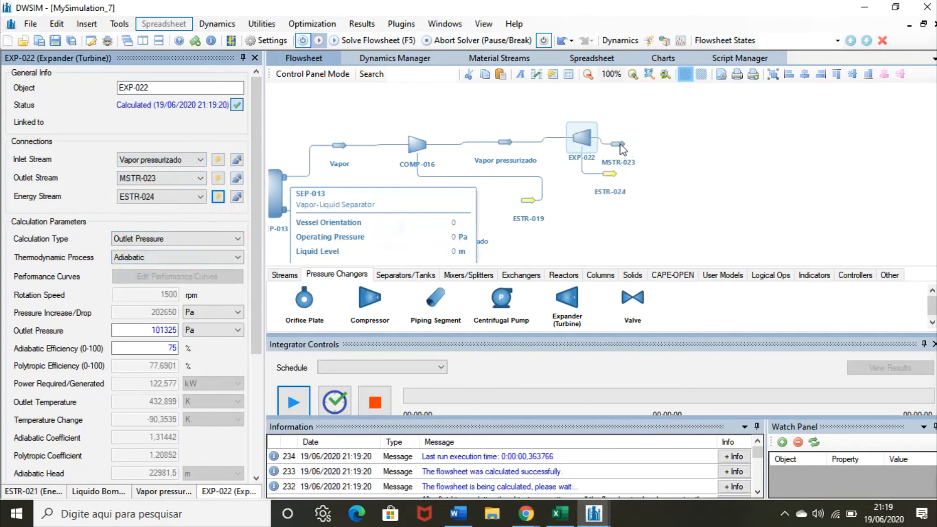
left_click(660, 131)
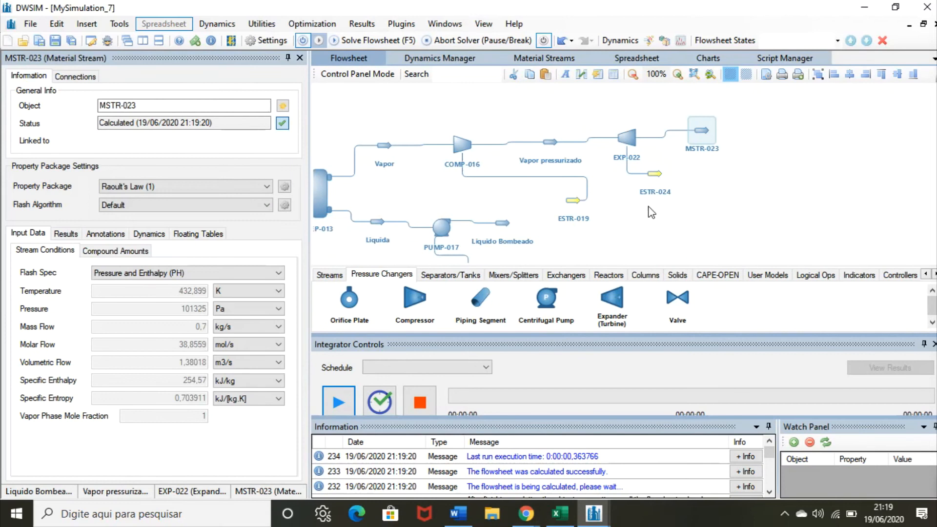
Step: Rename the expander's outlet stream Vapor despressurizado
left_click(291, 122)
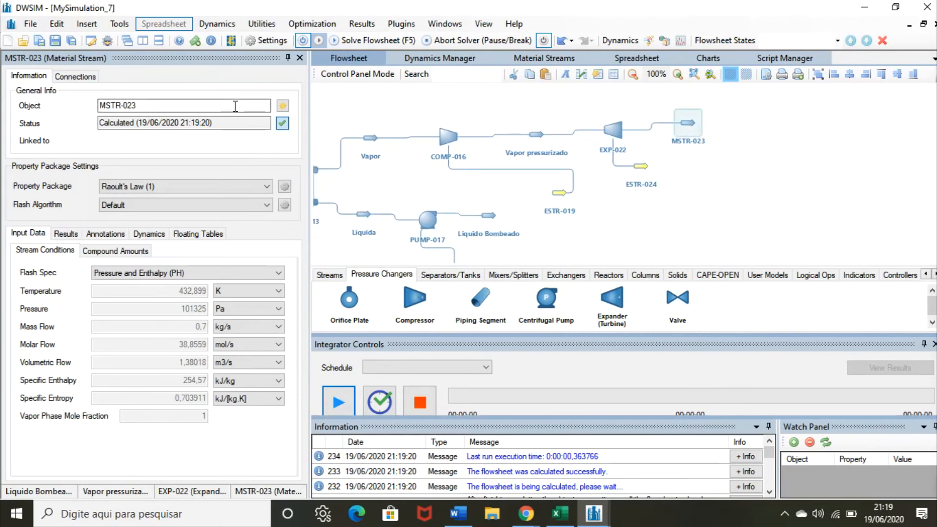
type("Vap")
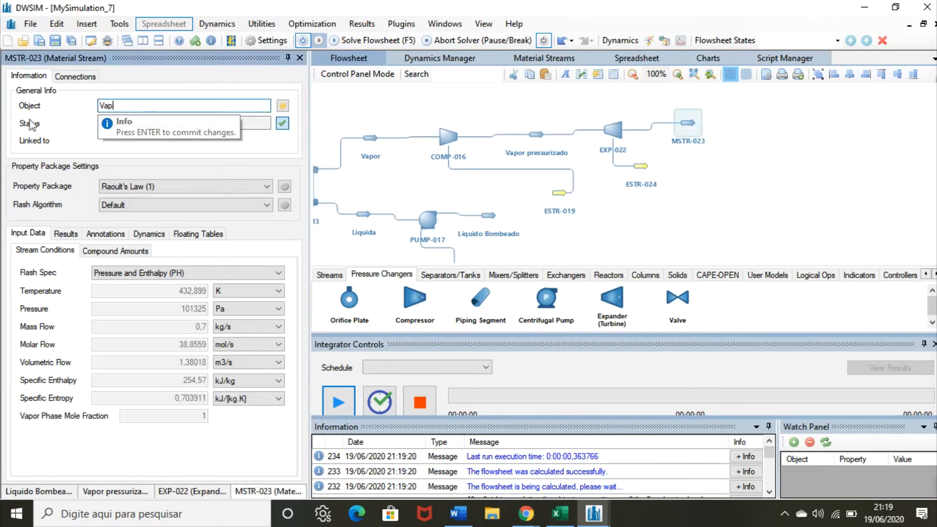
type("or despre")
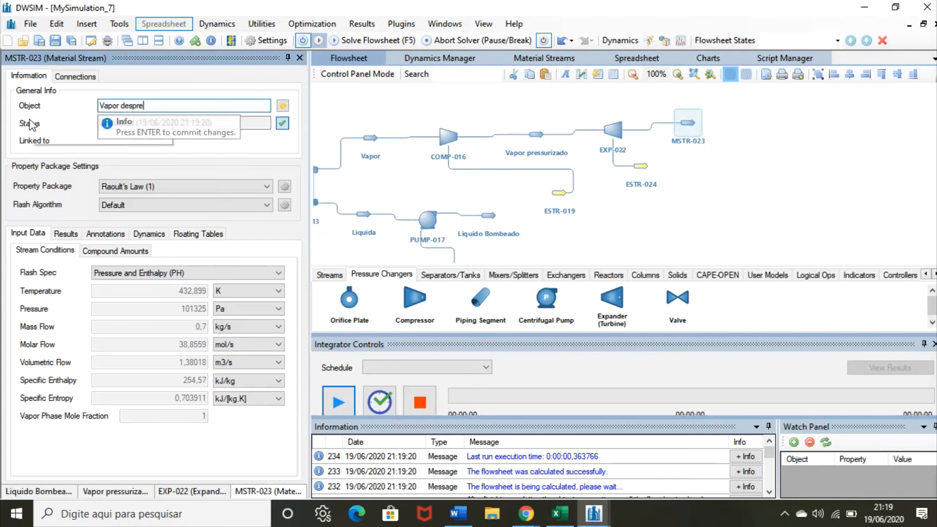
type("ssurizado")
key("Return")
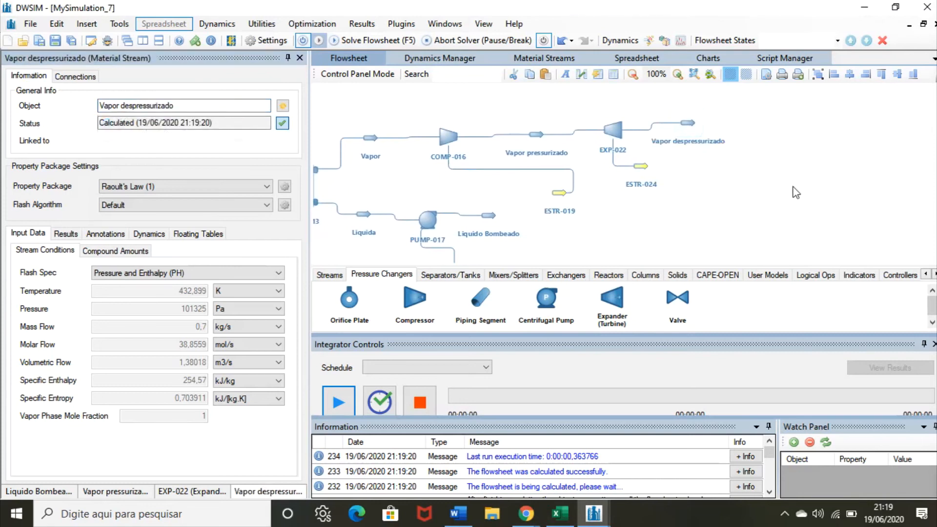
Step: Change the expander's calculation type to Pressure Increase/Decrease and set the pressure drop to 1,5 atm
left_click(794, 193)
scroll(794, 194, "up", 1)
scroll(795, 198, "down", 1)
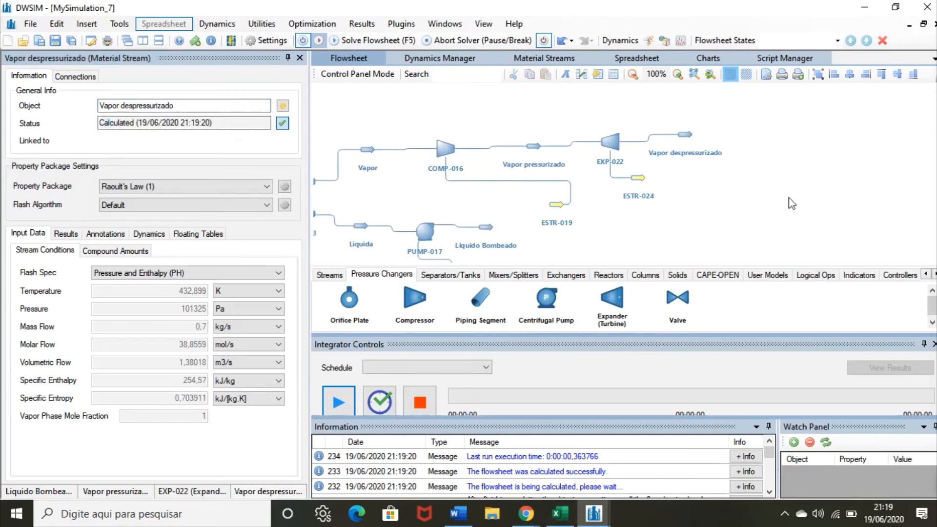
left_click(609, 146)
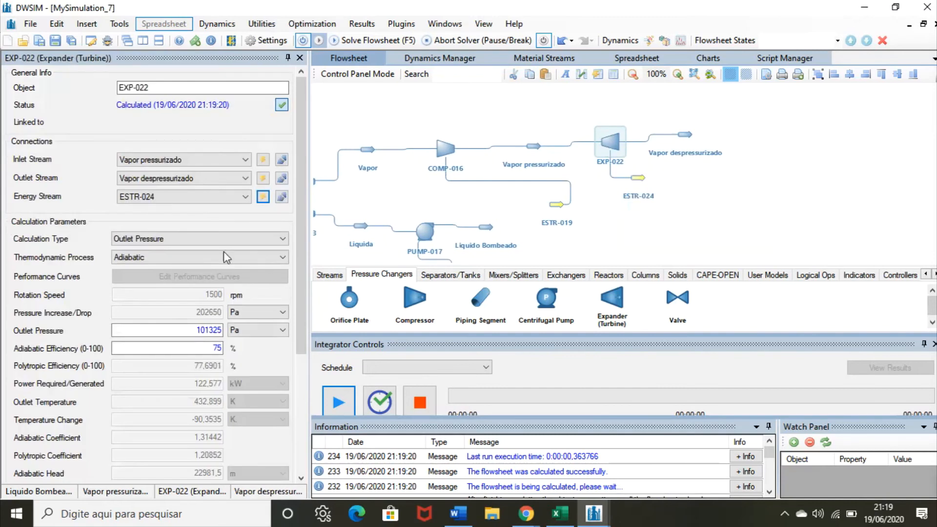
left_click(189, 237)
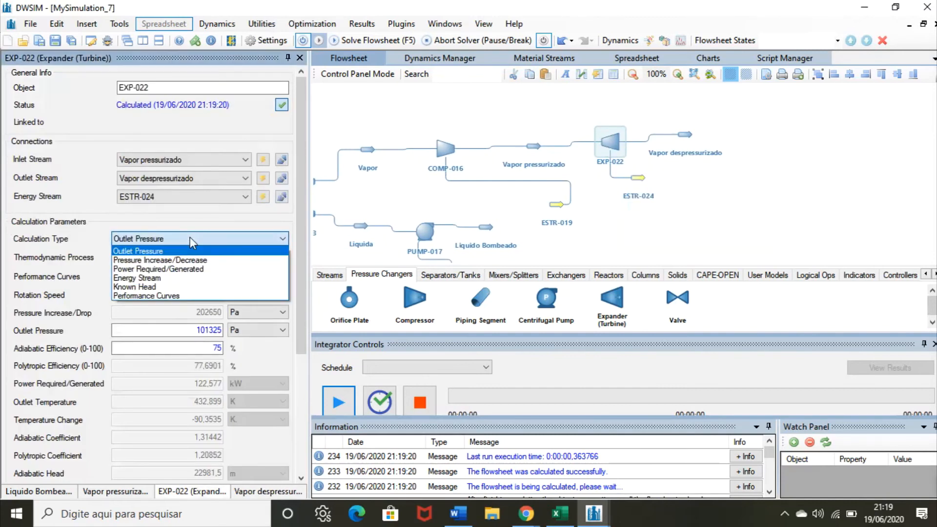
left_click(215, 260)
left_click_drag(195, 313, 321, 315)
key("BackSpace")
type("1,5")
left_click(261, 312)
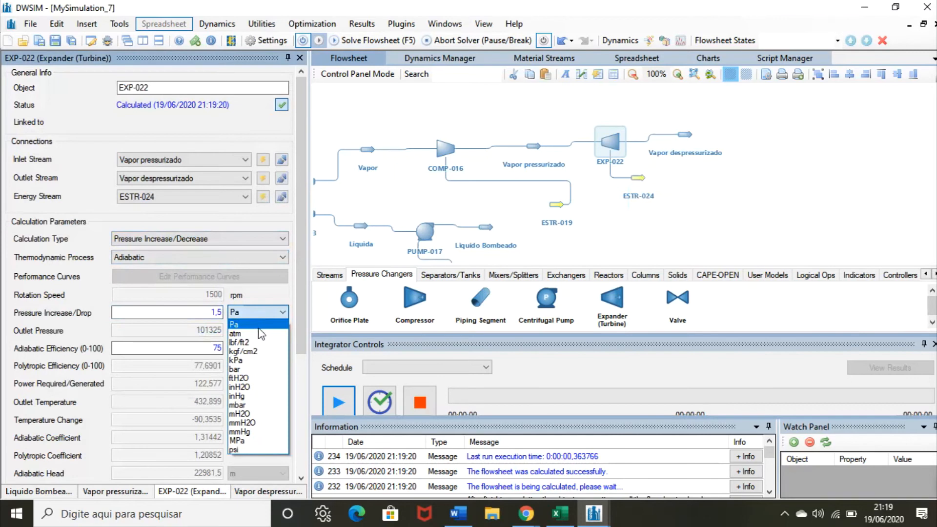
left_click(254, 331)
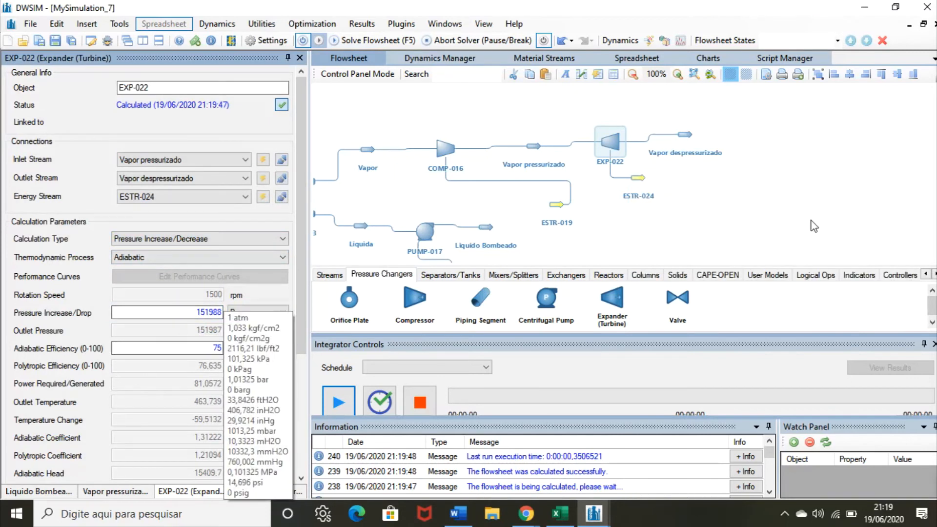
Step: Check the calculated pressure of the Vapor despressurizado stream in other units, then close its properties
left_click(693, 141)
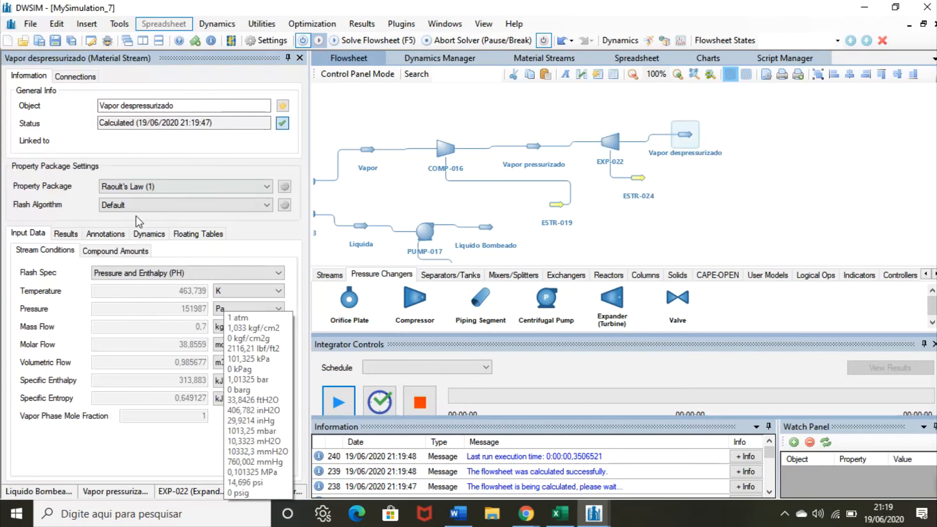
mouse_move(184, 310)
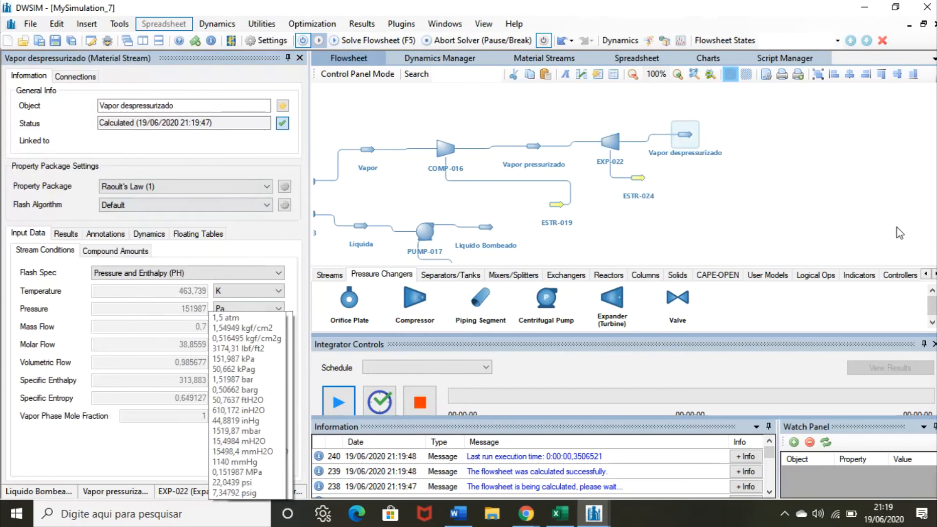
left_click(841, 225)
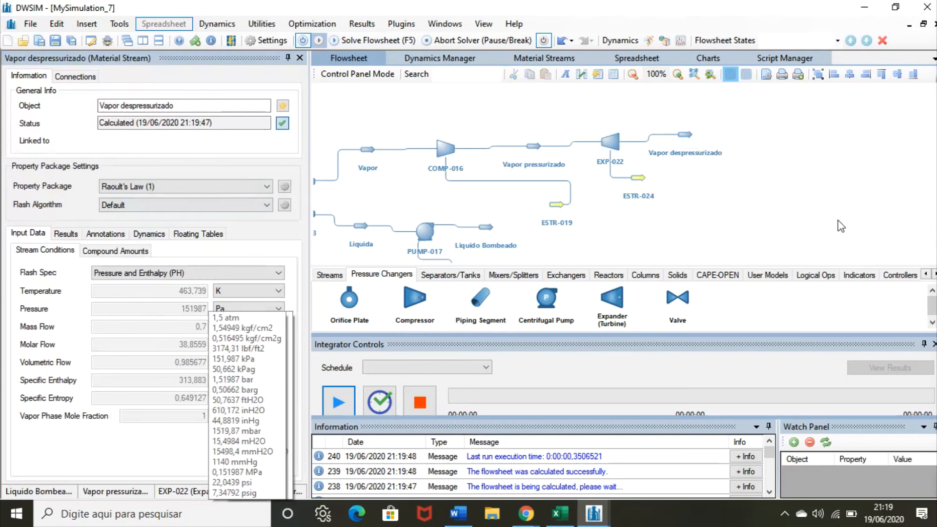
left_click(299, 58)
Step: Move the compressor's energy stream ESTR-019 close beneath the compressor, between the Vapor and Liquida lines
left_click_drag(671, 242, 703, 227)
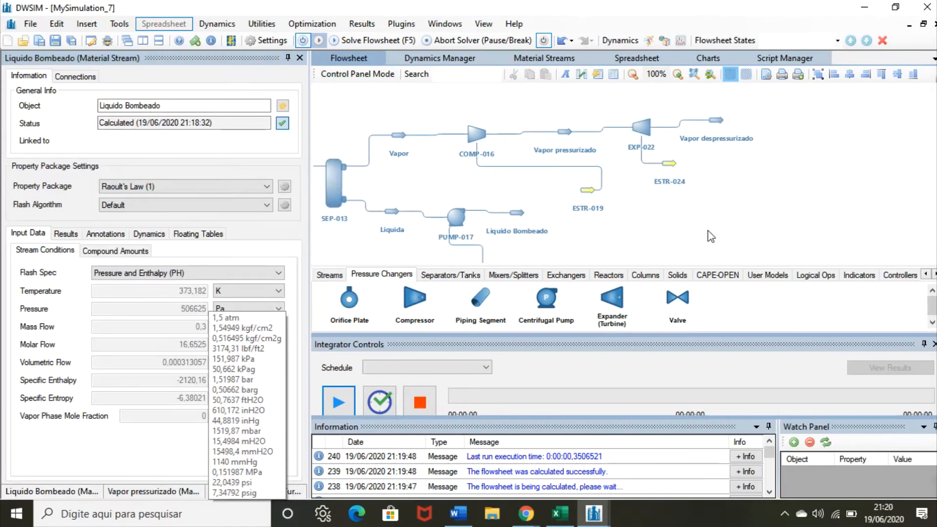
mouse_move(476, 141)
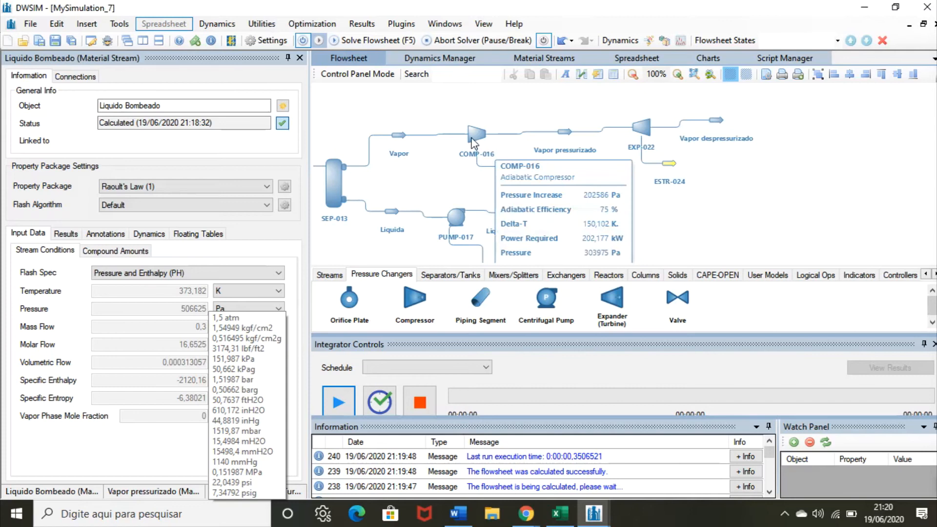
mouse_move(592, 198)
left_click_drag(593, 198, 442, 183)
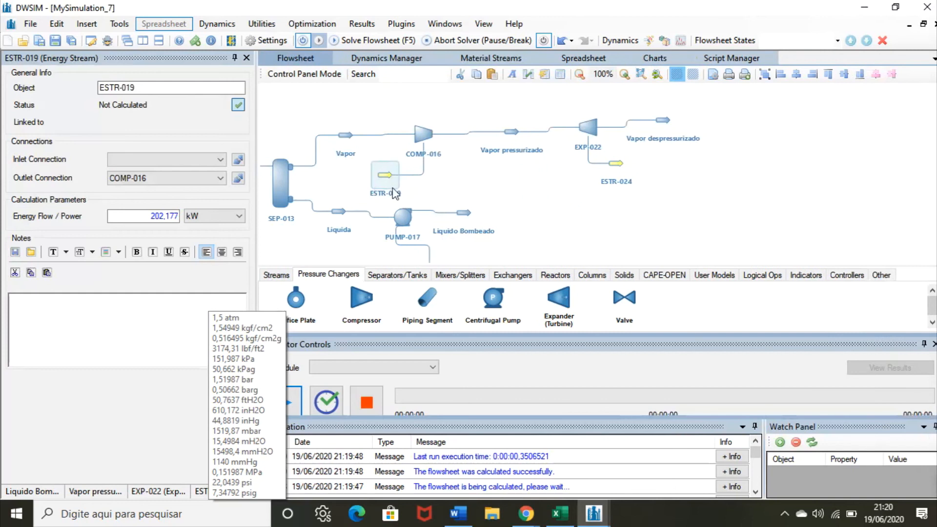
mouse_move(424, 146)
mouse_move(588, 141)
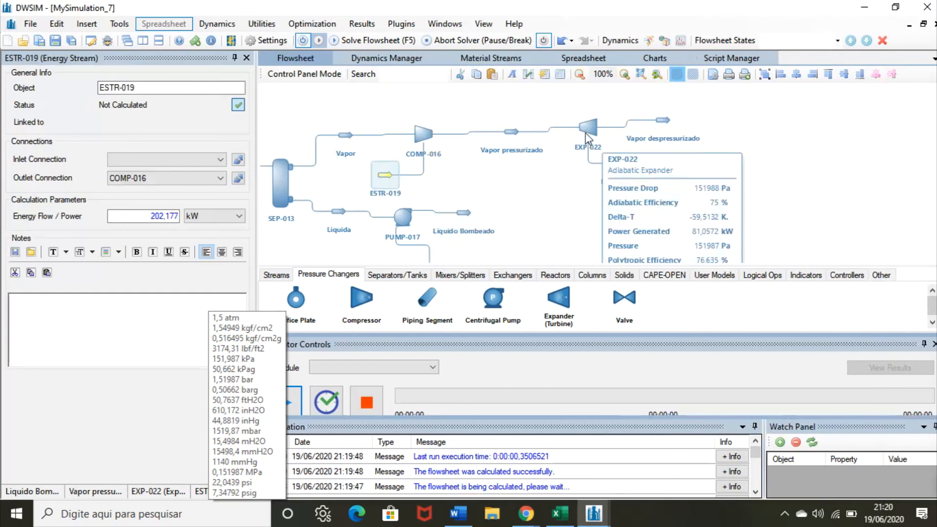
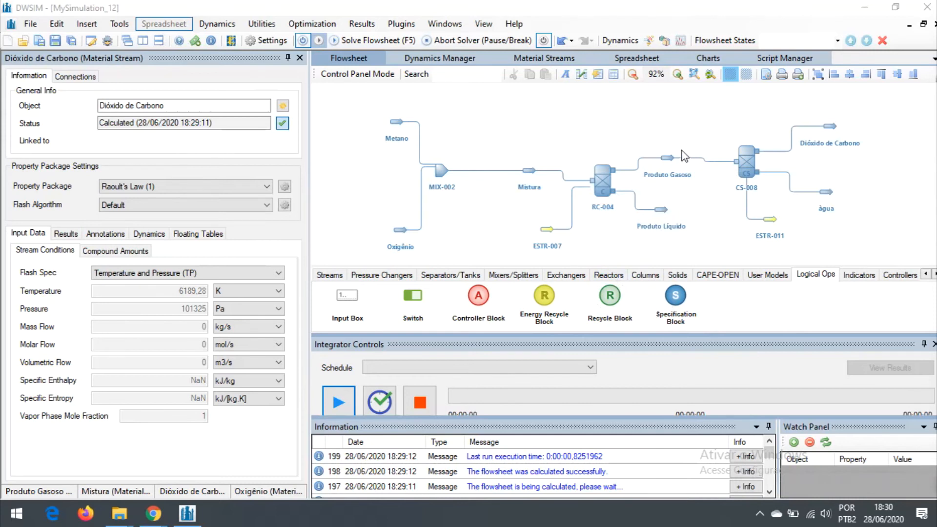
Step: Add a Specification Block to the methane combustion flowsheet, beside the Metano and Oxigênio feed streams
mouse_move(599, 191)
mouse_move(828, 132)
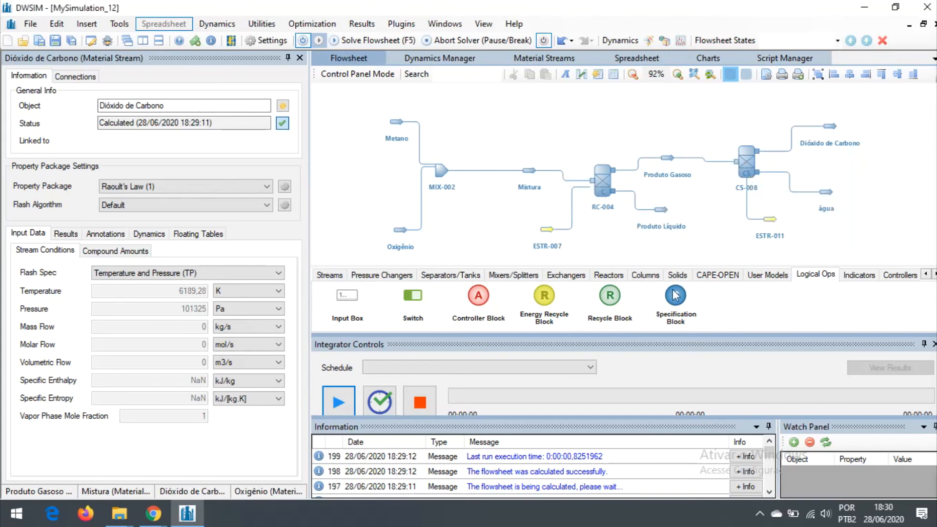
left_click_drag(674, 298, 348, 159)
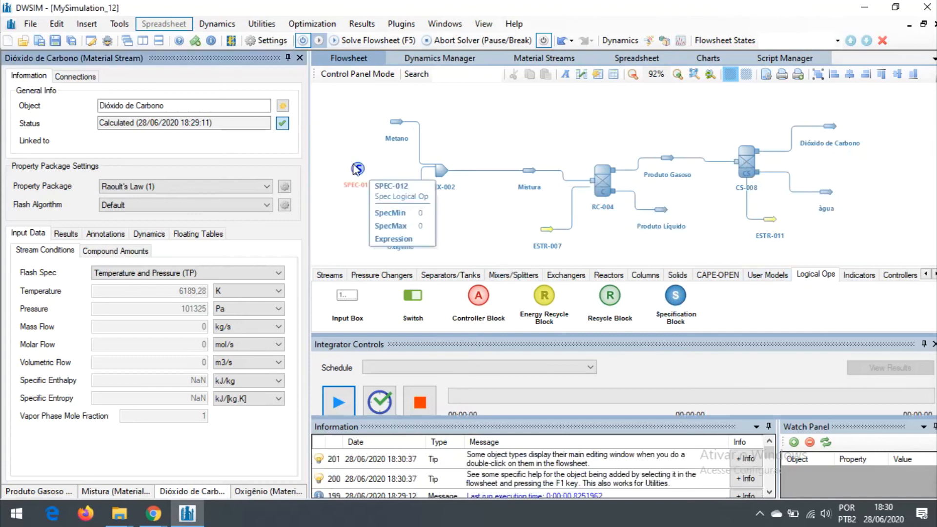
left_click_drag(526, 133, 561, 135)
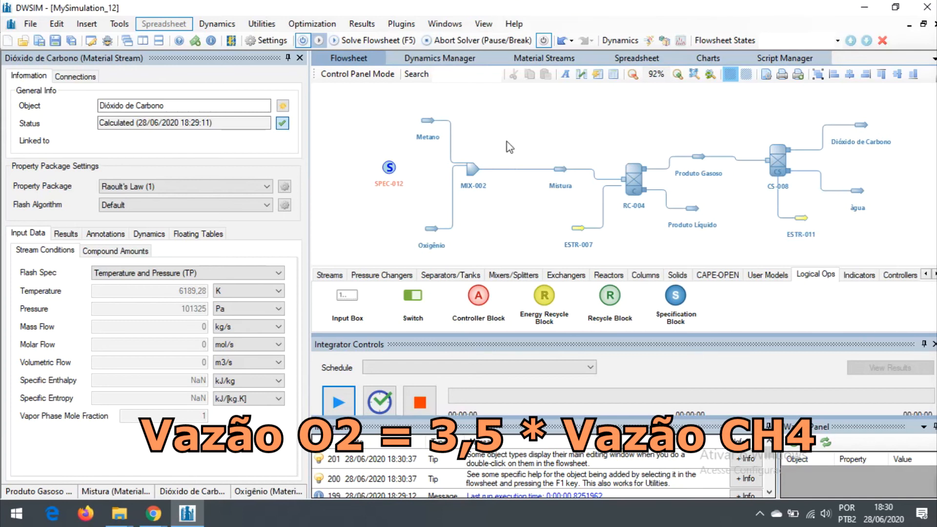
Step: Set the specification block's source object to Metano and its source property to Molar Flow
left_click(389, 168)
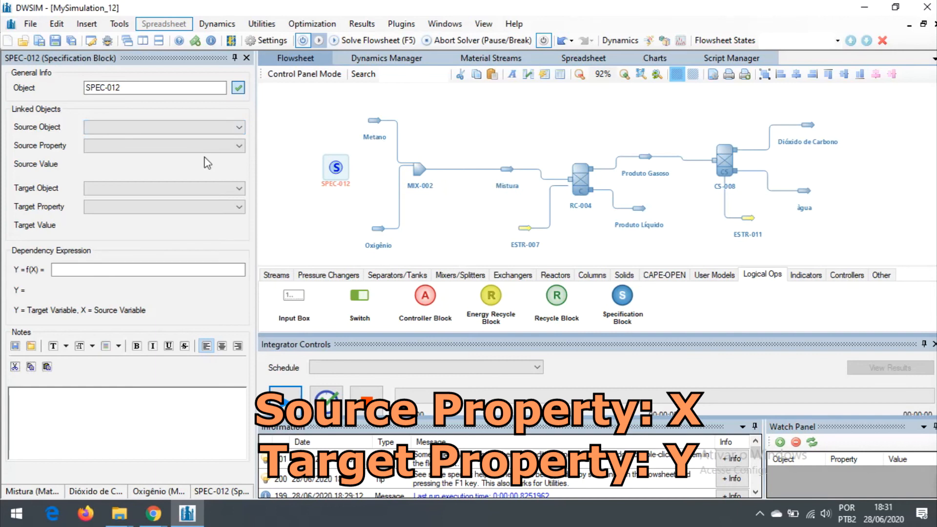
left_click(152, 128)
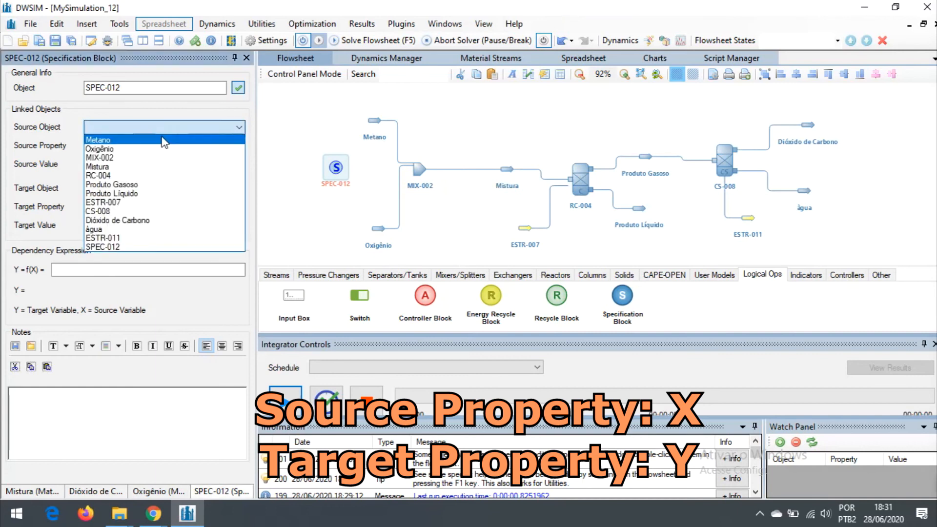
left_click(162, 140)
left_click(161, 147)
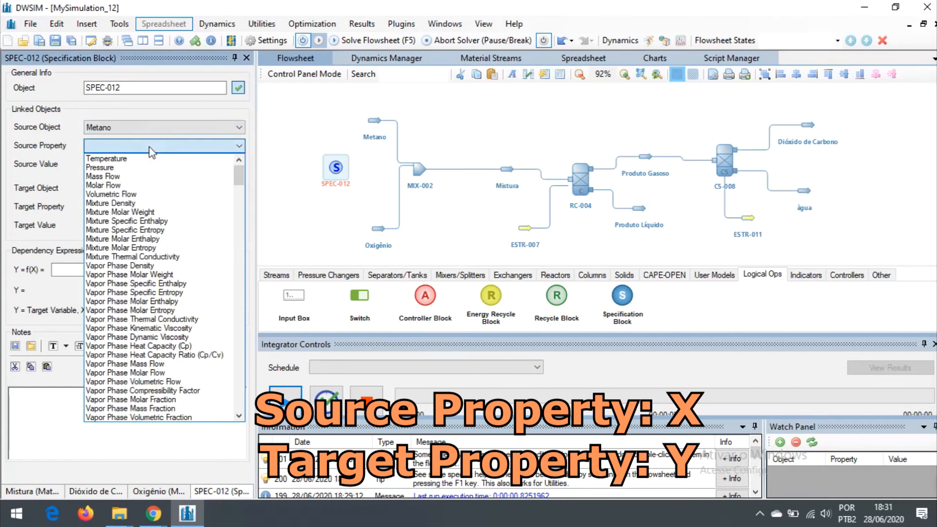
left_click(181, 186)
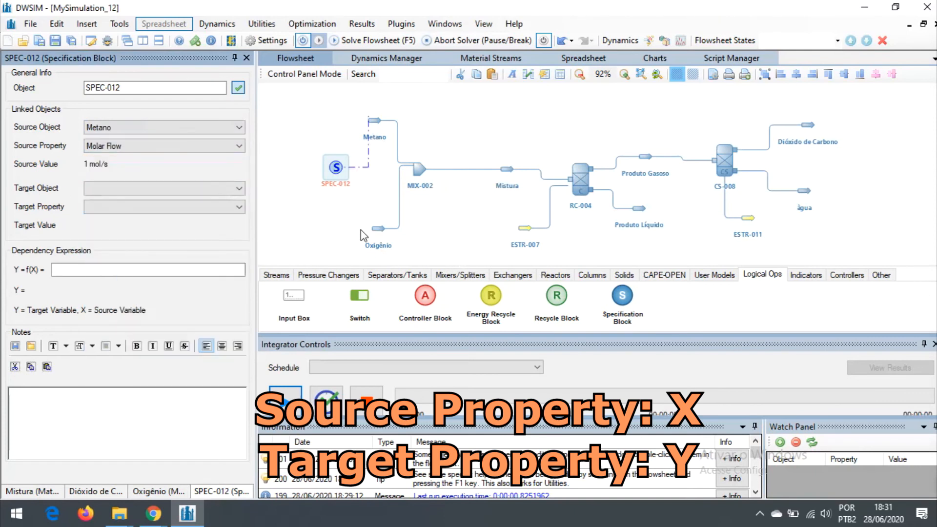
Step: Set the specification block's target object to Oxigênio and its target property to Molar Flow
left_click(140, 188)
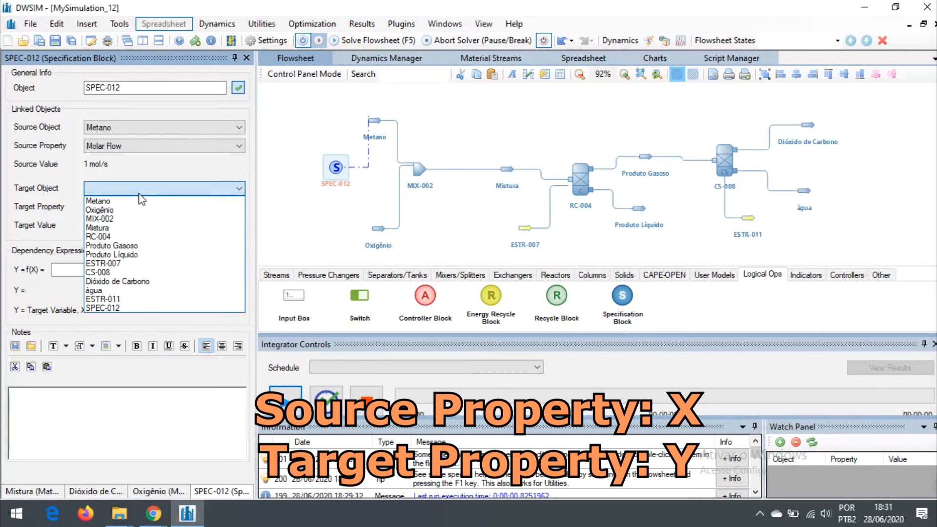
left_click(131, 210)
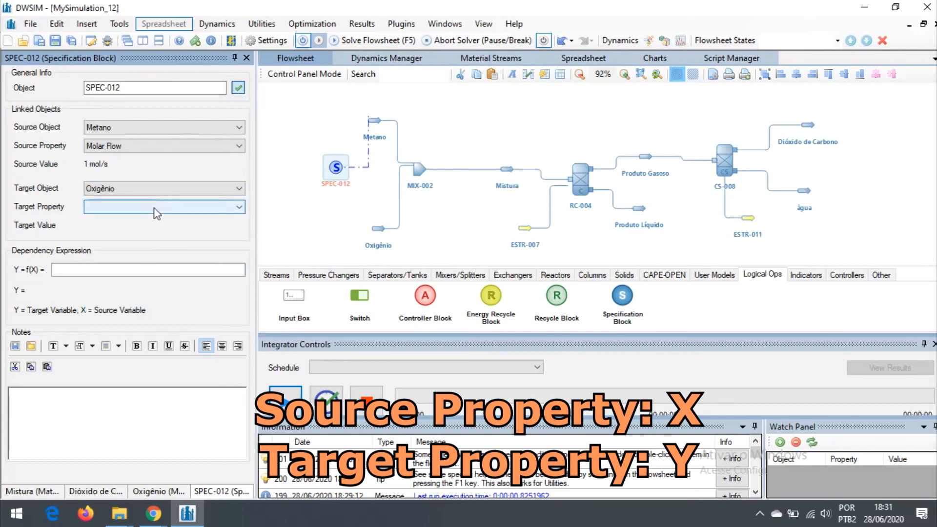
left_click(128, 212)
left_click(155, 247)
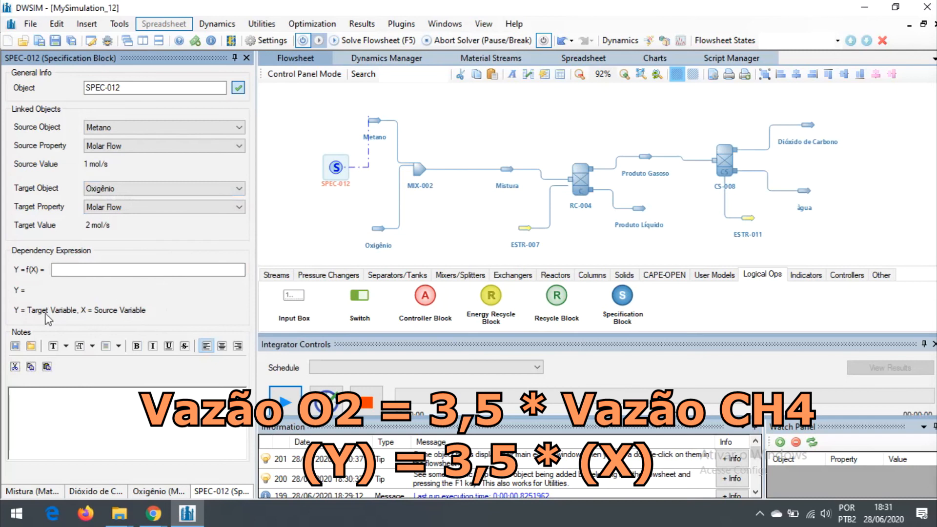
Step: Enter 3,5*X as the specification block's dependency expression and force a recalculation of the flowsheet
left_click(64, 270)
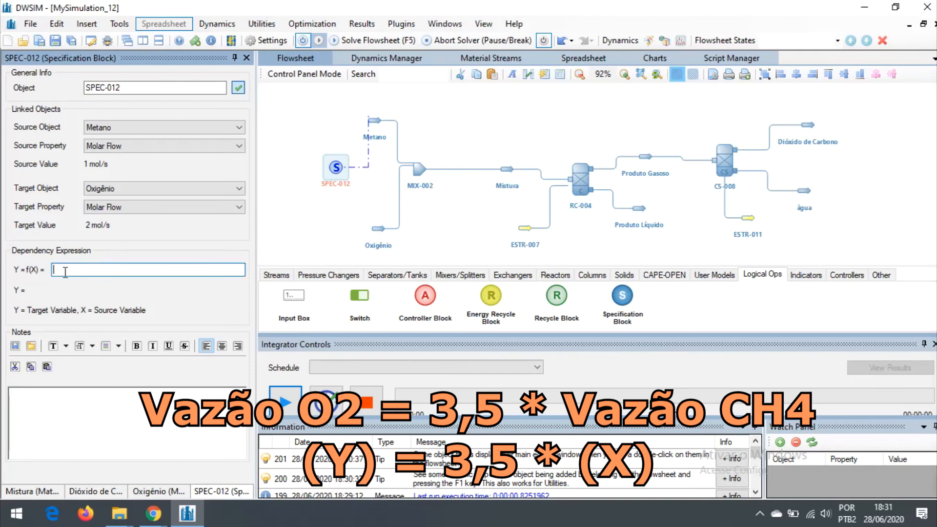
type("3,5*X")
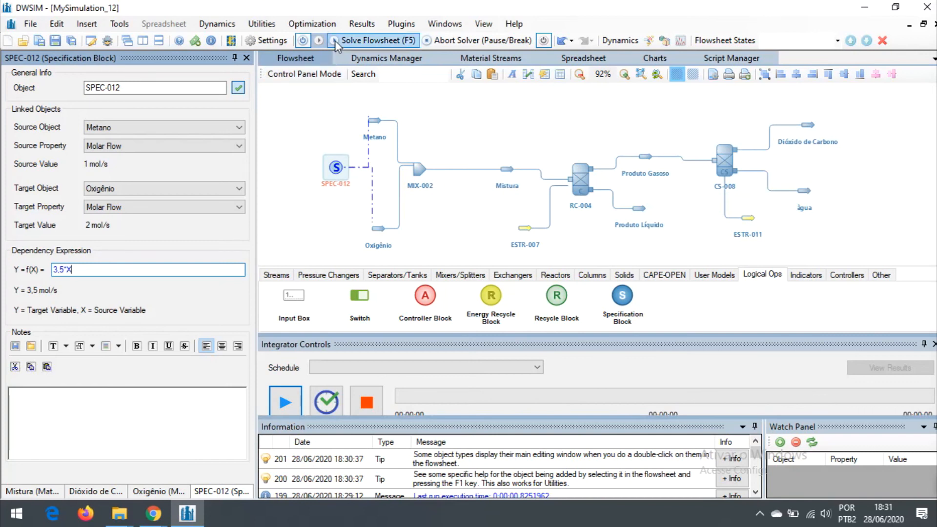
left_click(320, 40)
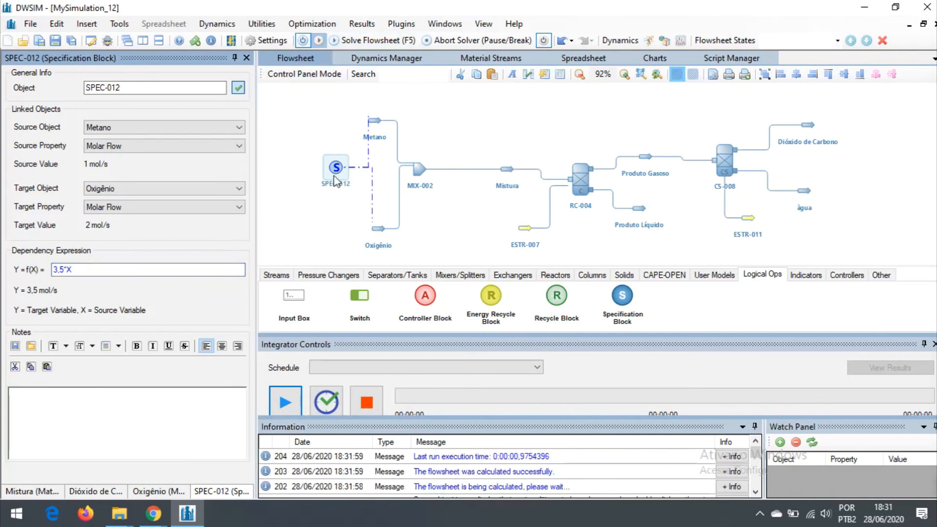
Step: Shift the specification block slightly away from the feed streams and check the molar flow of the Oxigênio stream
left_click_drag(331, 177, 323, 182)
left_click(375, 228)
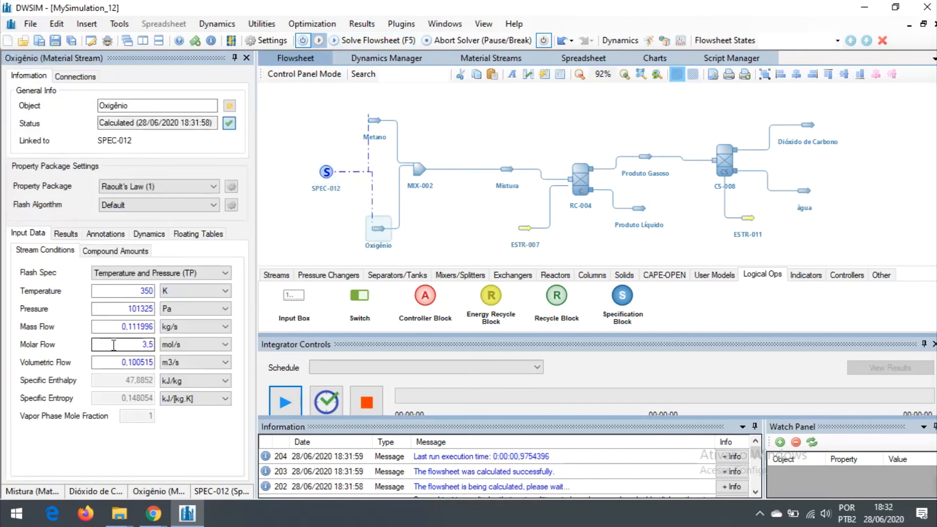
right_click(135, 348)
mouse_move(328, 172)
Step: Set the conversion of the Queima de Metano reaction to 90 % and force a recalculation of the flowsheet
left_click(276, 40)
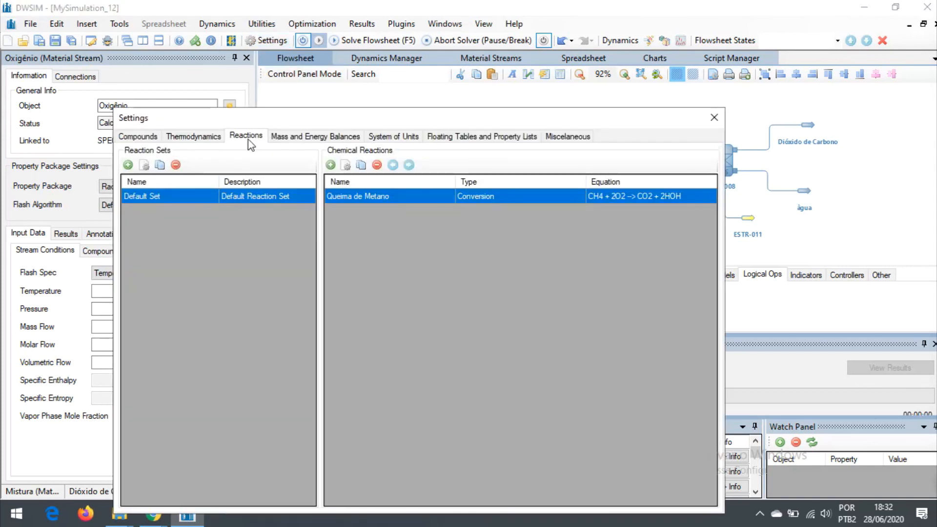
double_click(383, 200)
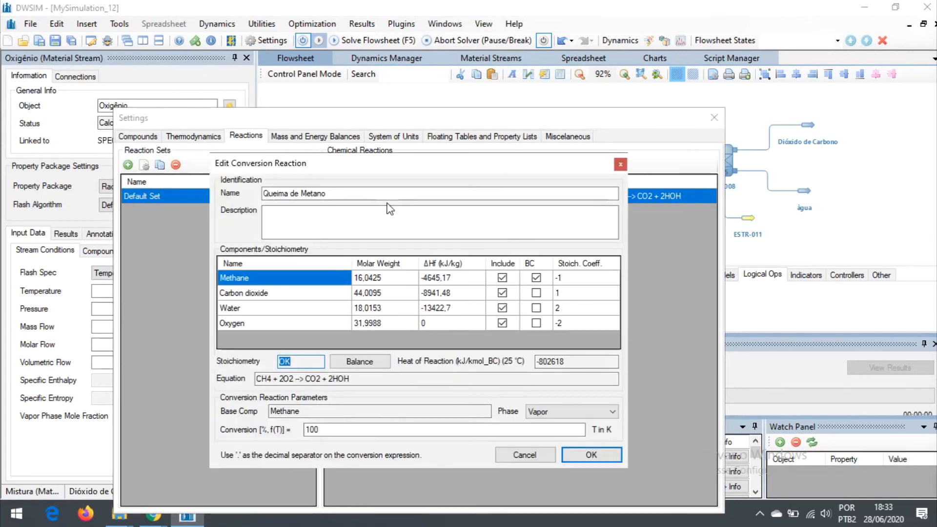
double_click(309, 430)
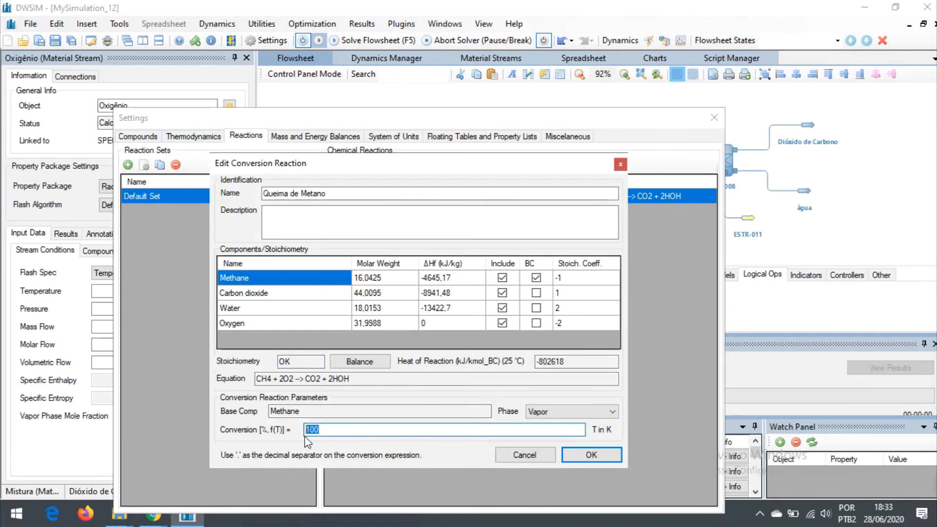
key("BackSpace")
type("90")
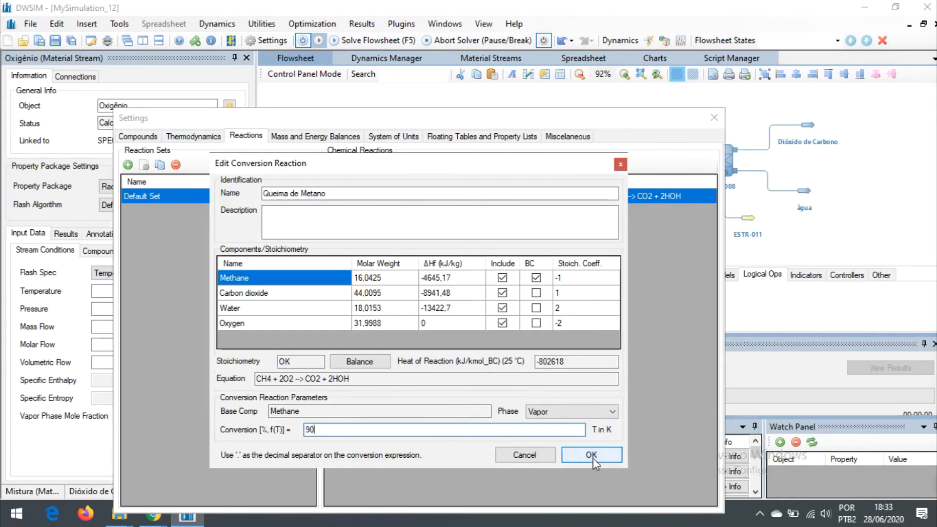
left_click(592, 458)
left_click(714, 118)
left_click(320, 41)
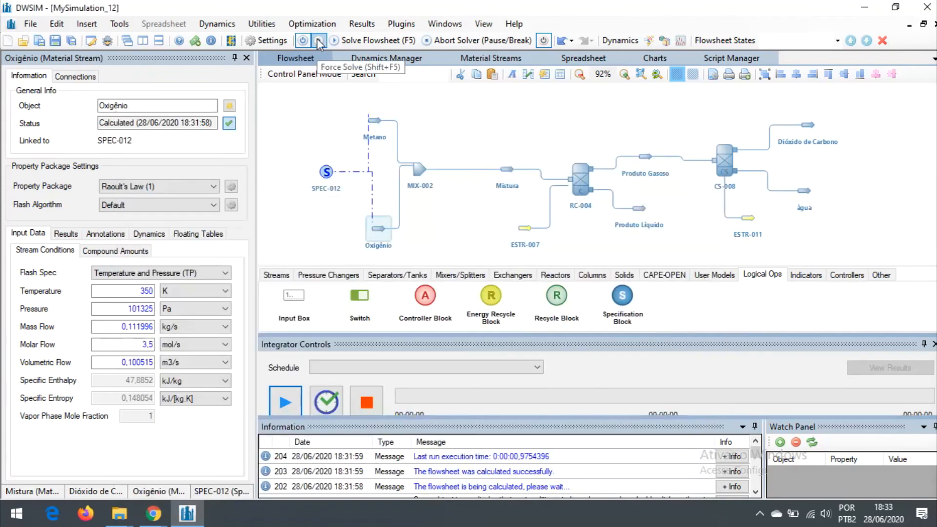
Step: Enter separation factors of 100 % for methane and 0 % for carbon dioxide in the compound separator CS-008
left_click(796, 142)
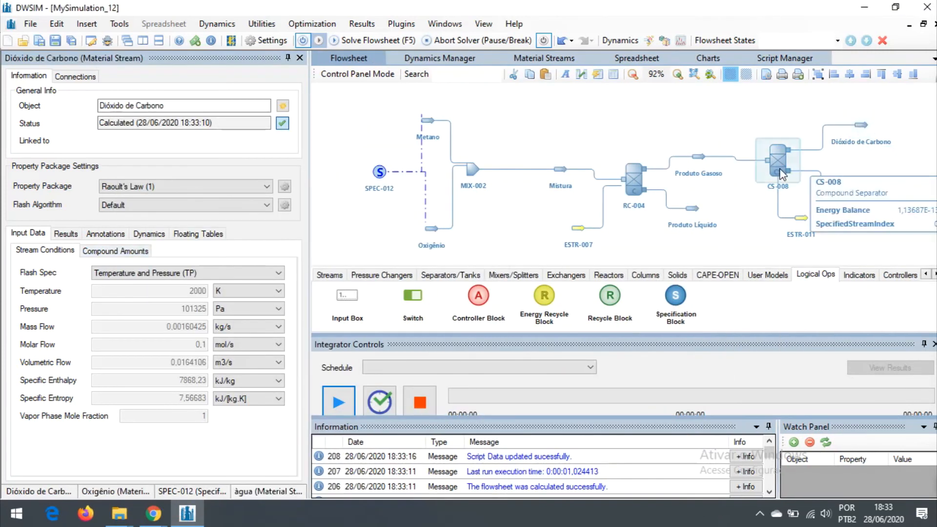
left_click(782, 172)
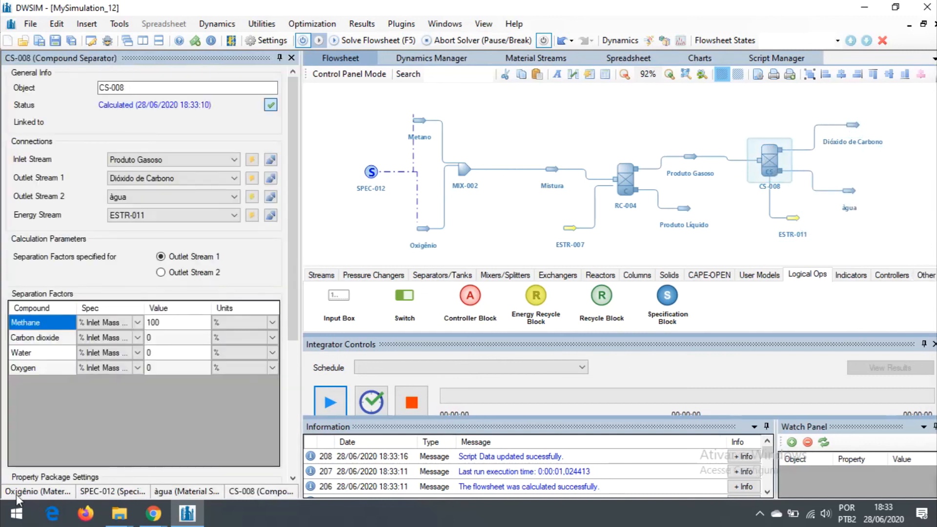
left_click(204, 323)
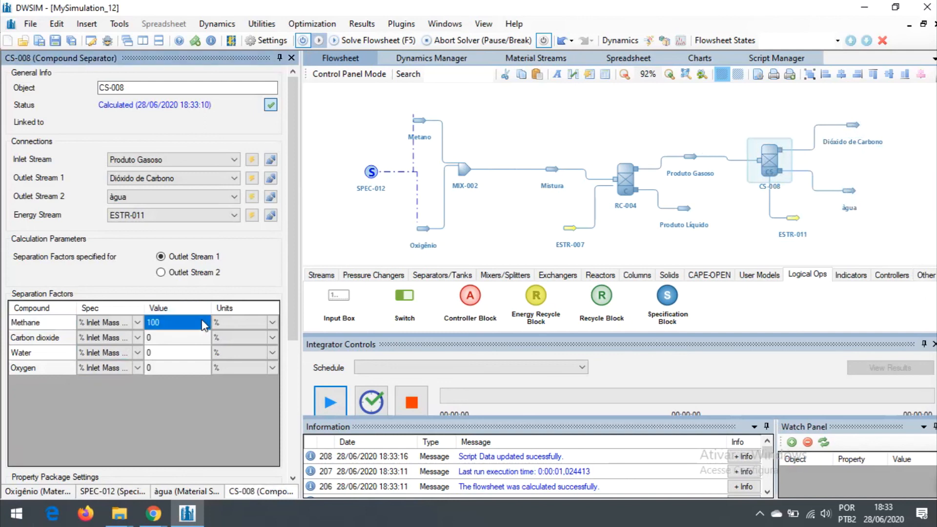
type("100")
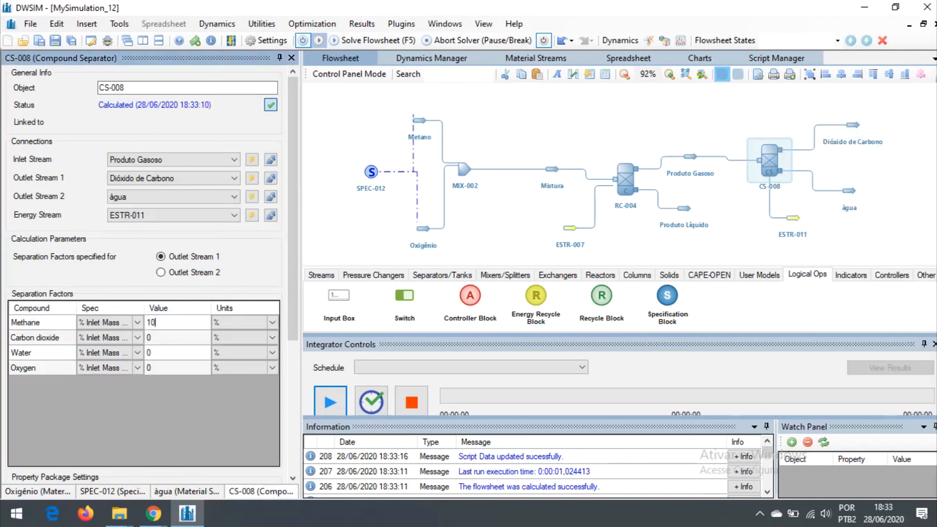
key("Return")
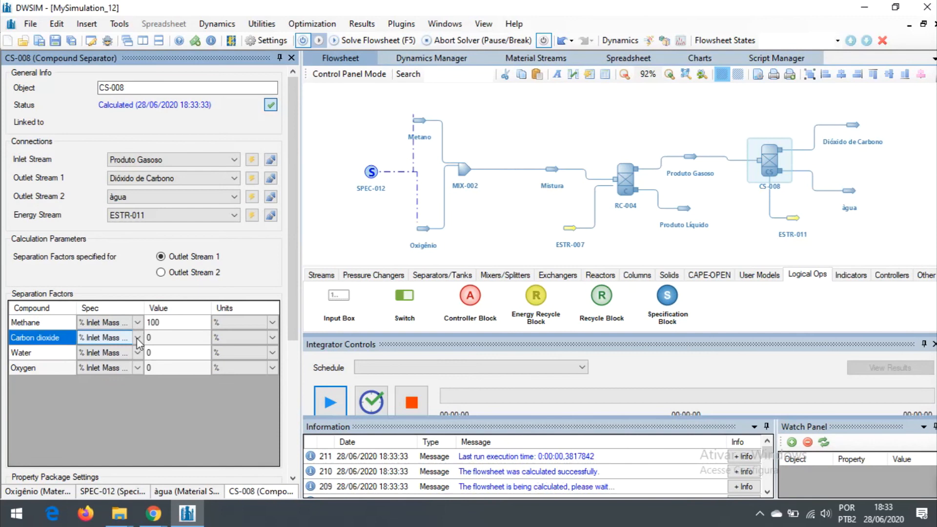
left_click(163, 341)
type("0")
key("Return")
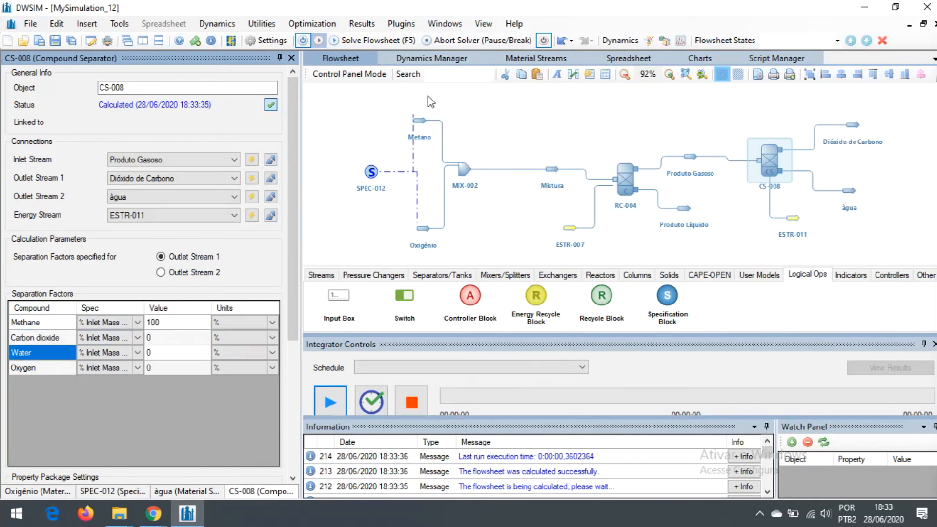
Step: Force a recalculation of the flowsheet and open the Dióxido de Carbono stream's conditions
left_click(320, 44)
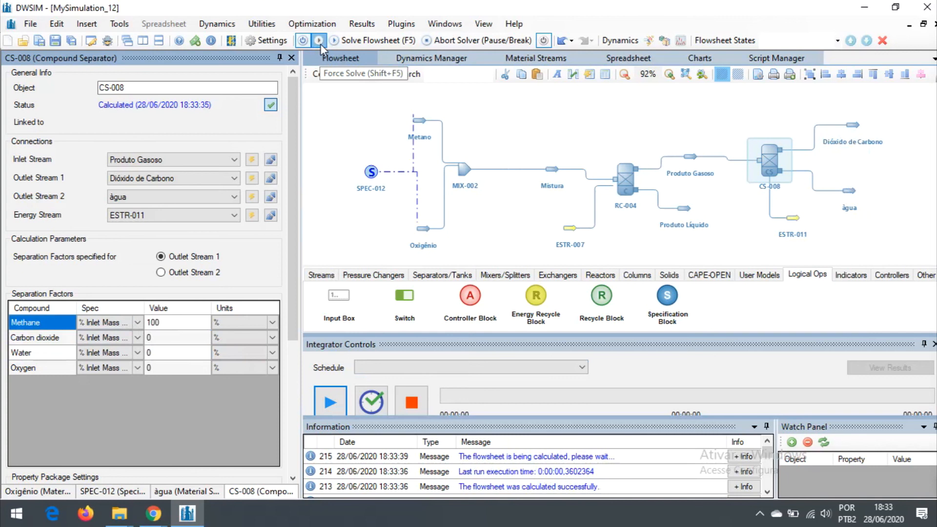
left_click(854, 137)
left_click(851, 127)
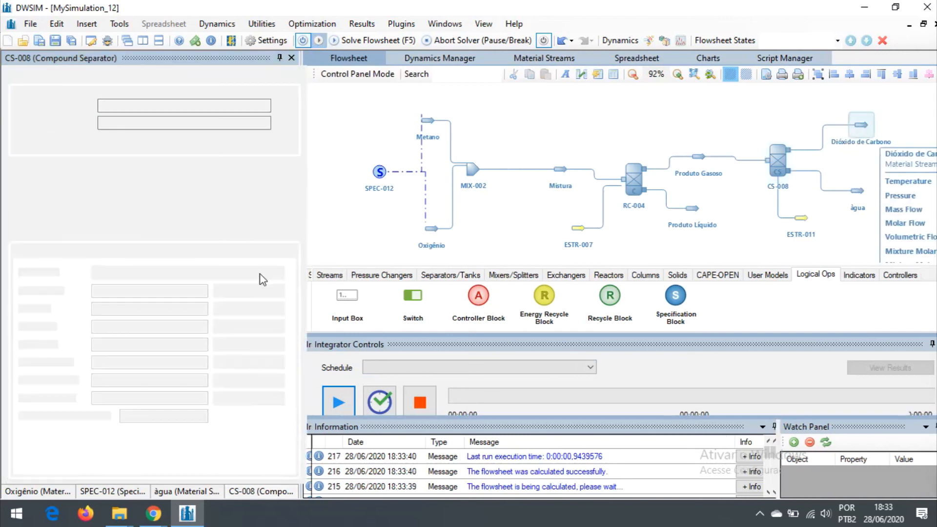
Step: Check the compound amounts and the stream conditions of the Dióxido de Carbono stream
left_click(115, 251)
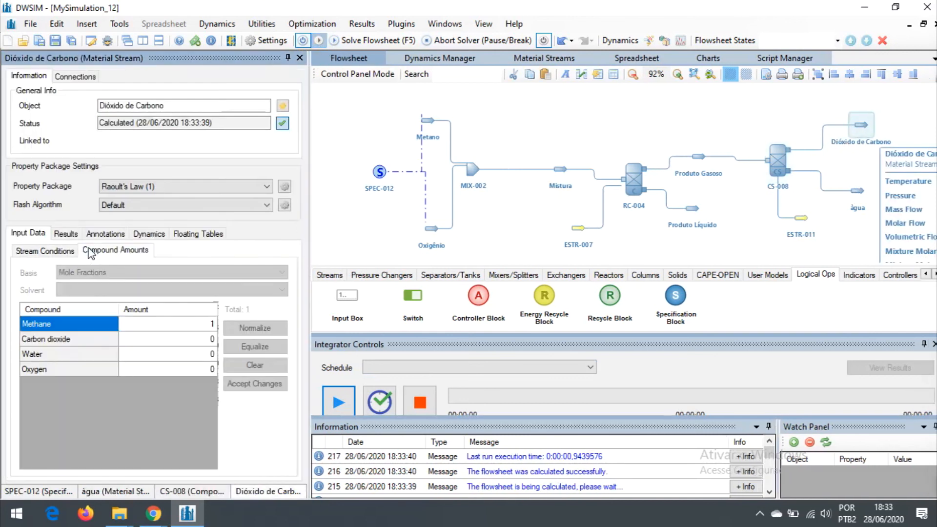
left_click(60, 255)
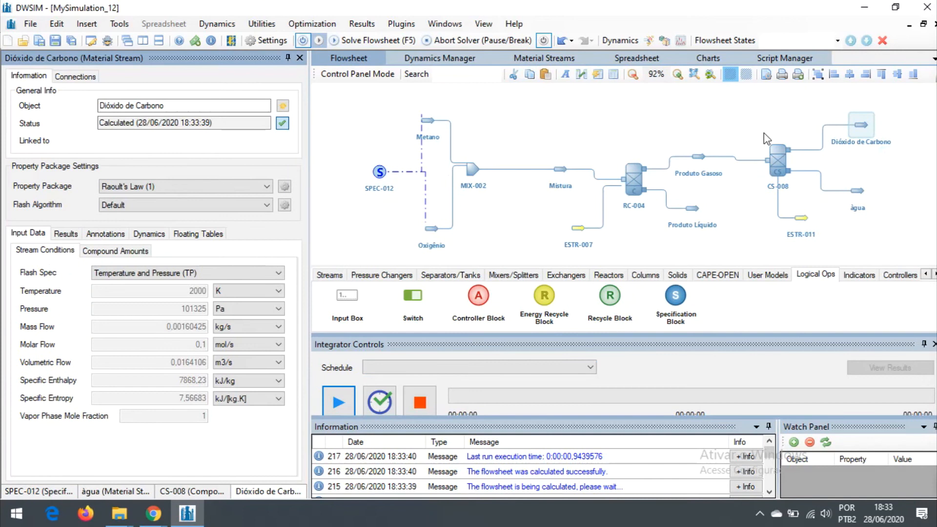
left_click(838, 169)
left_click_drag(834, 165, 819, 164)
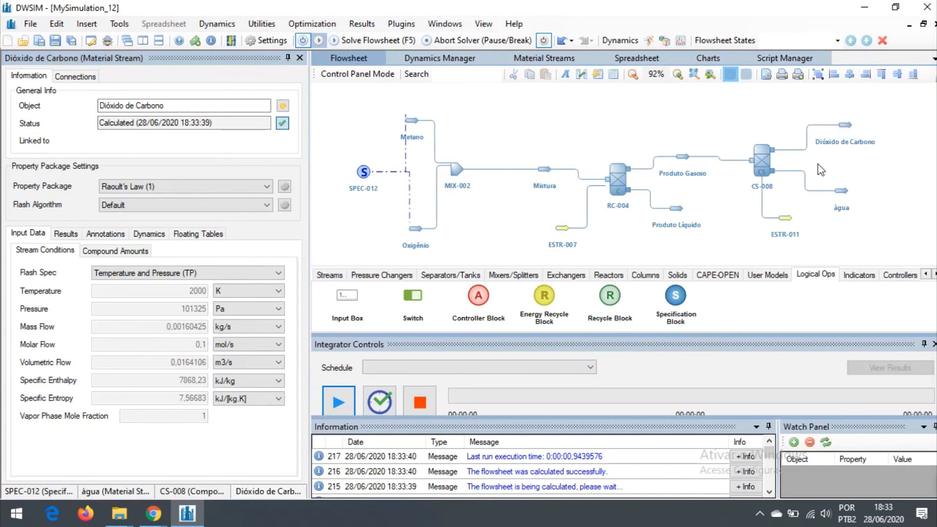
Step: Rename the Dióxido de Carbono stream as "Metano reciclado"
left_click(843, 126)
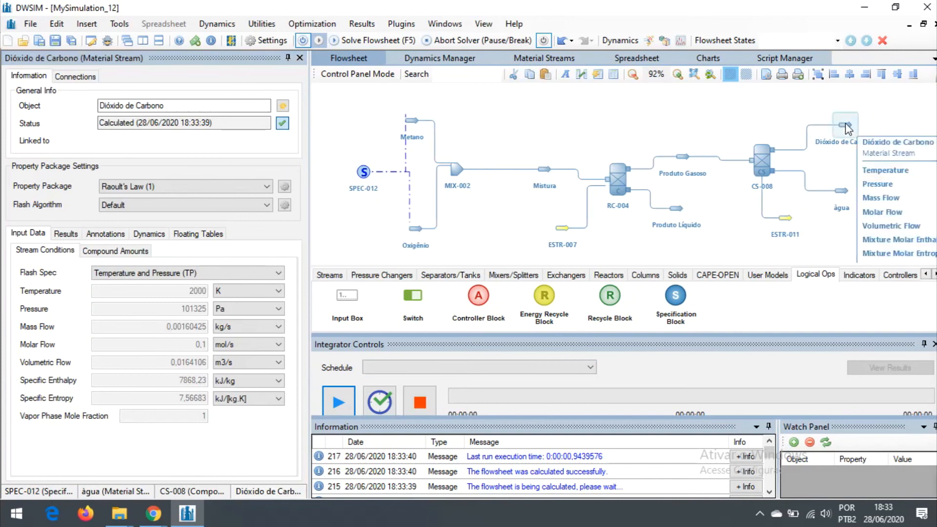
triple_click(172, 106)
key("BackSpace")
type("METAN")
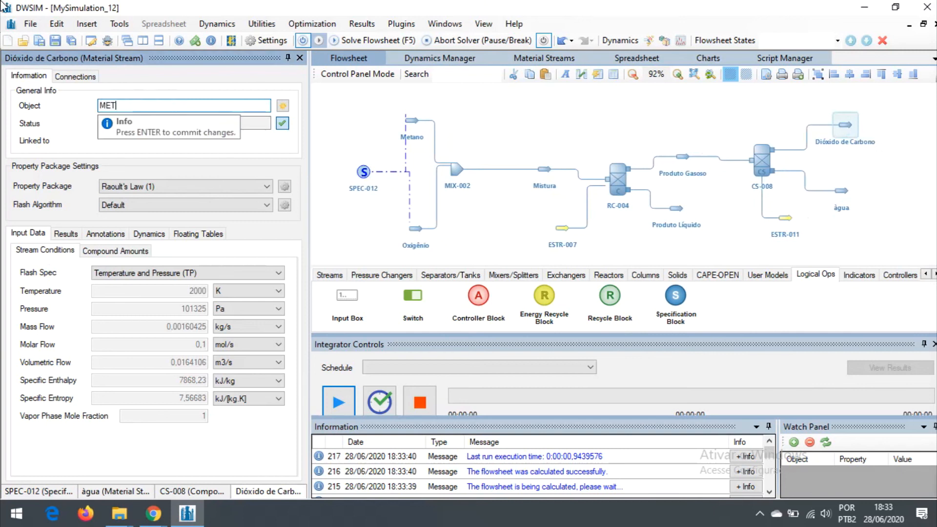
key("BackSpace")
key("BackSpace")
key("BackSpace")
key("BackSpace")
type("rano")
key("BackSpace")
key("BackSpace")
key("BackSpace")
key("BackSpace")
type("etano reciclado")
key("Return")
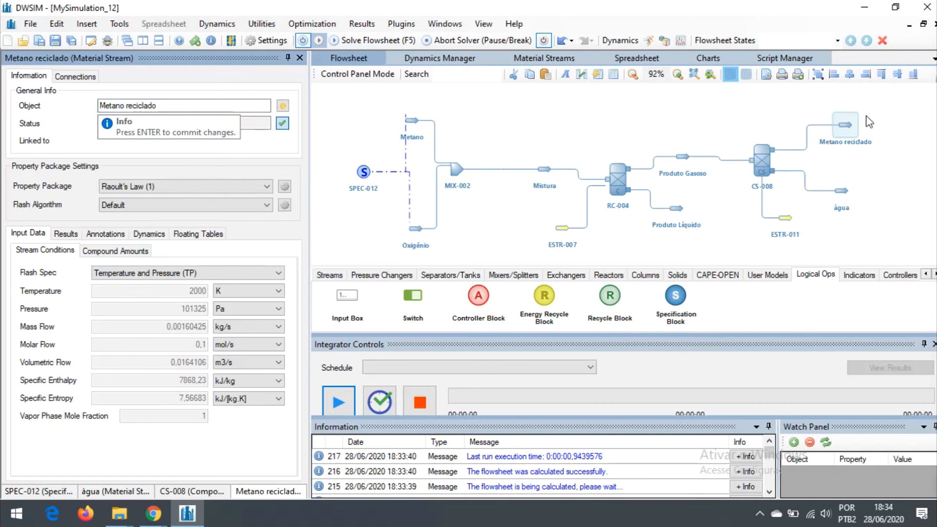
Step: Rename the água stream as "Produto Final" and shift it slightly away from separator CS-008
left_click(843, 190)
double_click(109, 105)
key("BackSpace")
type("P")
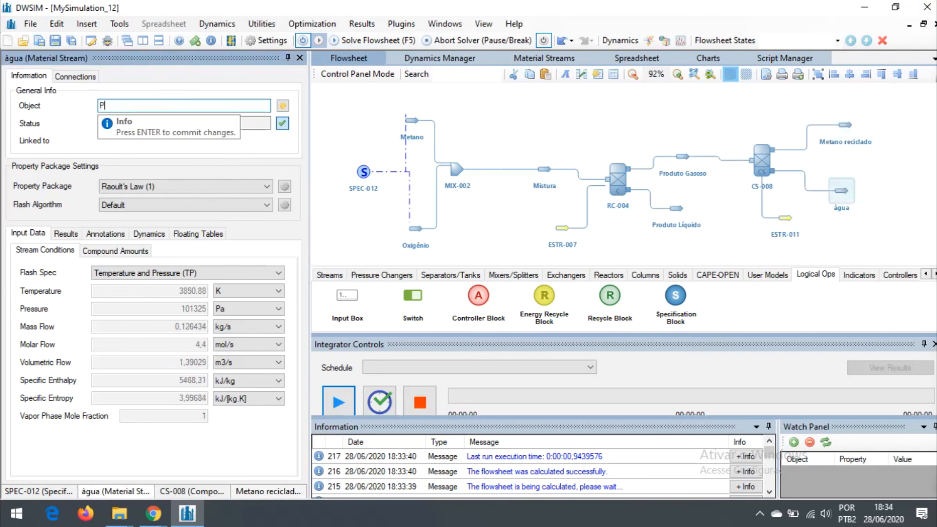
type("roduto ")
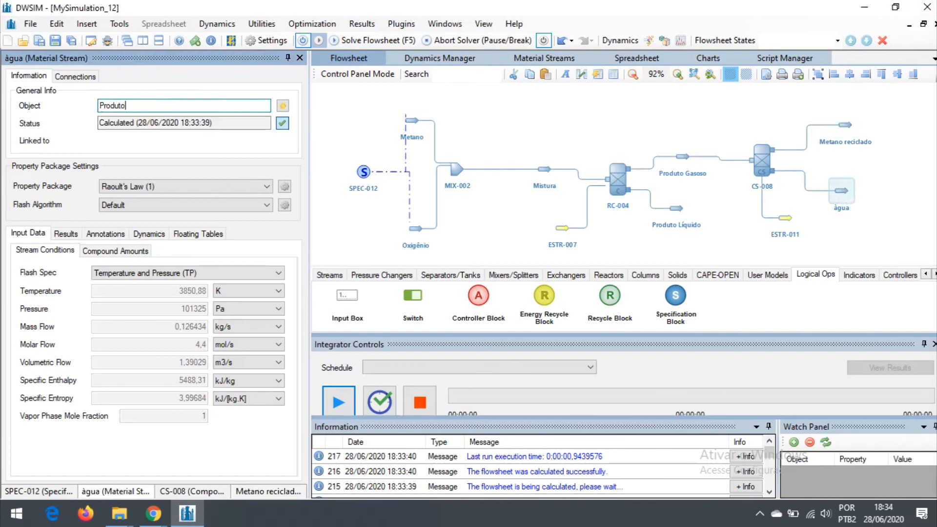
type("Final")
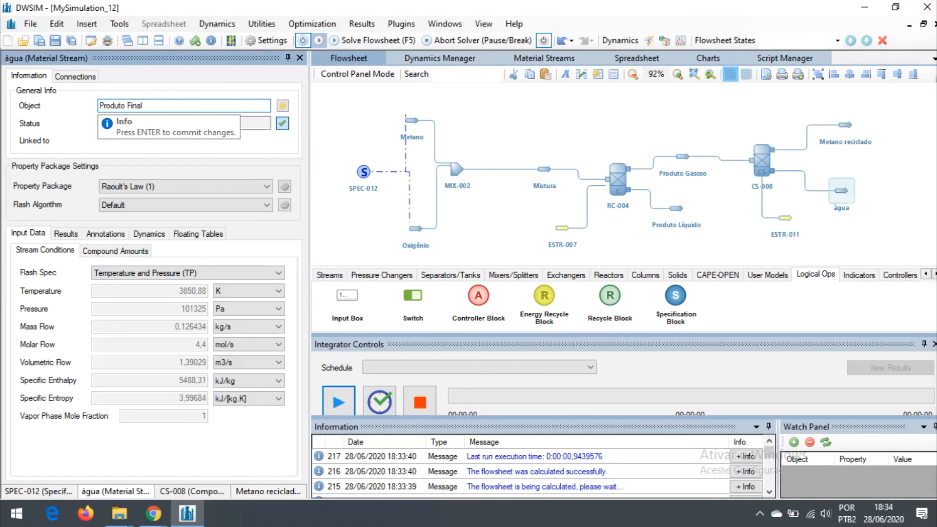
key("Return")
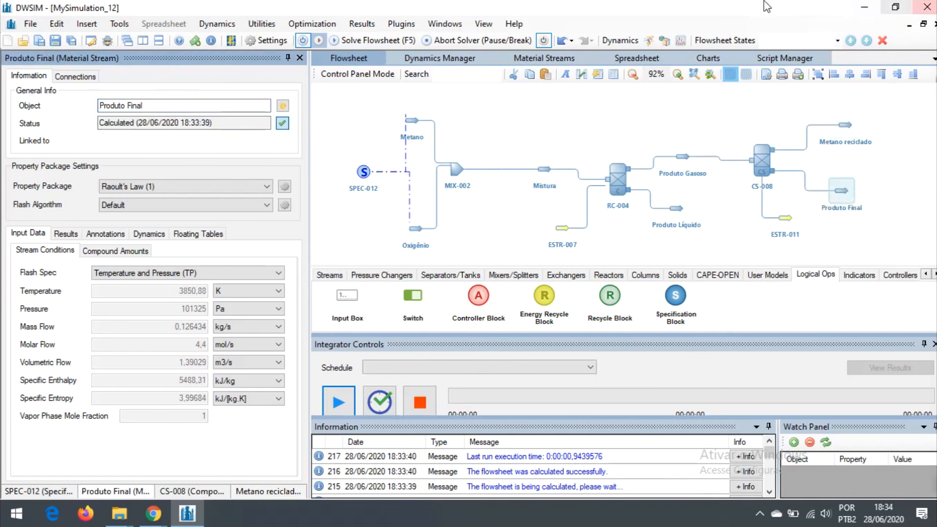
left_click_drag(845, 193, 848, 194)
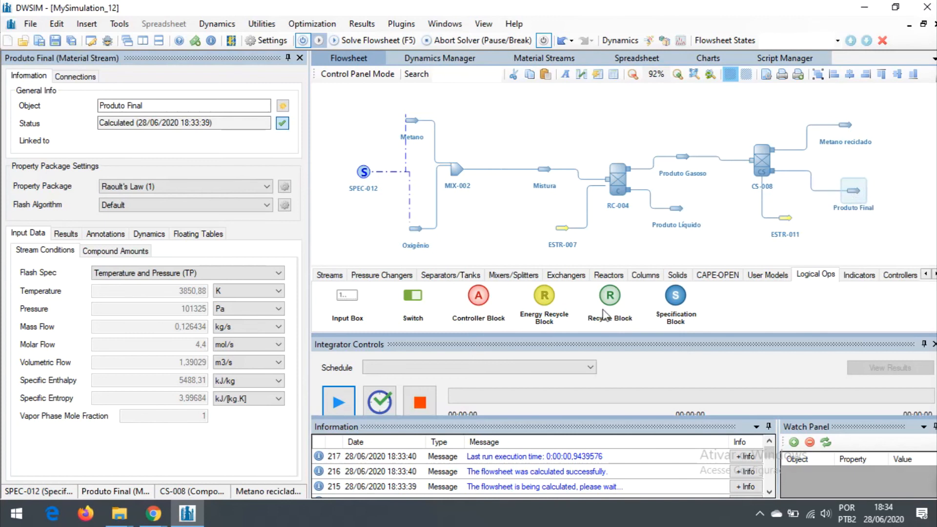
Step: Add a Recycle Block to the flowsheet above reactor RC-004
left_click_drag(610, 311, 602, 110)
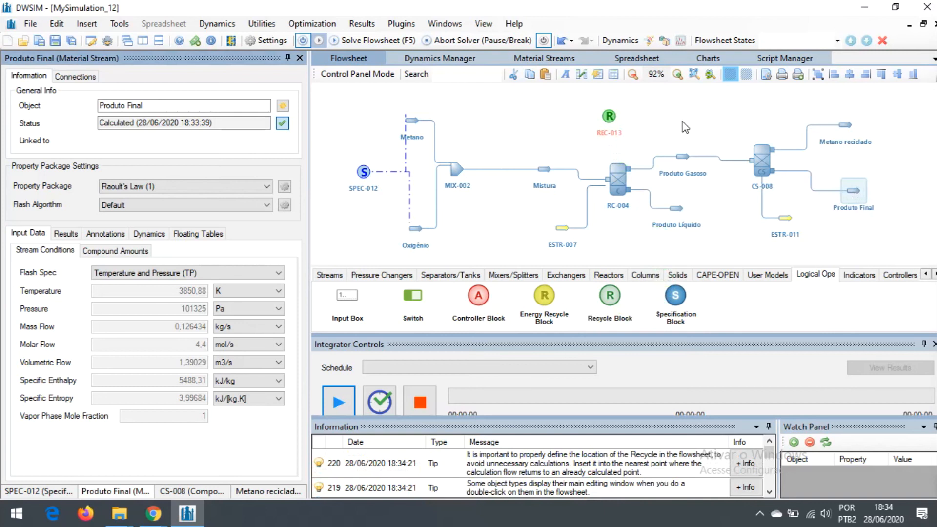
left_click(668, 133)
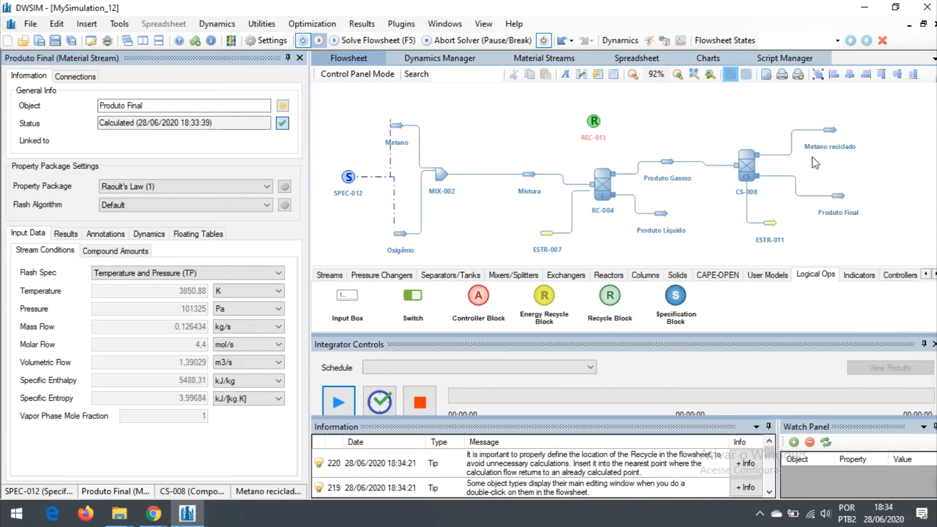
Step: Try to solve the flowsheet with Metano reciclado connected directly to inlet 4 of mixer MIX-002, and disconnect the stream from the mixer
left_click(441, 174)
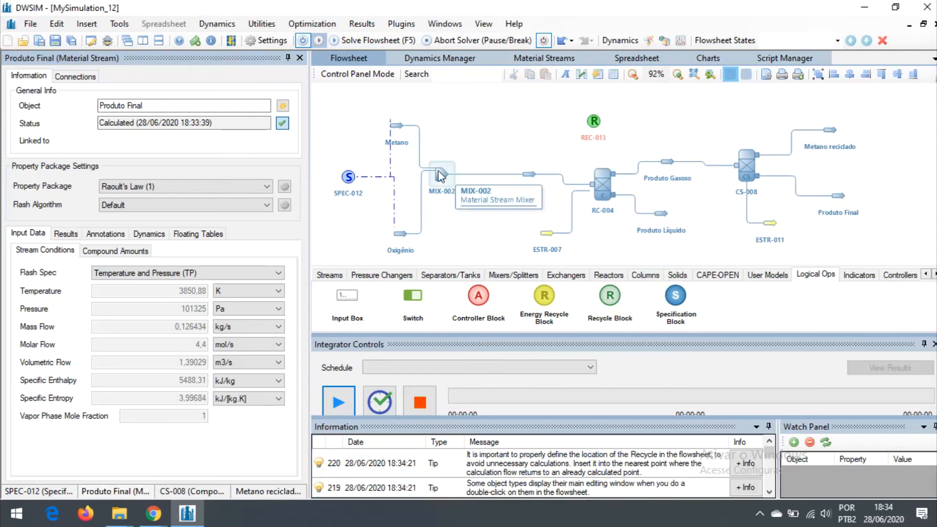
left_click(191, 218)
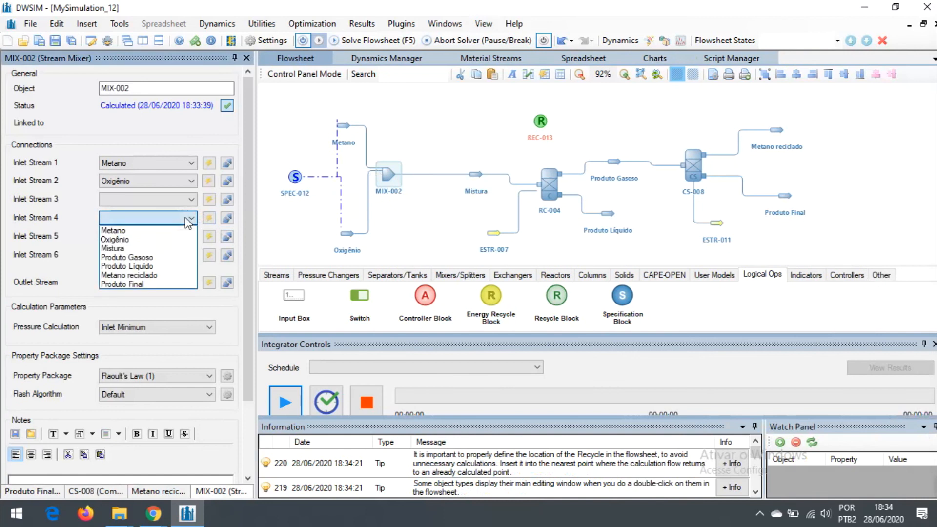
left_click(147, 275)
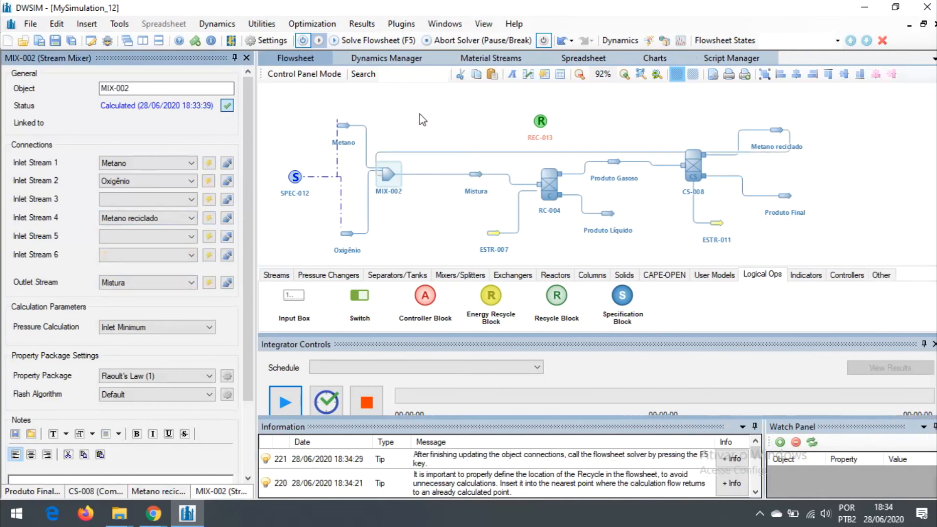
left_click(347, 43)
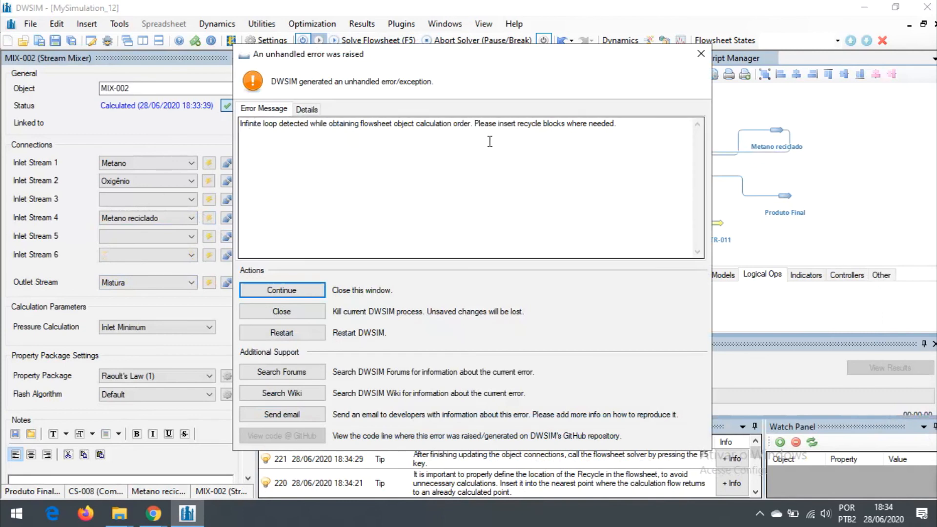
left_click_drag(476, 126, 572, 125)
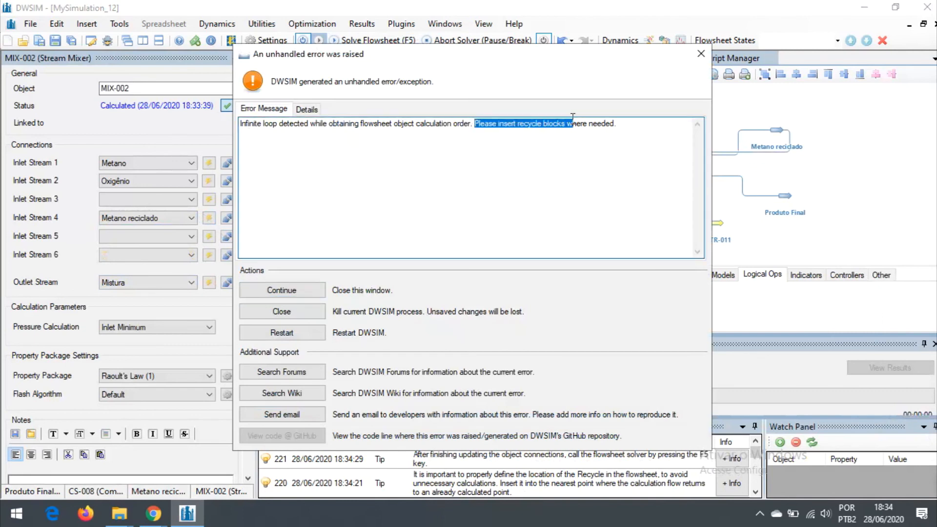
left_click(704, 58)
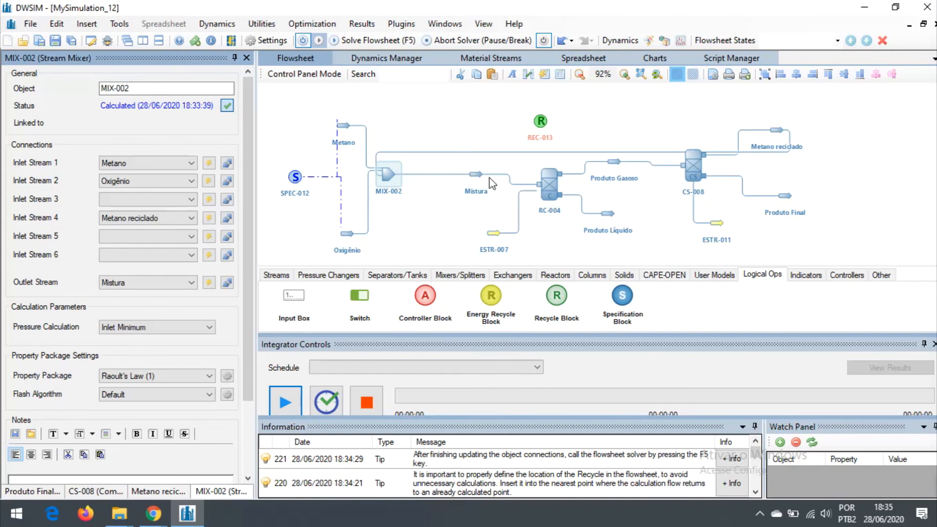
left_click(227, 218)
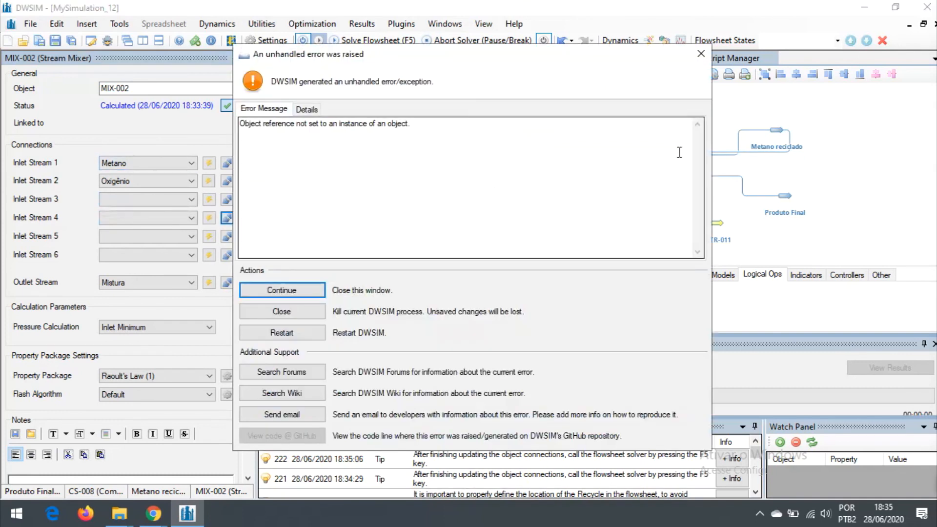
left_click(701, 54)
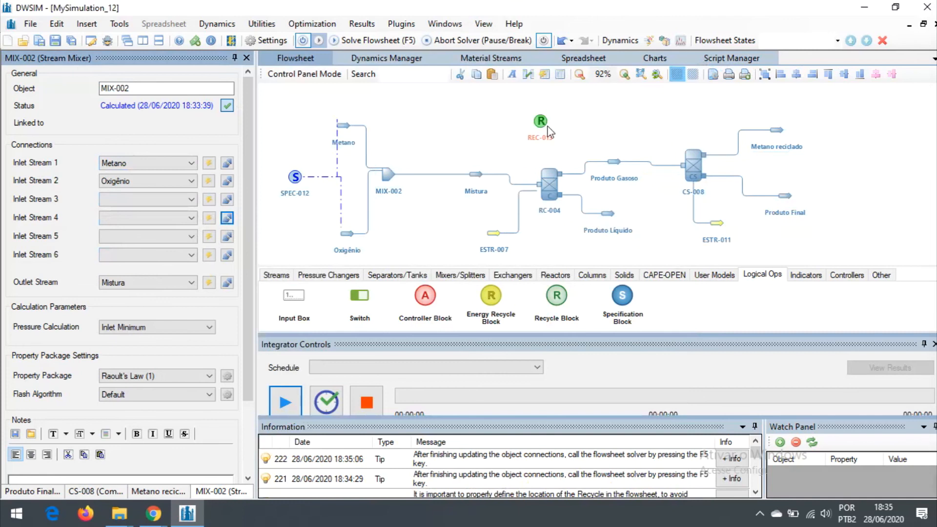
Step: Shift recycle block REC-013 slightly and set Metano reciclado as its inlet stream
left_click_drag(541, 130, 559, 131)
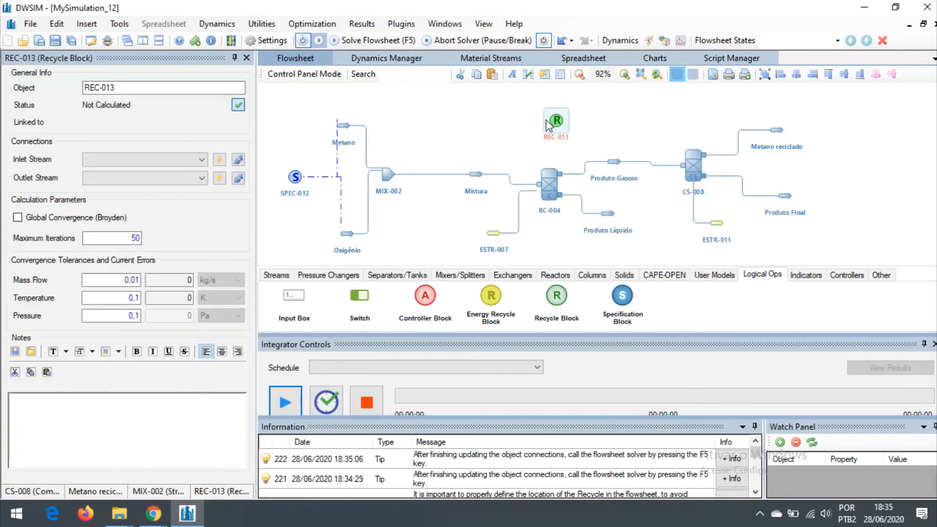
left_click(155, 161)
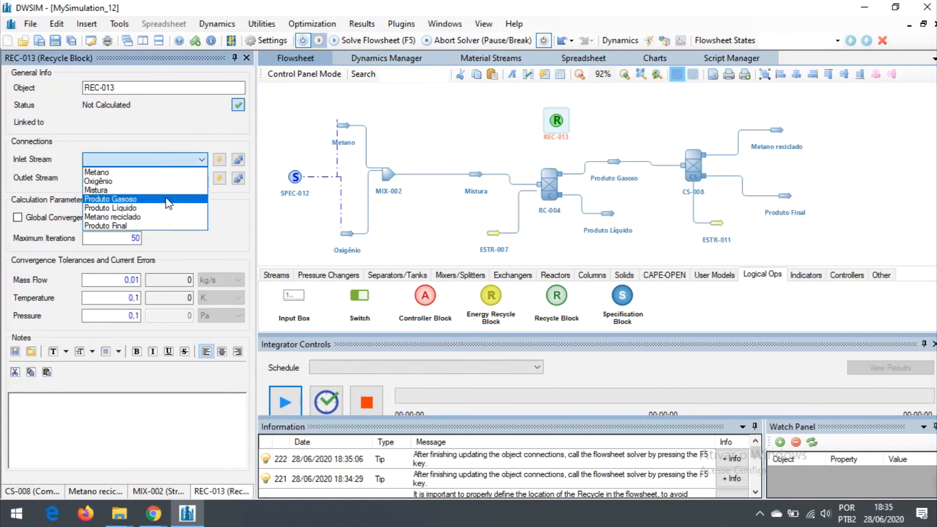
left_click(180, 216)
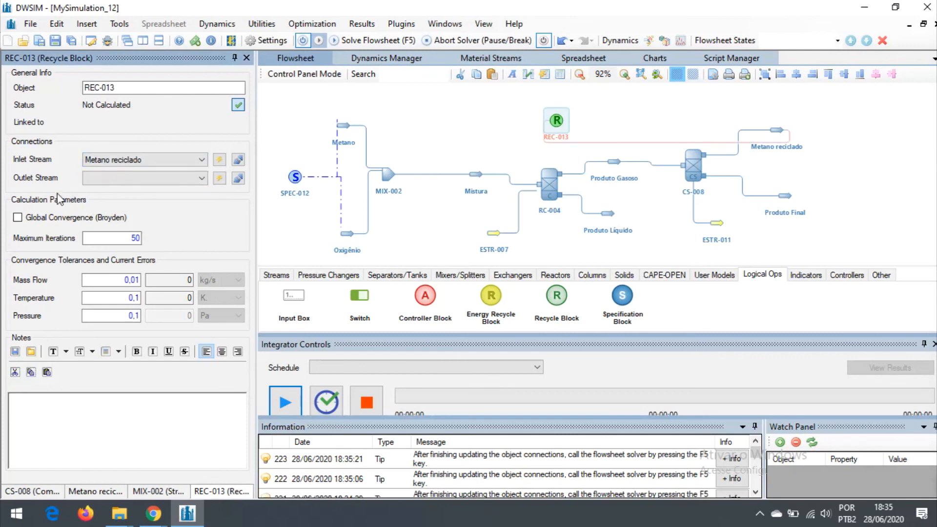
Step: Try to set the maximum iterations of recycle block REC-013 to 100
left_click(95, 236)
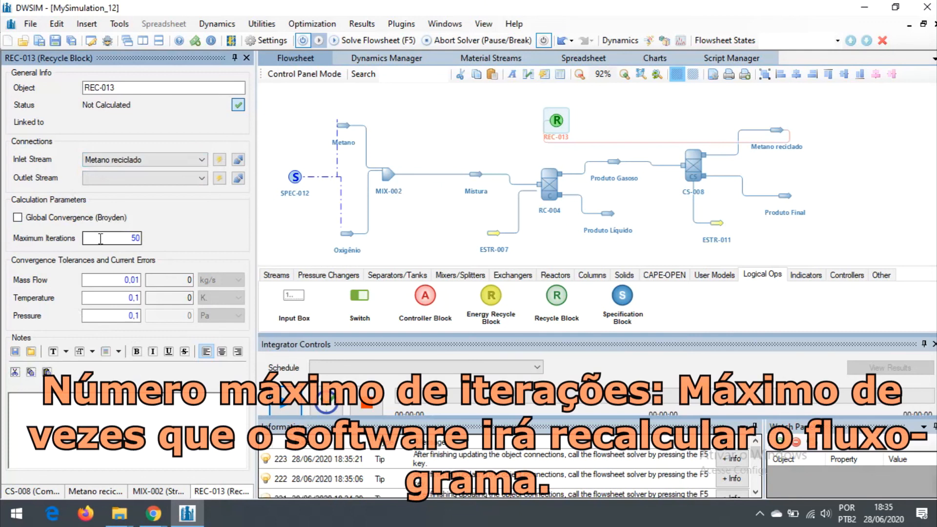
left_click_drag(100, 239, 144, 243)
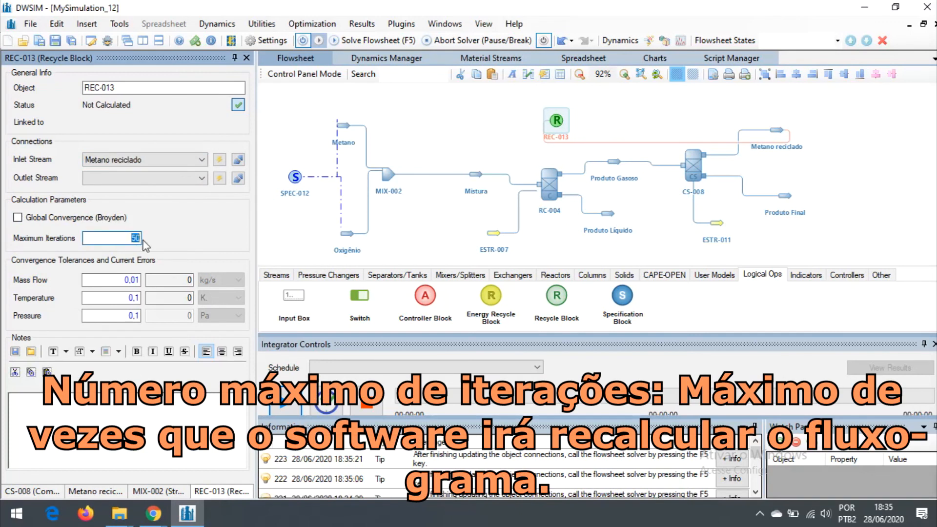
type("100")
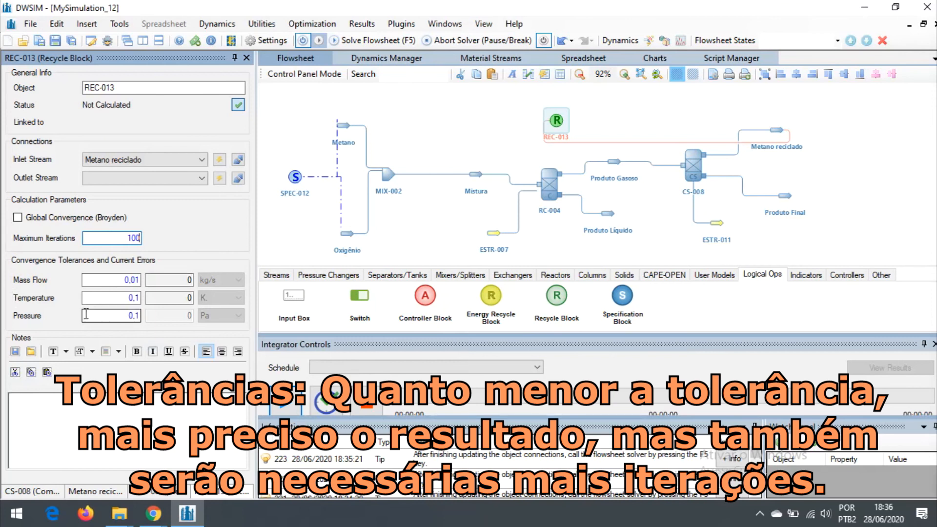
Step: Create a new outlet stream for recycle block REC-013 and feed it into inlet 4 of mixer MIX-002
left_click(219, 179)
left_click_drag(588, 127, 612, 124)
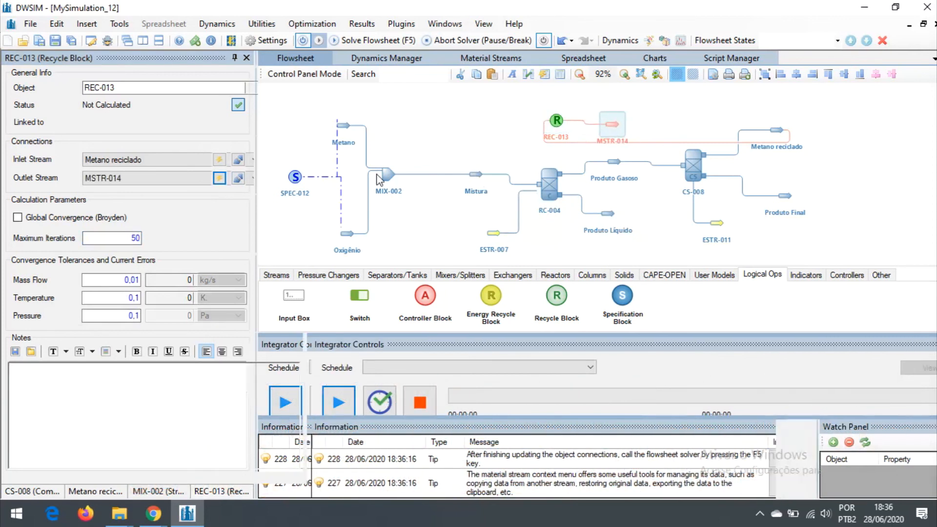
left_click(378, 177)
left_click(244, 217)
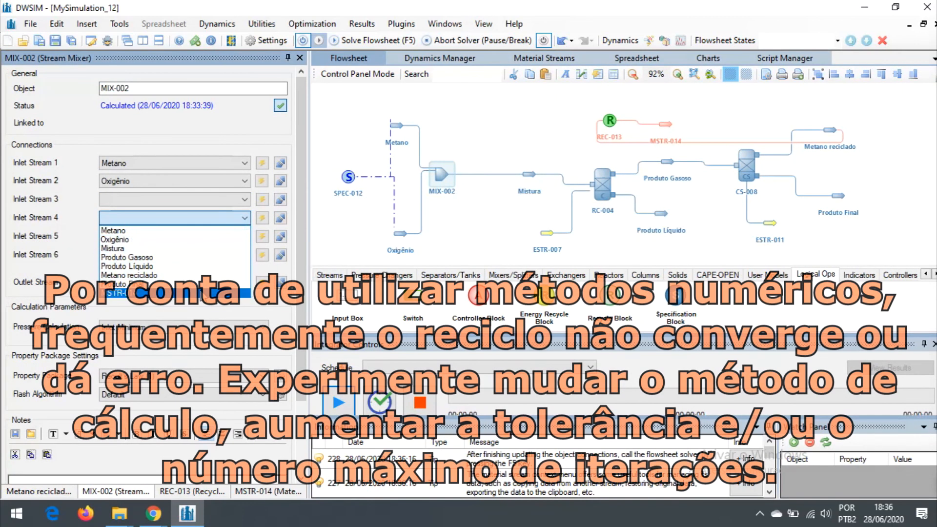
left_click(201, 293)
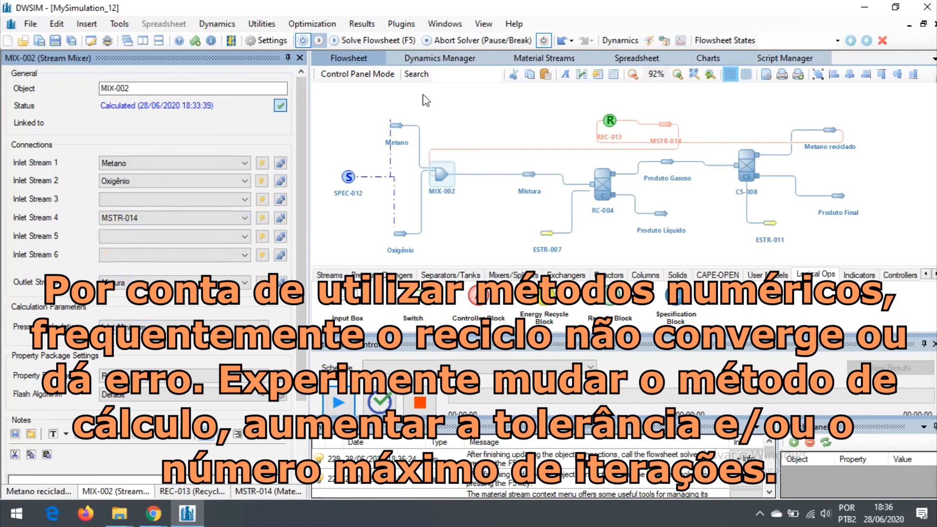
Step: Force a recalculation of the flowsheet, and check the stream conditions of the recycle outlet stream and Mistura
left_click(318, 40)
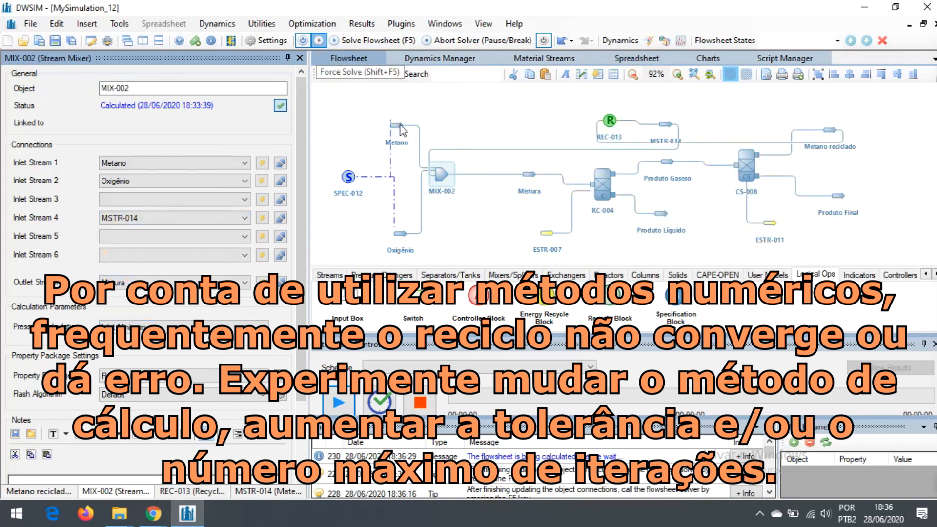
left_click_drag(614, 125, 636, 127)
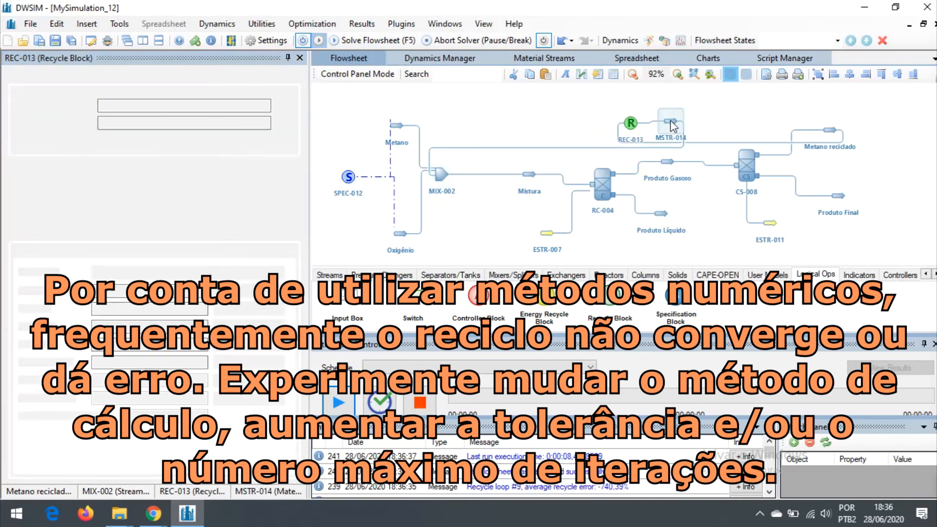
left_click(671, 124)
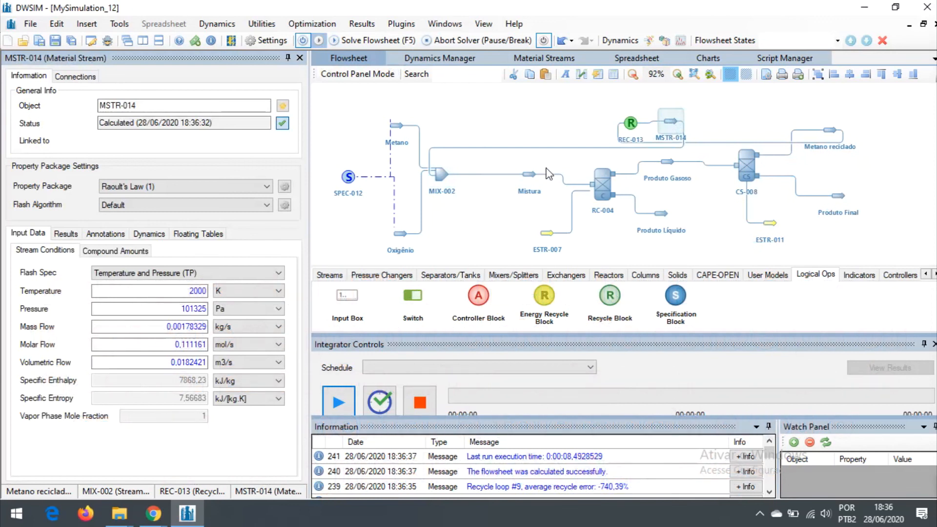
left_click(528, 174)
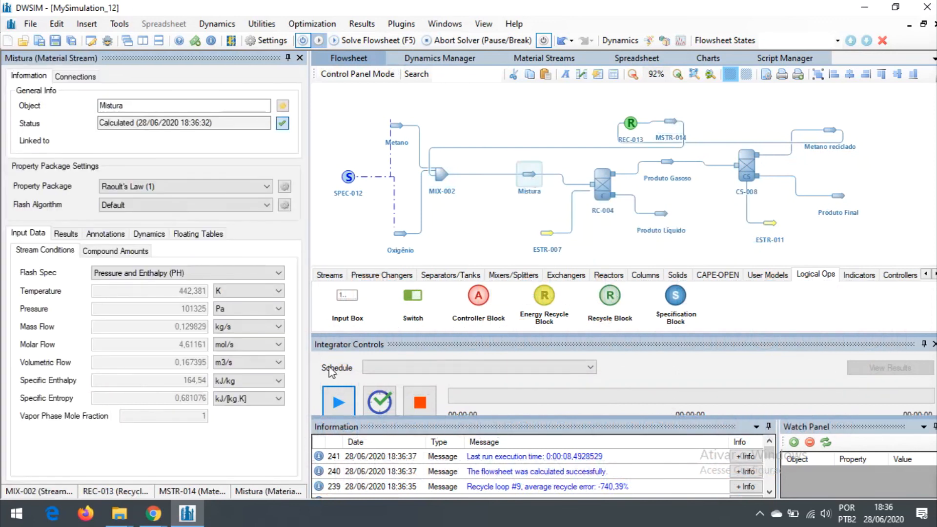
left_click_drag(815, 233, 789, 220)
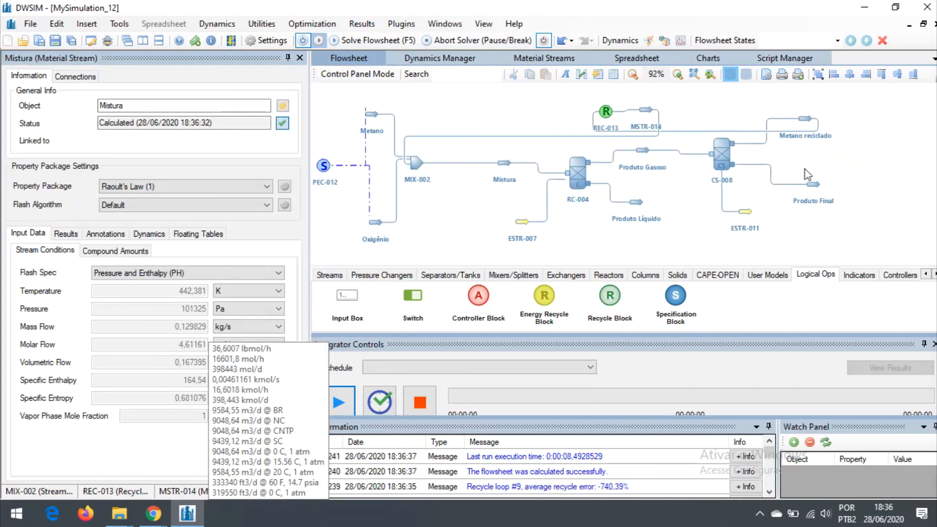
Step: Check the compound amounts and stream conditions of the Produto Final stream
left_click(812, 184)
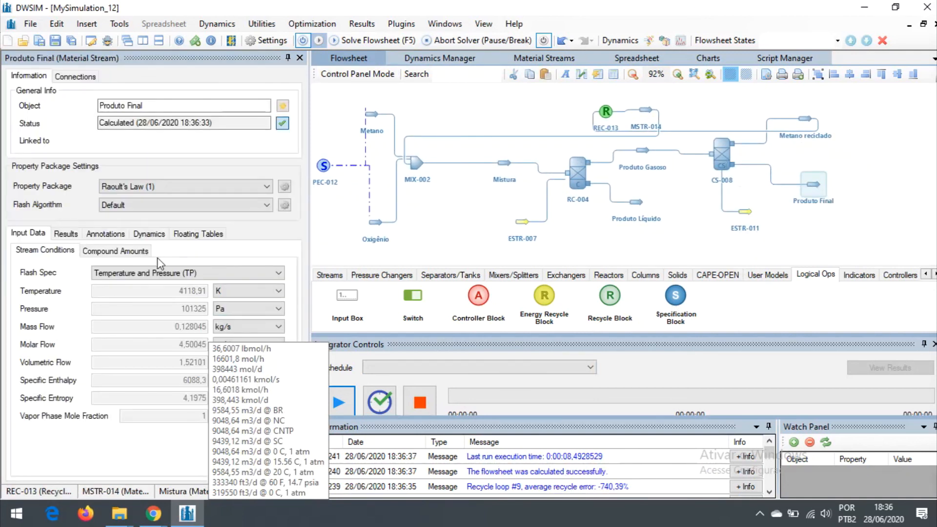
left_click(135, 252)
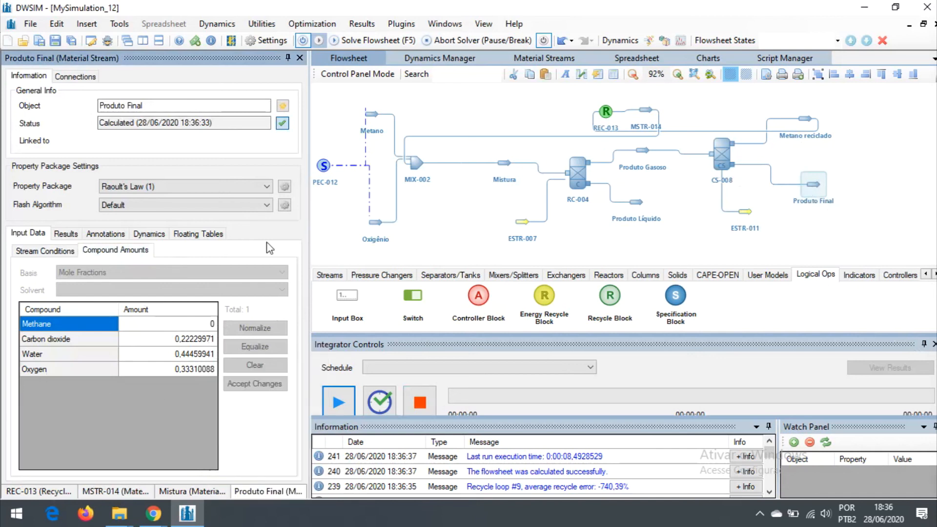
left_click(57, 253)
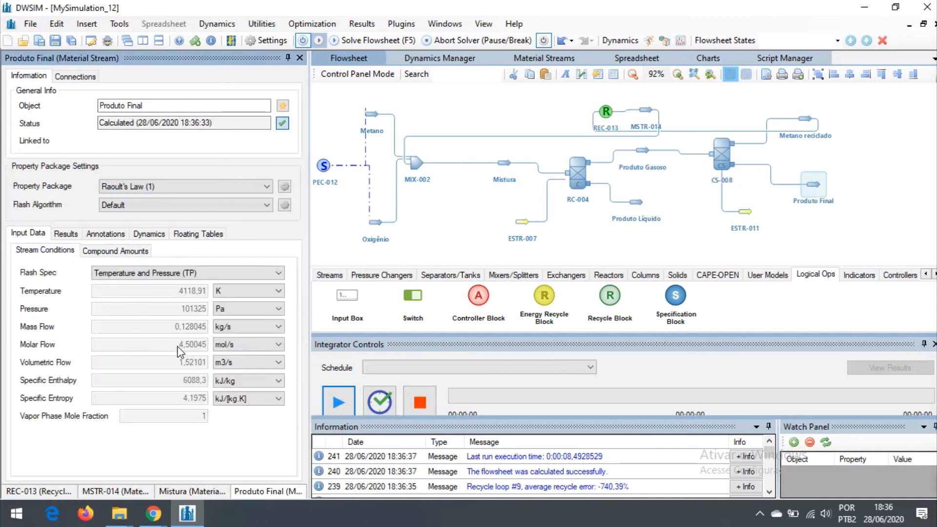
Step: Move recycle block REC-013 slightly farther from its outlet stream MSTR-014 on the flowsheet
left_click_drag(772, 251, 789, 254)
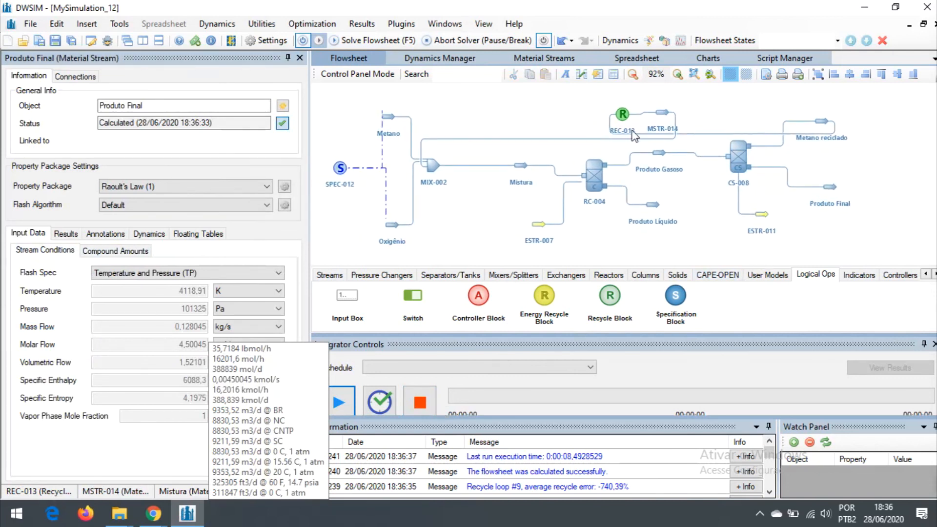
left_click_drag(620, 122, 592, 116)
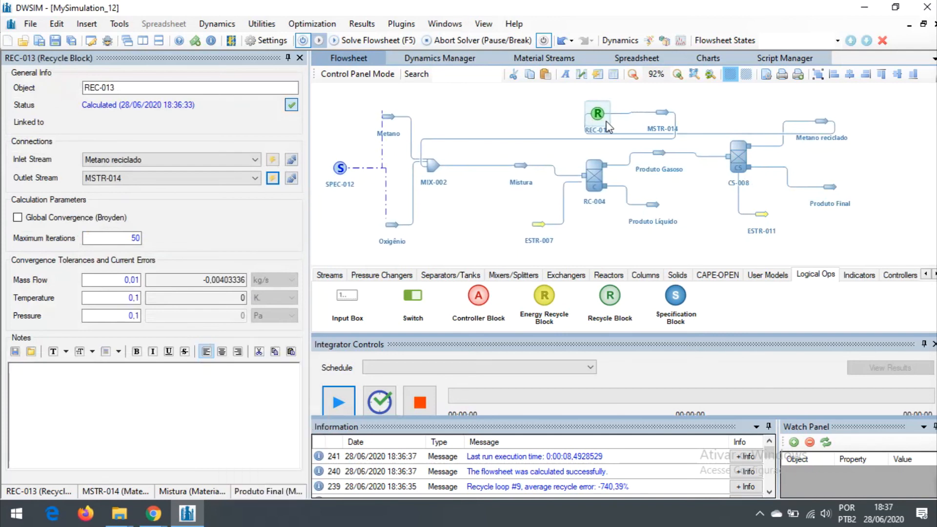
left_click_drag(606, 122, 605, 110)
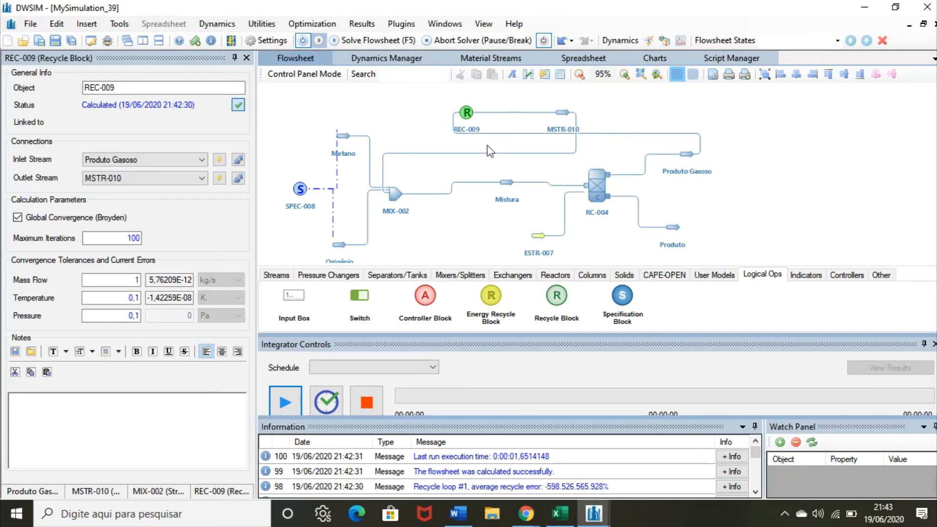
Step: In the spreadsheet, start a formula in cell C3 and enter 10 in A5 and 5 in A6
left_click(570, 65)
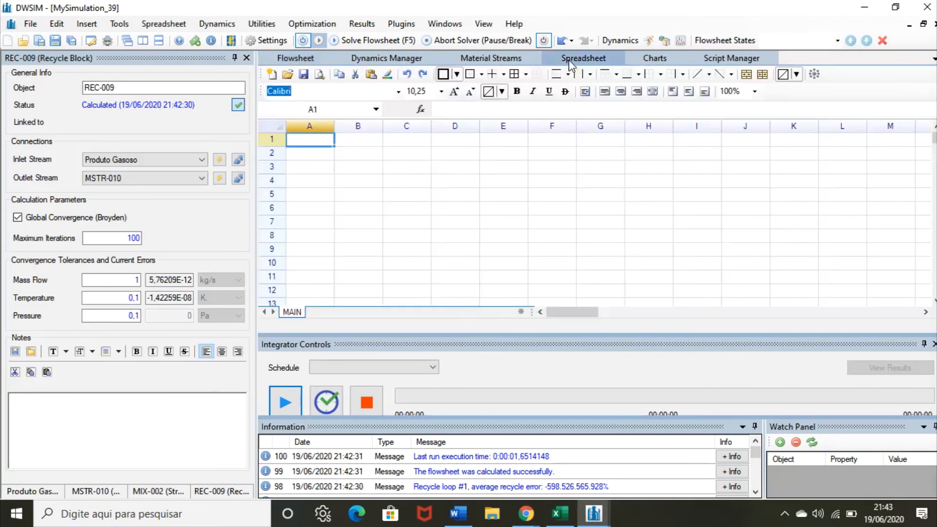
left_click_drag(335, 146, 493, 235)
left_click(494, 236)
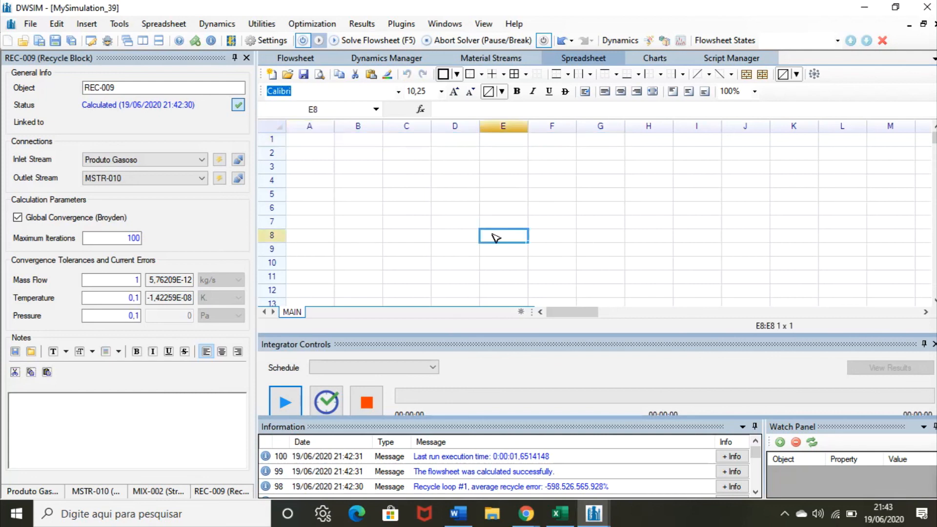
double_click(406, 168)
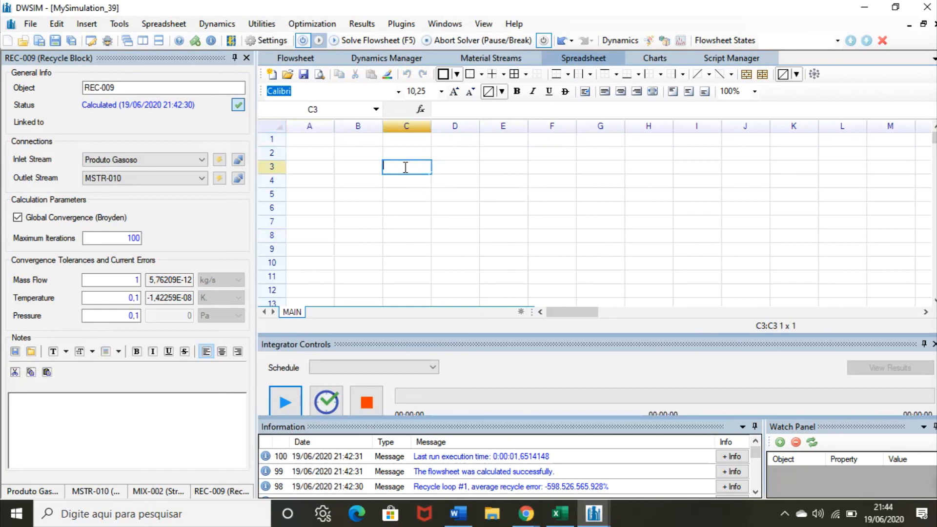
type("=")
left_click(333, 196)
type("10")
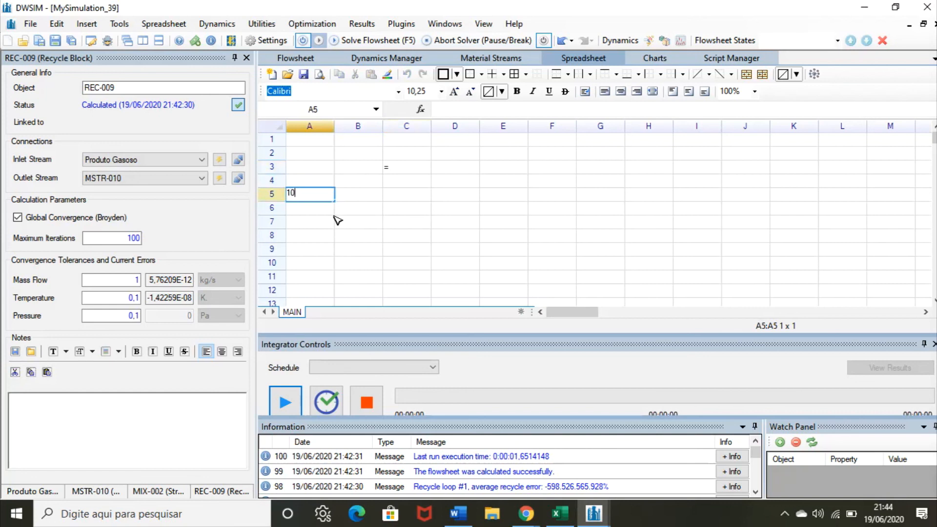
left_click(314, 208)
type("5")
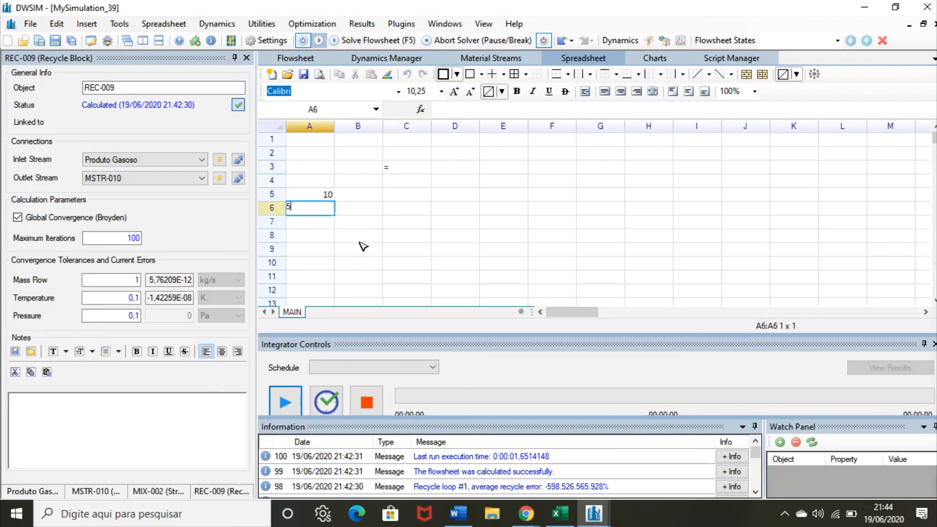
left_click(392, 252)
Step: Complete the formula in cell C3 as =A5*A6 and widen column F
double_click(410, 167)
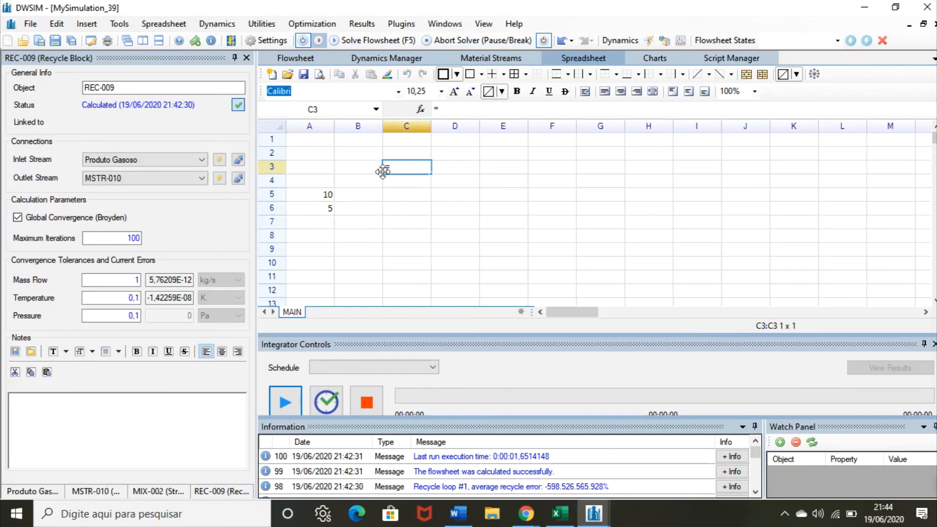
type("A5*A6")
key("Tab")
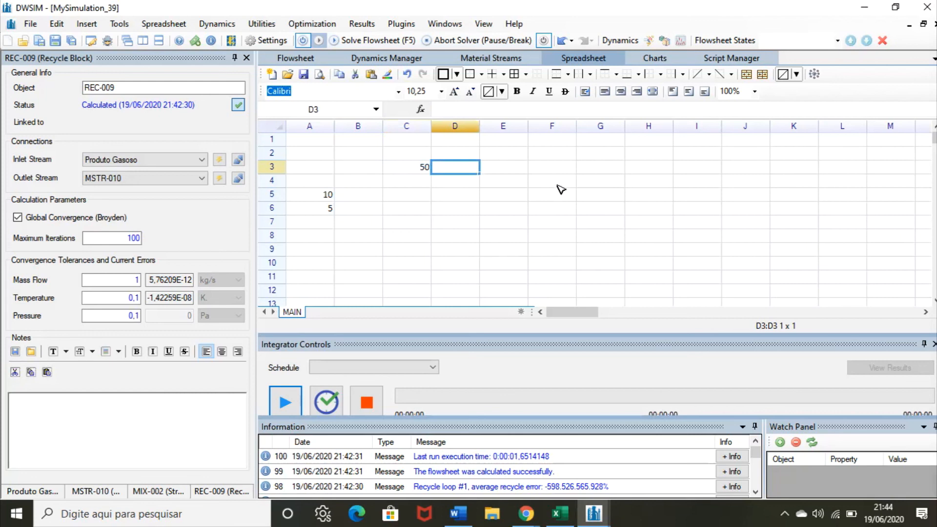
left_click_drag(576, 126, 605, 127)
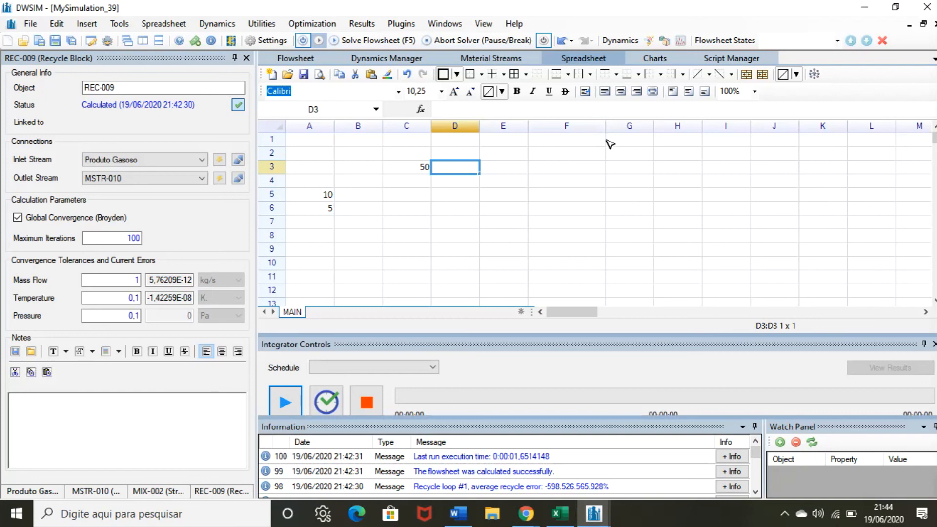
Step: Delete recycle block REC-009 and its outlet stream MSTR-010 from the flowsheet
left_click(296, 59)
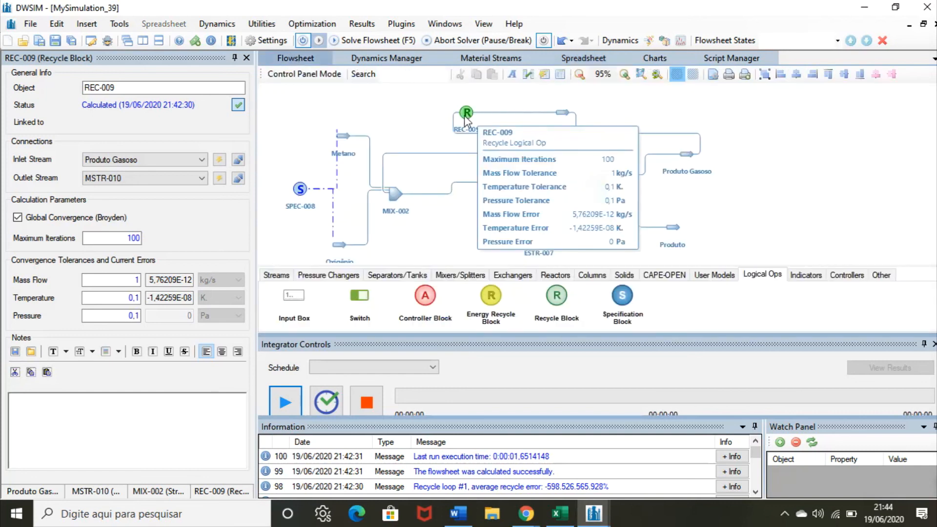
key("Delete")
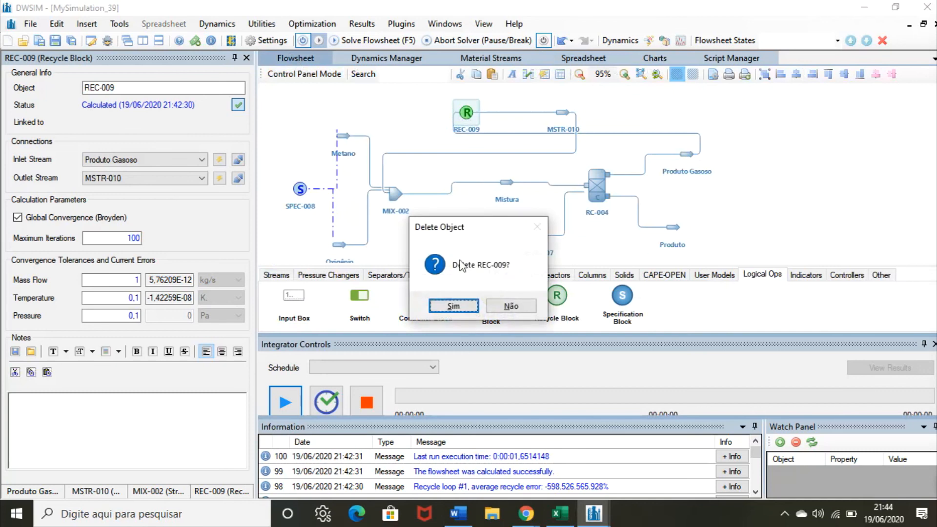
left_click(454, 307)
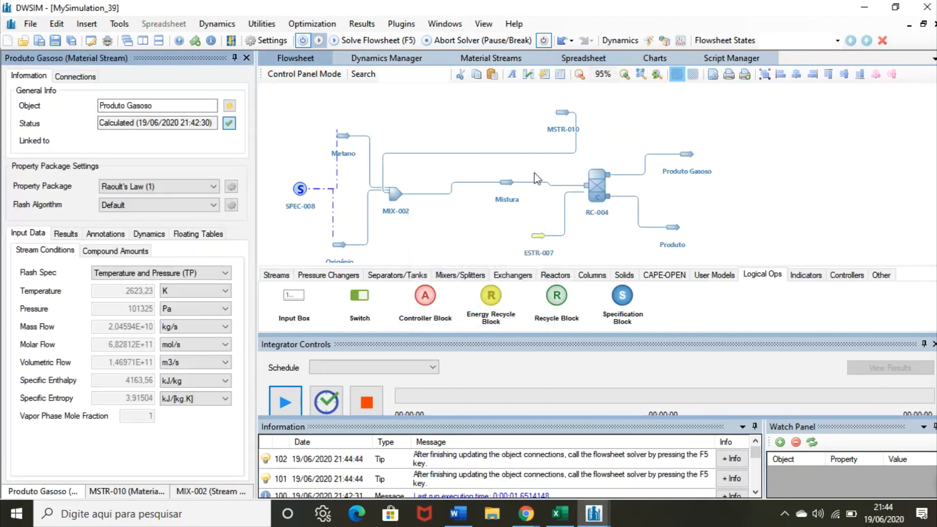
left_click(563, 111)
key("Delete")
left_click(454, 305)
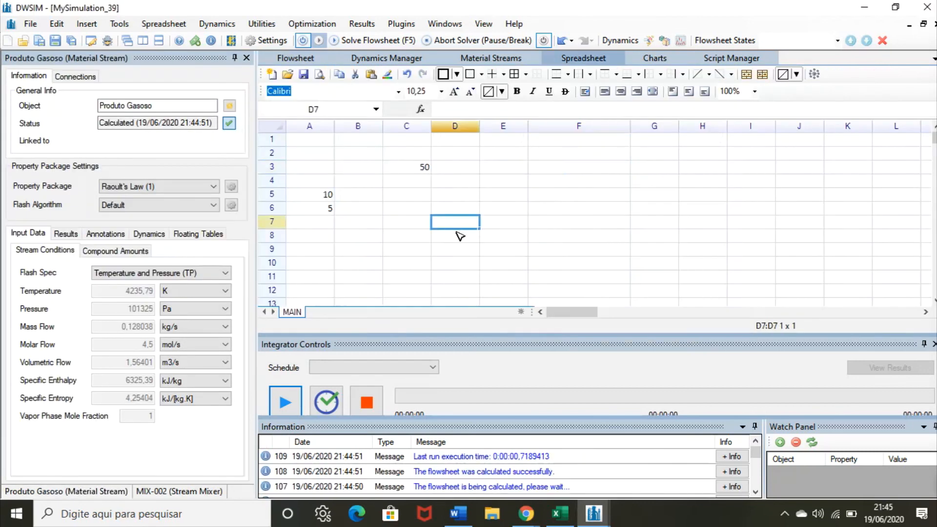
Step: Import the Mistura stream's Molar Flow (Mixture) / Oxygen property into spreadsheet cell F3
right_click(593, 171)
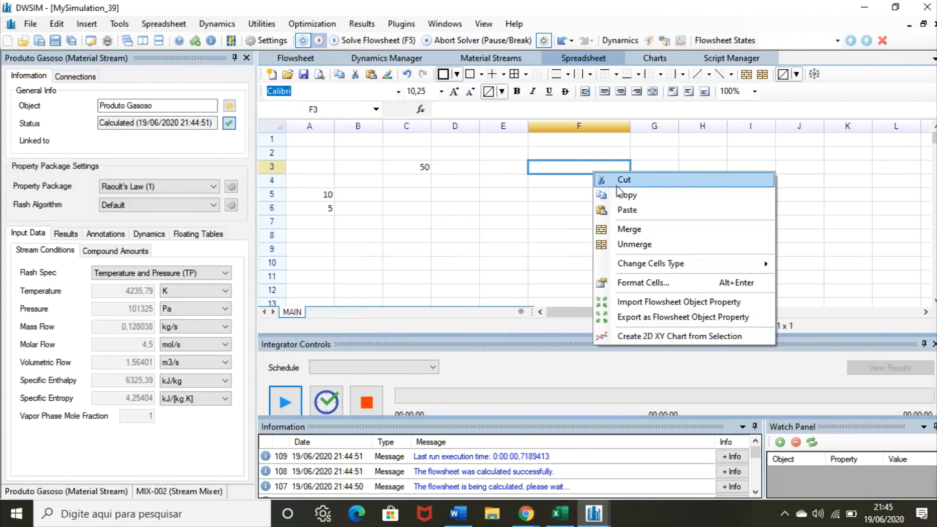
left_click(653, 302)
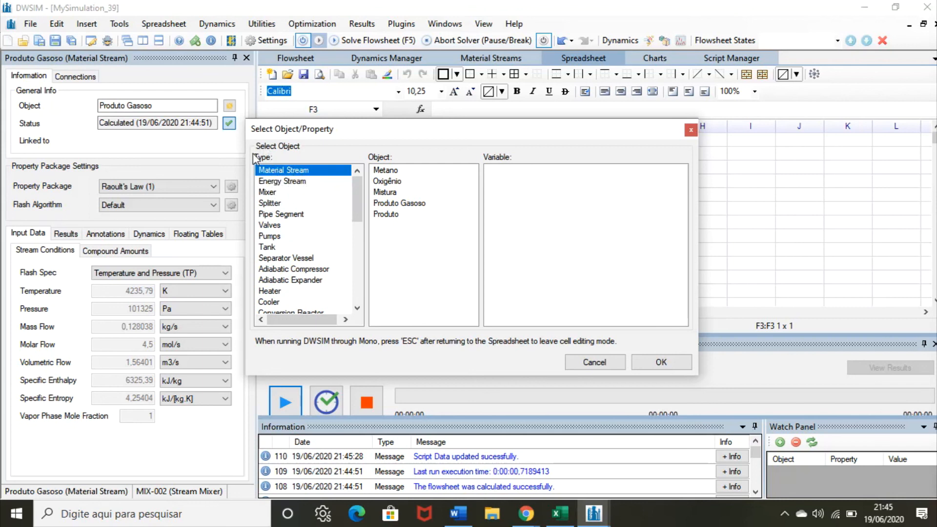
left_click(405, 193)
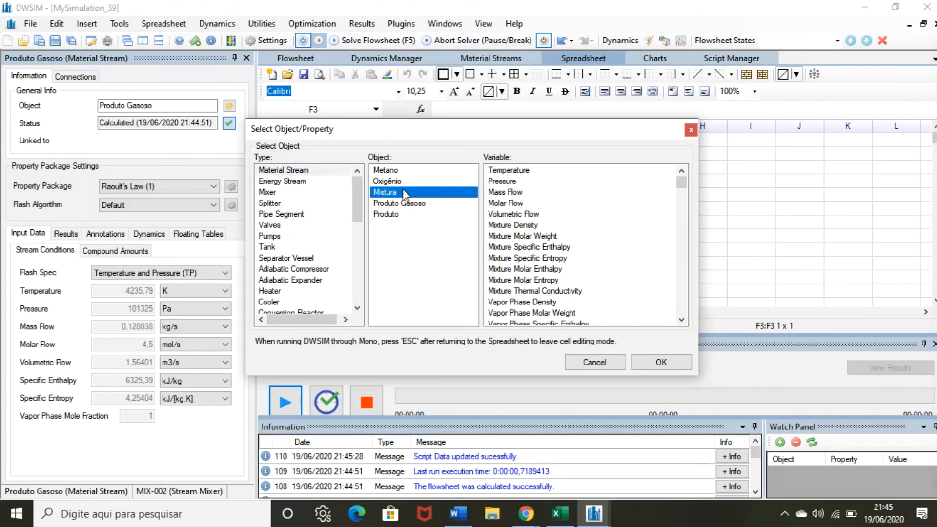
left_click_drag(686, 185, 694, 235)
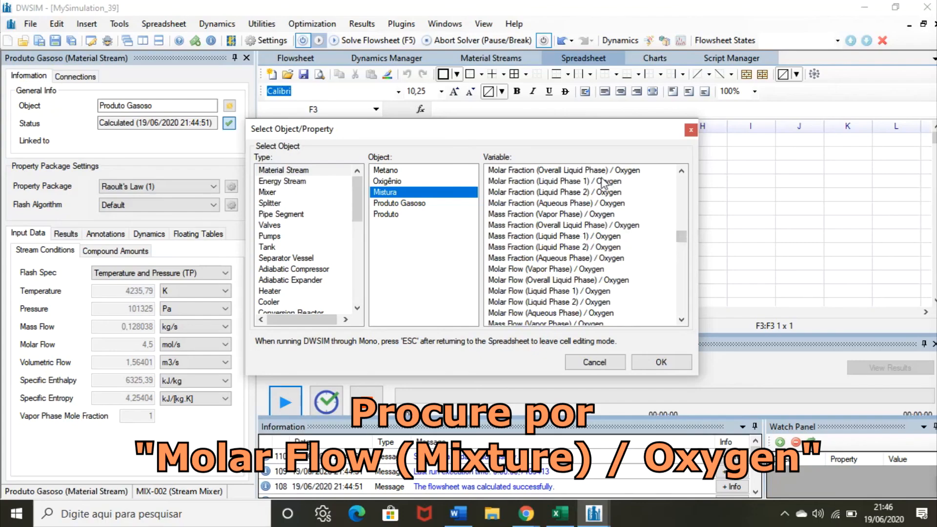
left_click(681, 170)
left_click(681, 171)
left_click(681, 170)
left_click(681, 171)
left_click(681, 171)
left_click(681, 170)
left_click(681, 171)
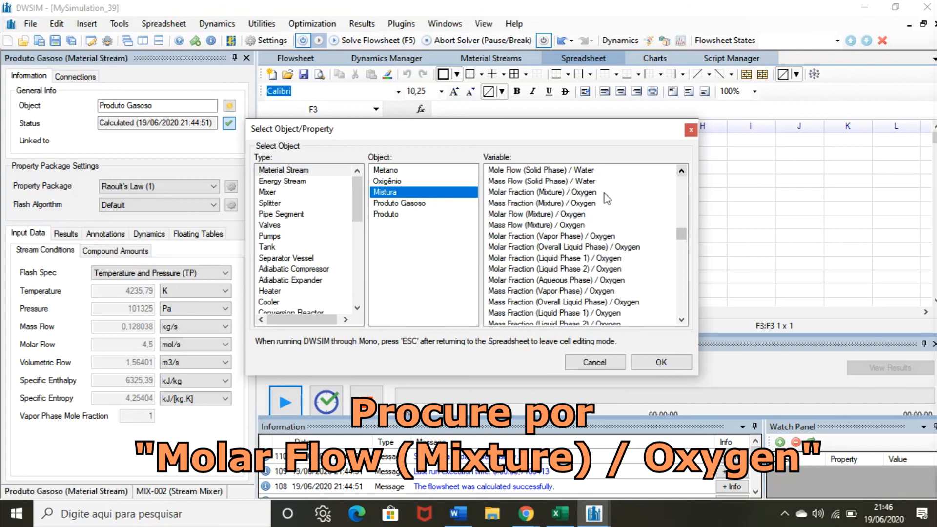
left_click(503, 214)
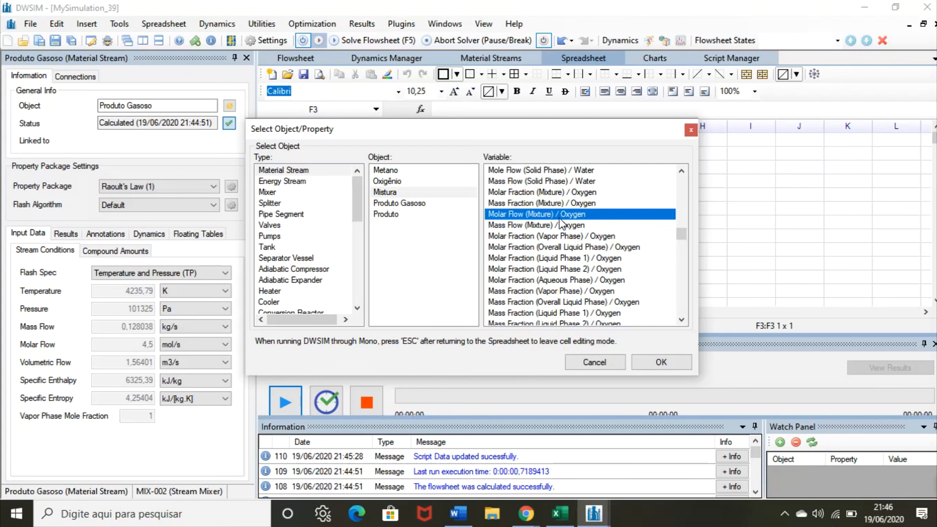
left_click(649, 361)
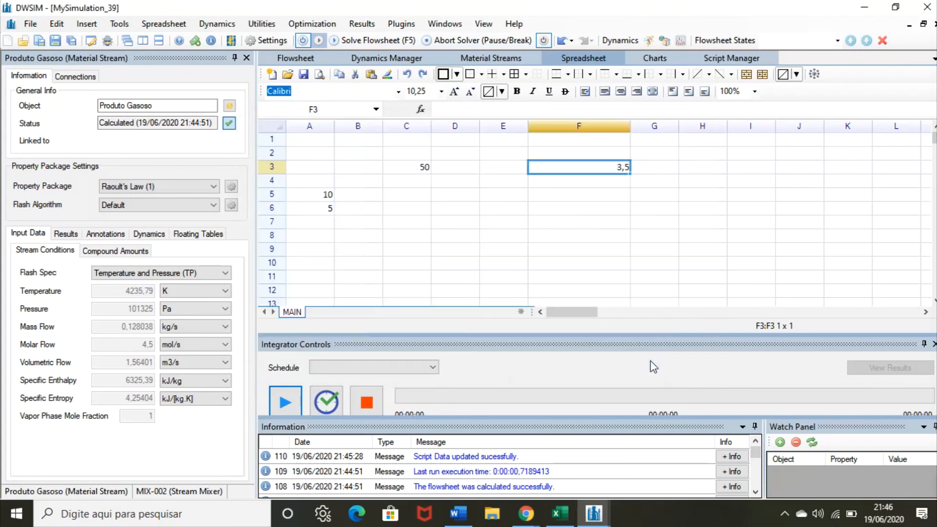
Step: Import the Produto Gasoso stream's Molar Flow (Mixture) / Carbon dioxide property into spreadsheet cell F4
left_click(615, 182)
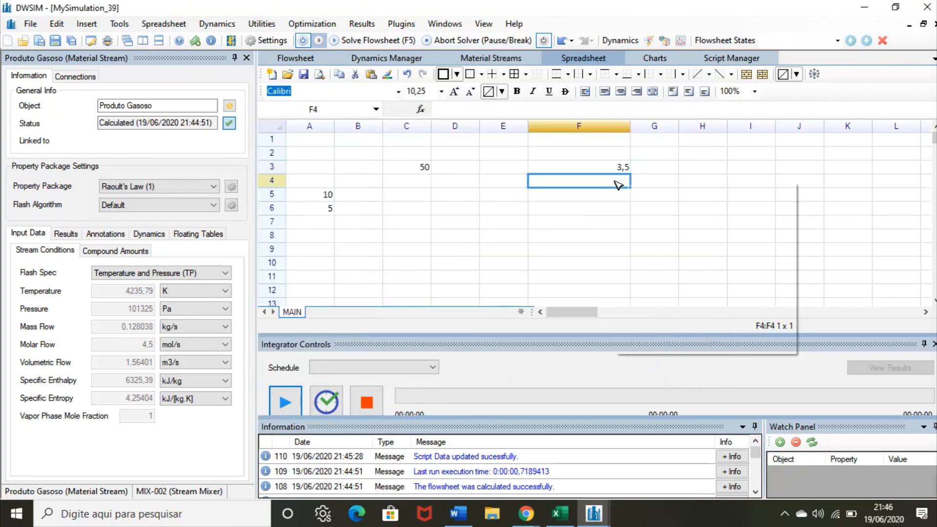
right_click(614, 181)
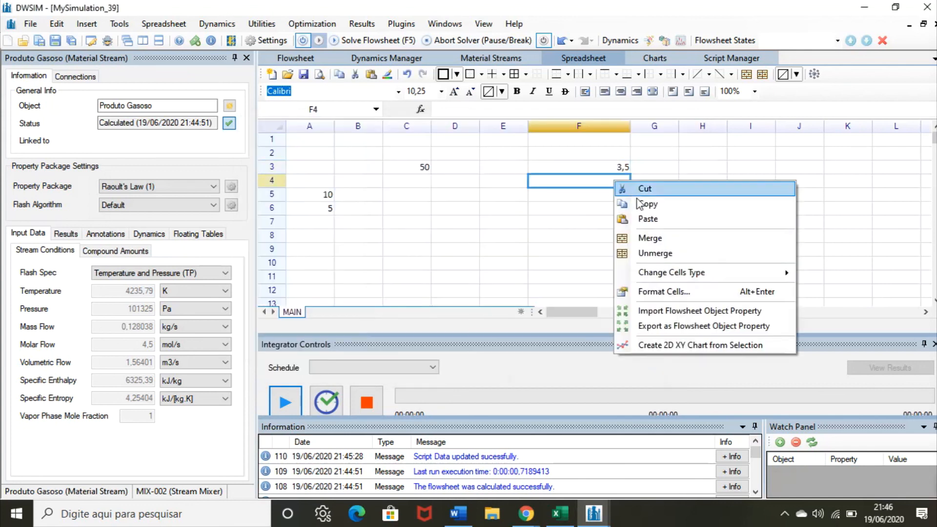
left_click(673, 313)
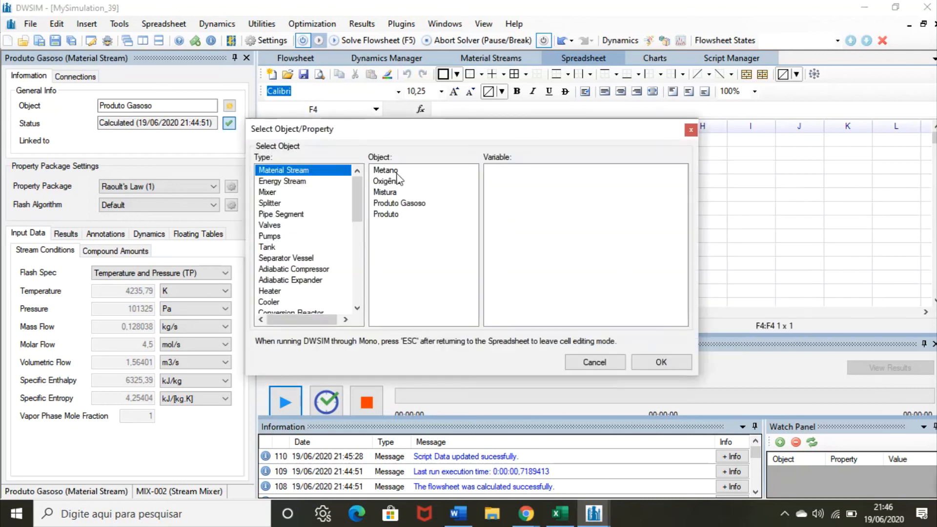
left_click(421, 204)
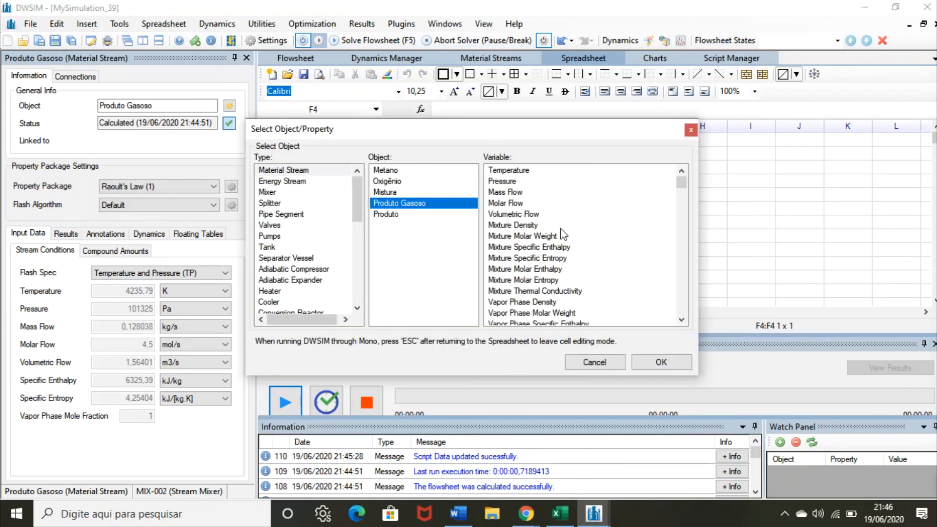
left_click_drag(692, 184, 701, 230)
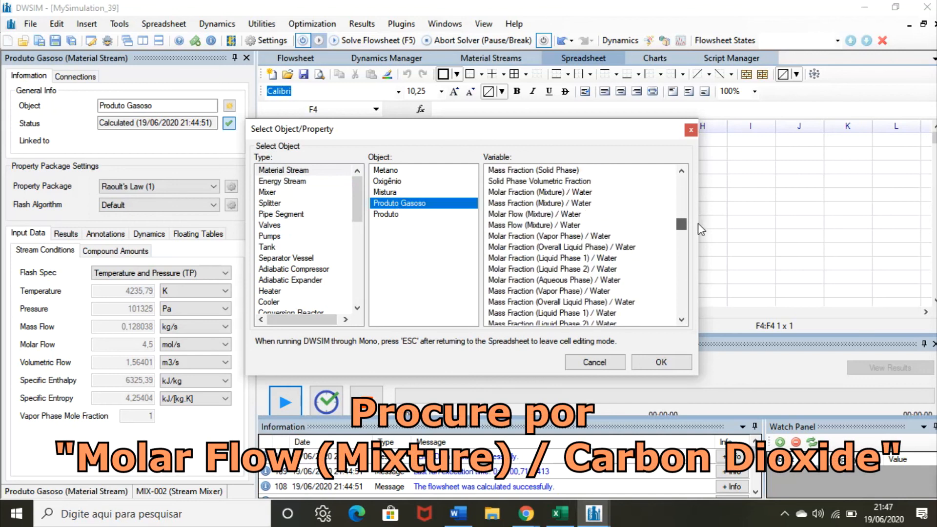
scroll(684, 230, "down", 3)
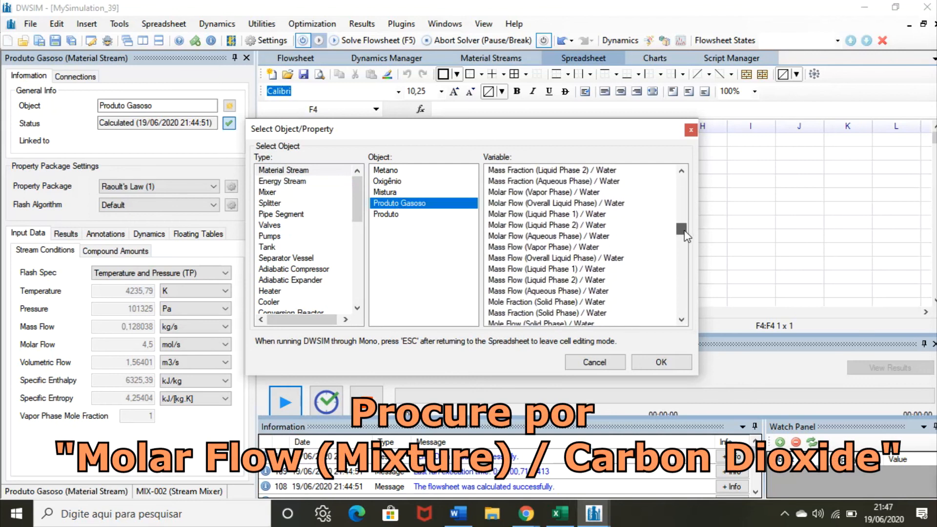
left_click_drag(686, 236, 691, 251)
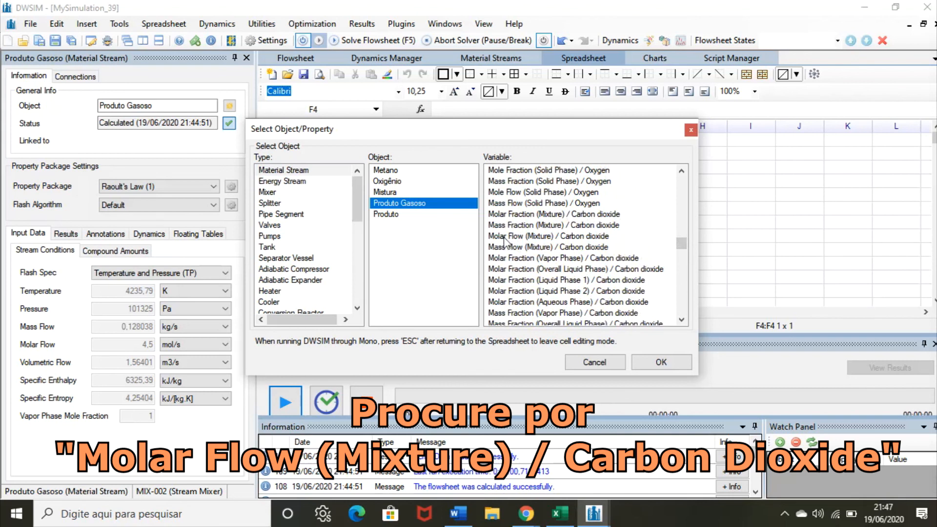
left_click(504, 237)
left_click(661, 361)
left_click(616, 264)
Step: Examine the formulas behind the imported oxygen and carbon dioxide molar flows in cells F3 and F4
left_click(624, 182)
left_click(591, 170)
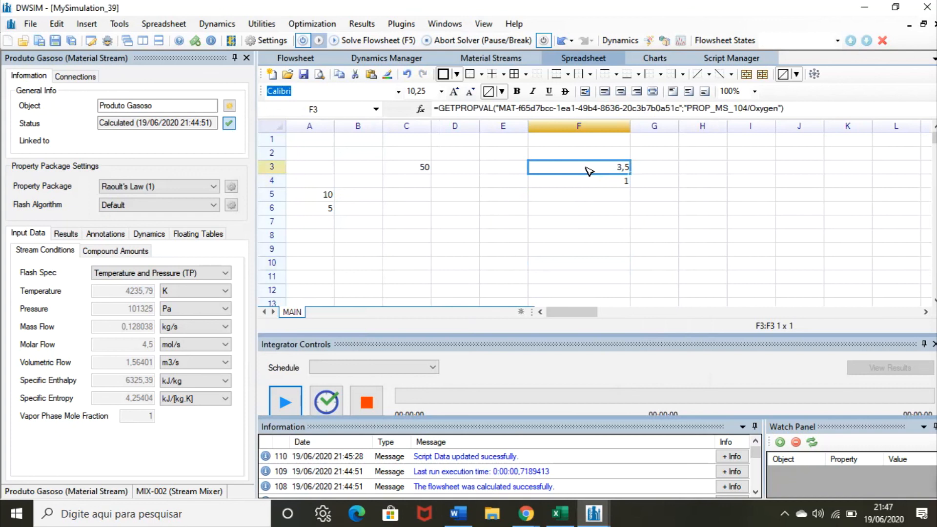
left_click(581, 183)
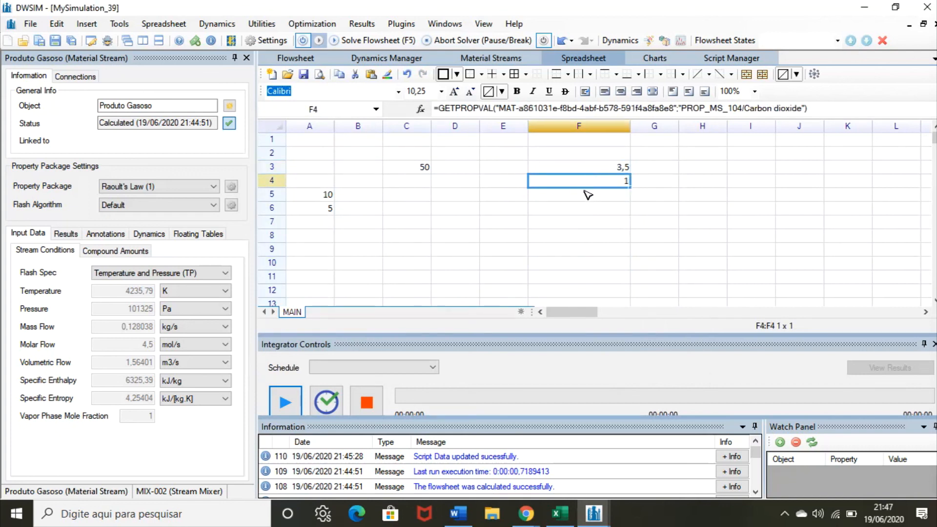
left_click(603, 213)
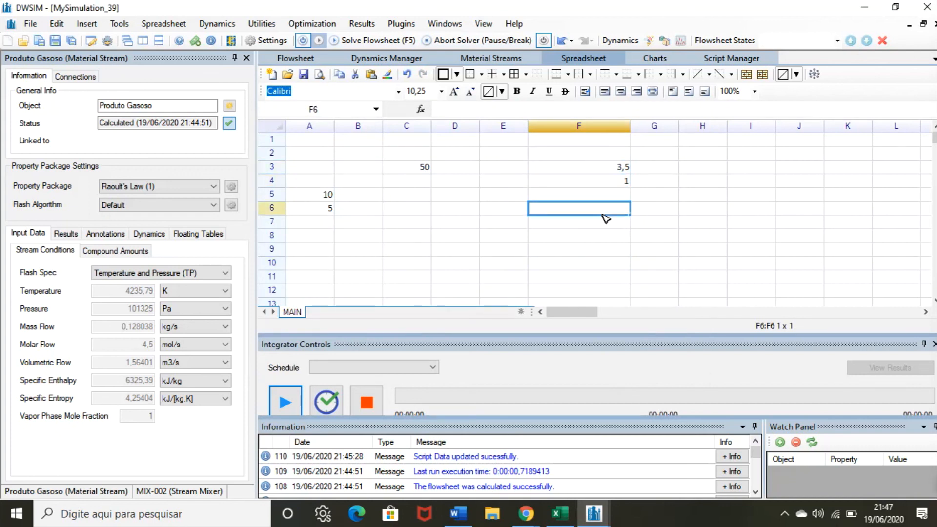
left_click(599, 171)
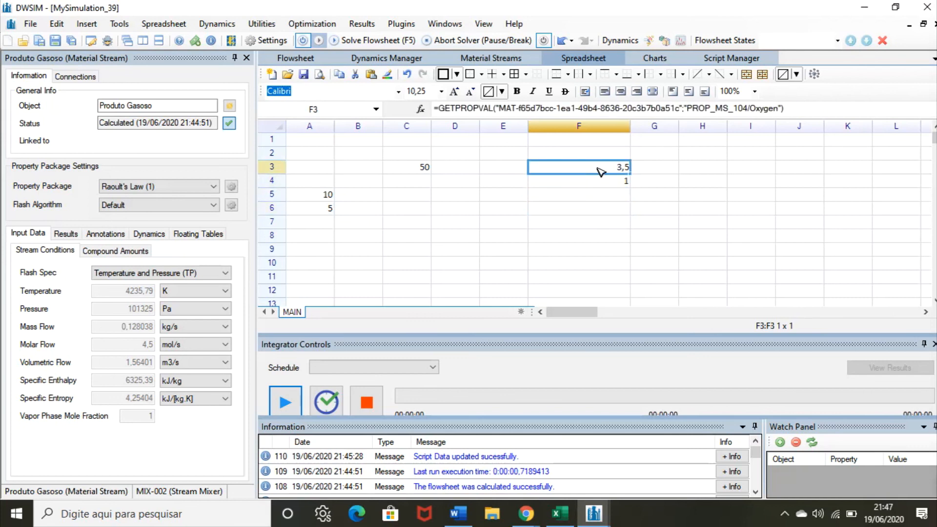
left_click(571, 194)
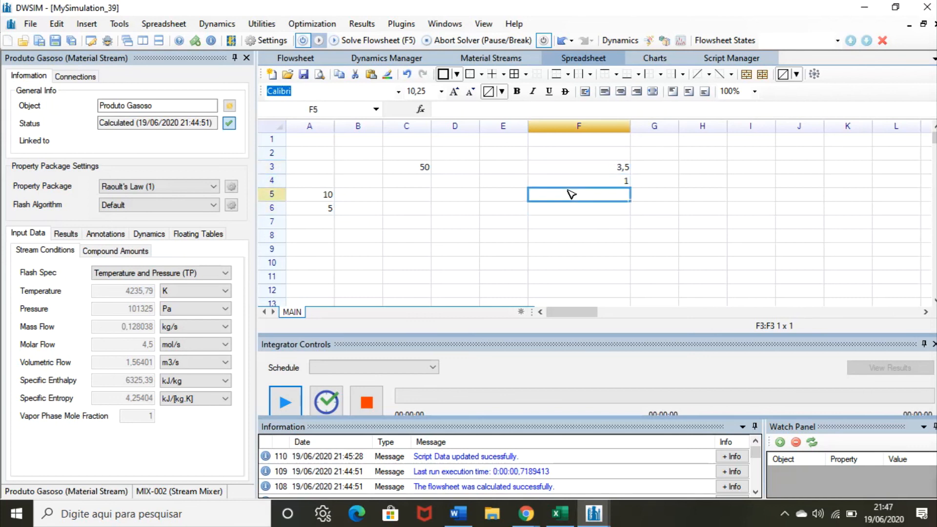
left_click(580, 185)
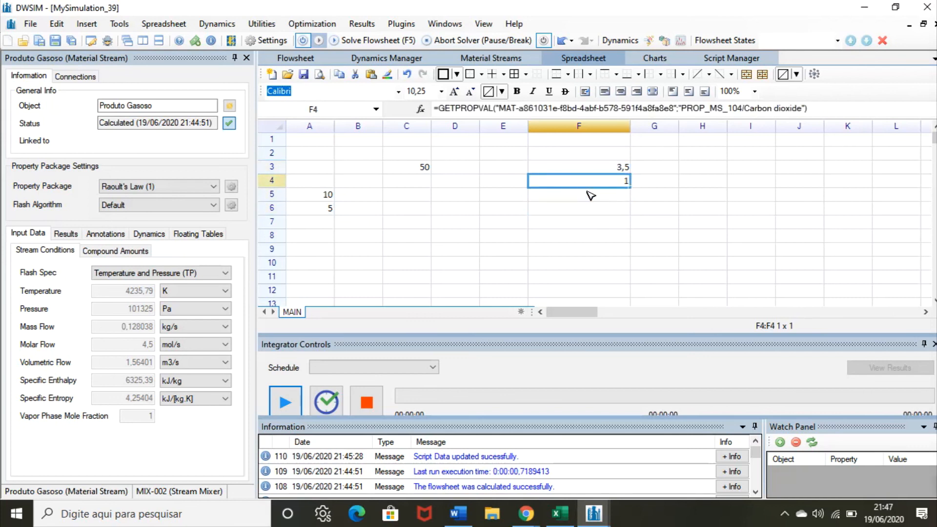